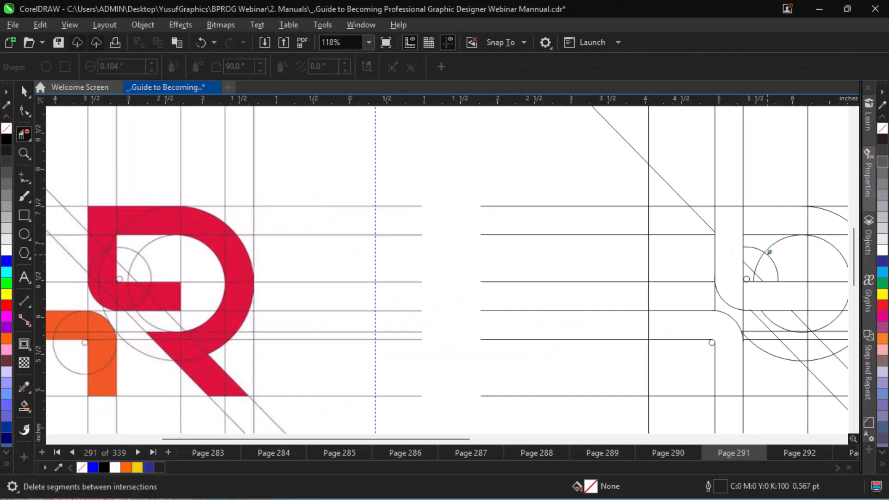
Delete unwanted grid segments around the R's bowl and fill the hooked shape at the logo's lower left with blue.
click(811, 274)
click(24, 406)
click(736, 356)
click(24, 91)
click(24, 134)
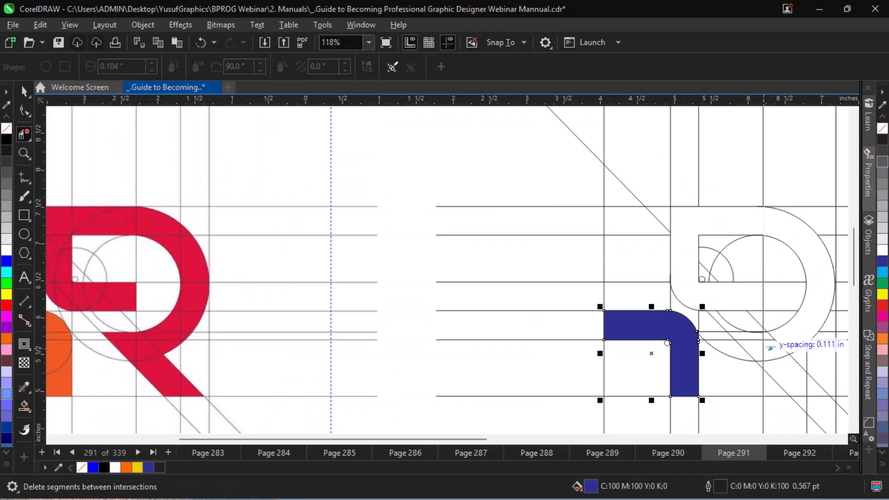
scroll(759, 361, down, 3)
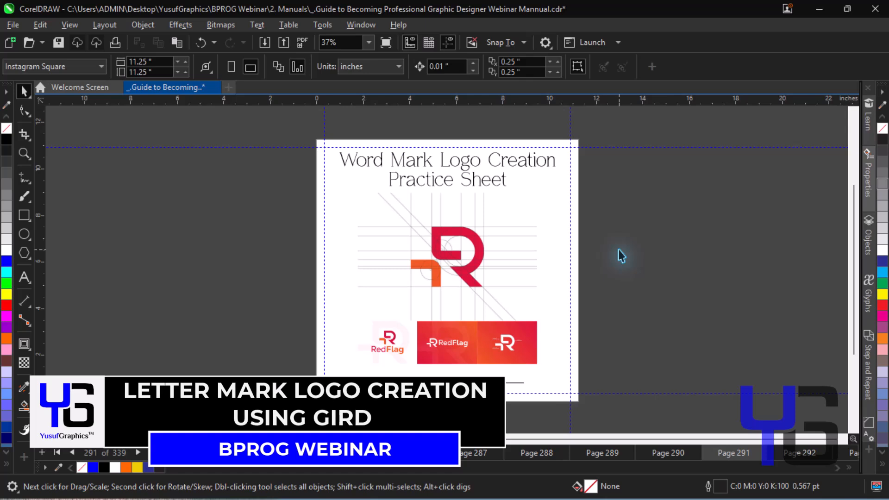
Draw a straight vertical freehand line over the leftmost vertical grid line of the reference logo.
key(z)
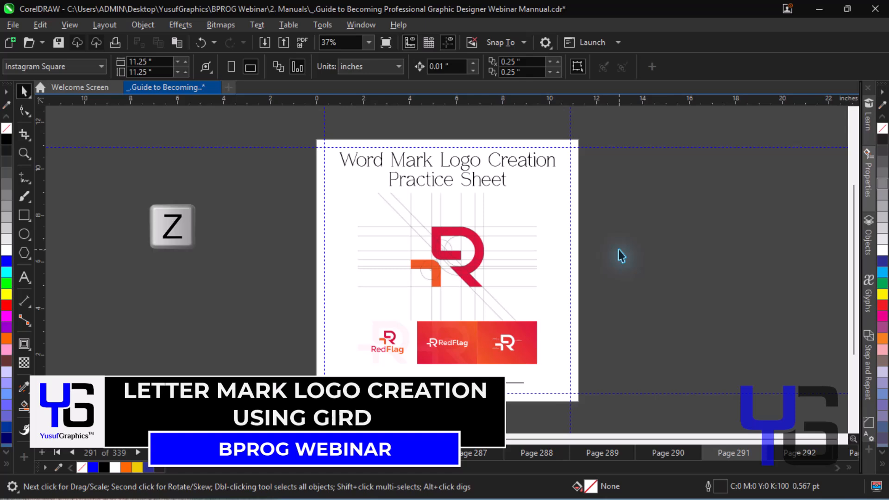
key(z)
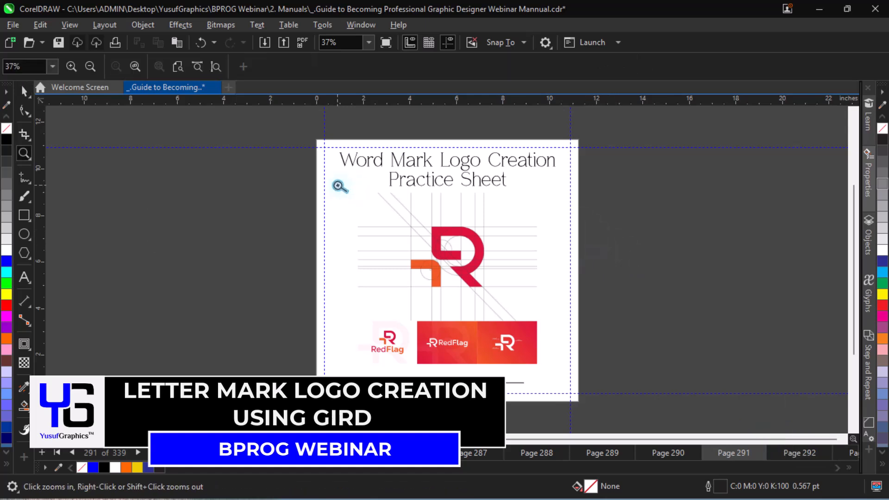
drag(299, 165, 600, 351)
key(space)
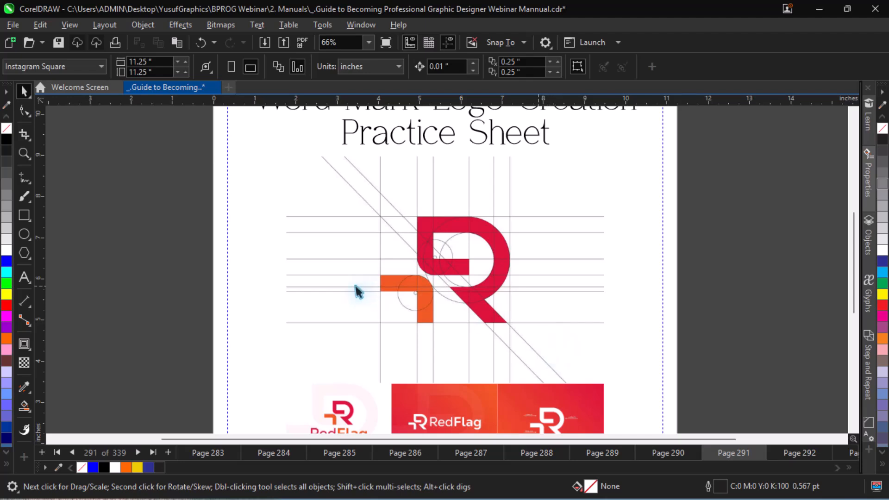
key(F5)
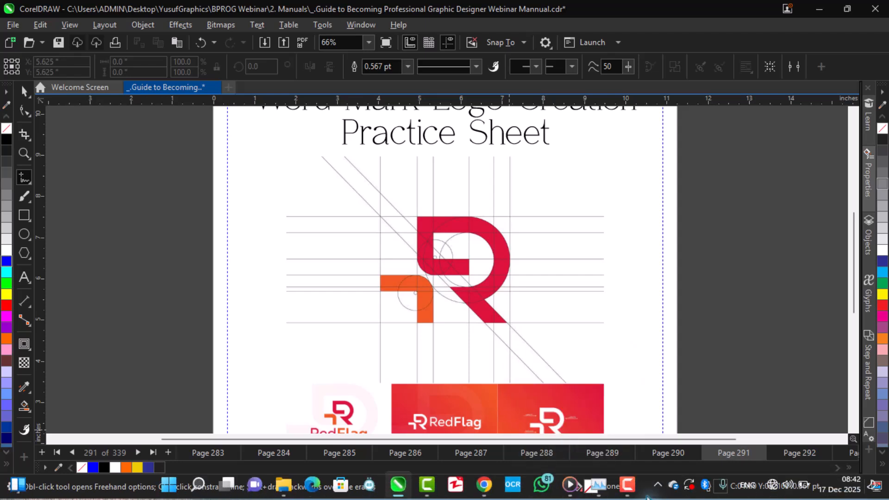
mouse_move(634, 497)
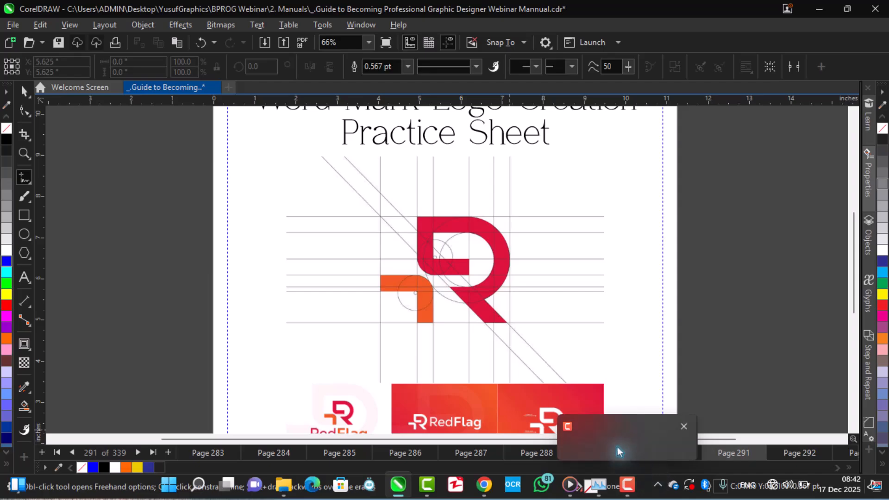
mouse_move(625, 429)
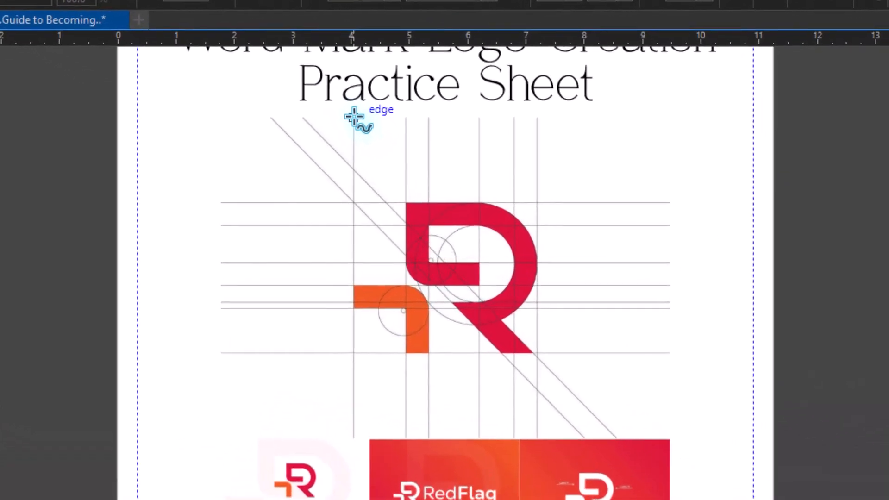
click(381, 156)
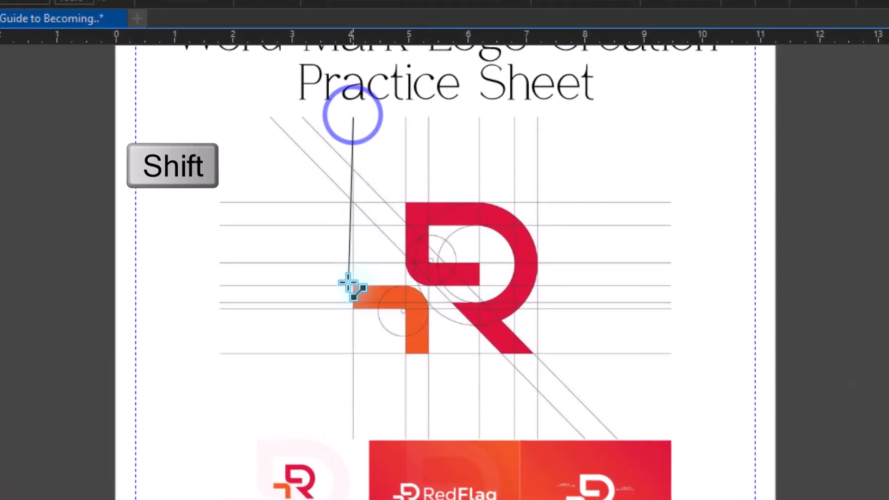
shift+click(353, 463)
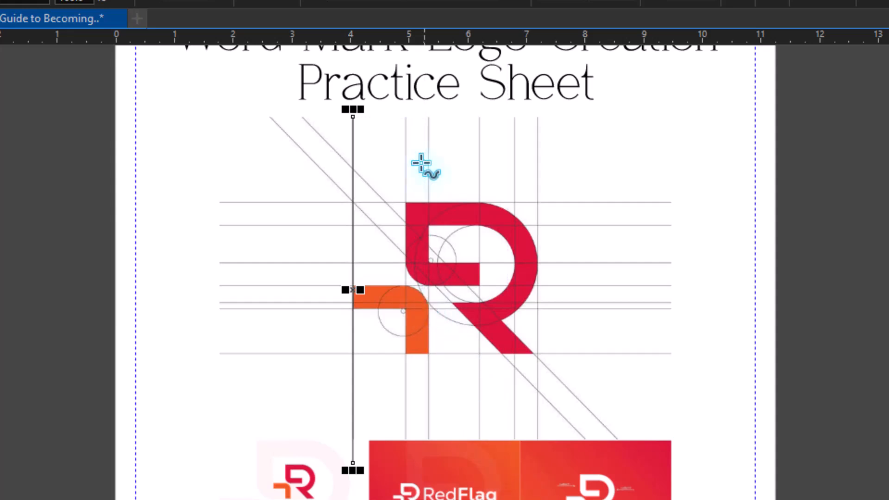
Trace the second, third and fourth vertical grid lines of the reference logo with straight freehand lines.
key(shift)
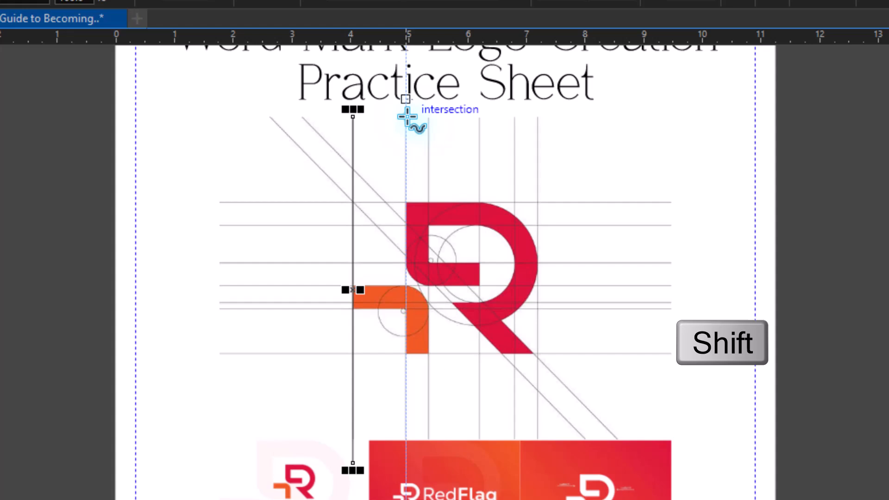
drag(406, 114, 404, 489)
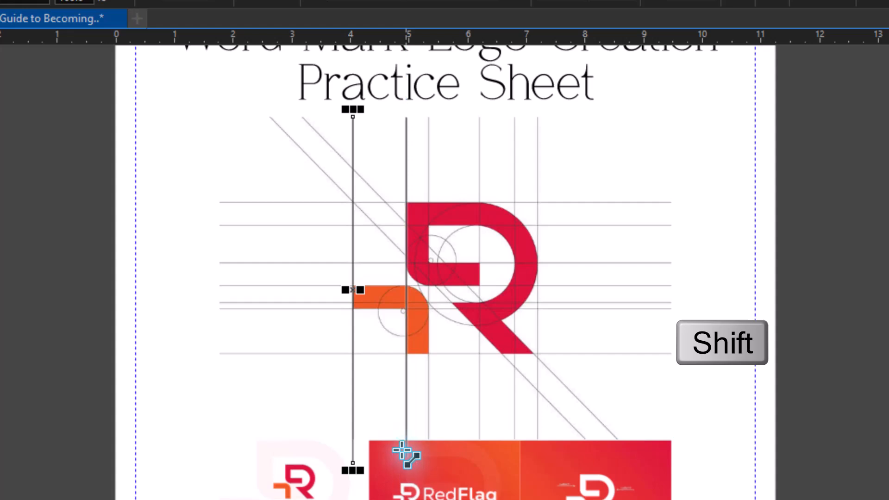
click(404, 447)
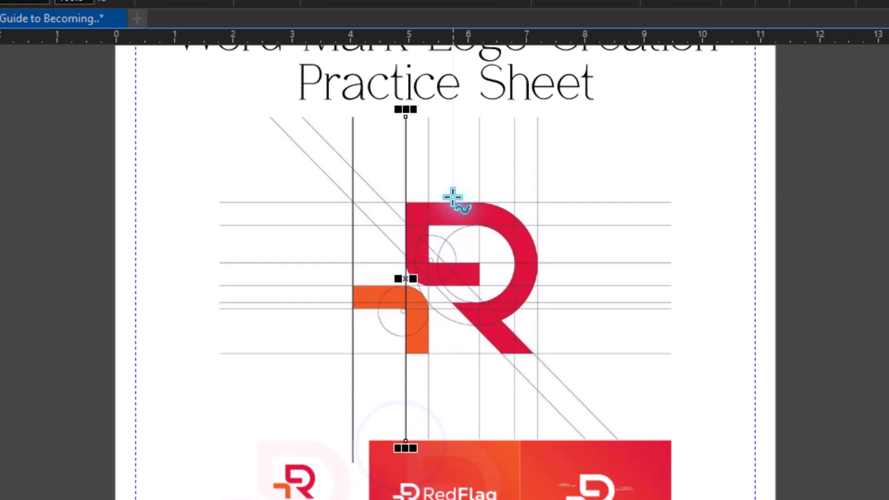
drag(427, 119, 437, 457)
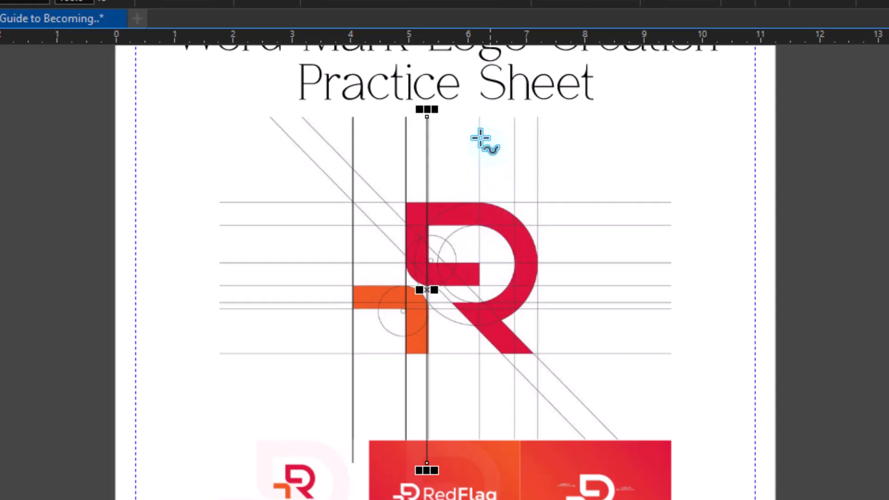
shift+click(480, 117)
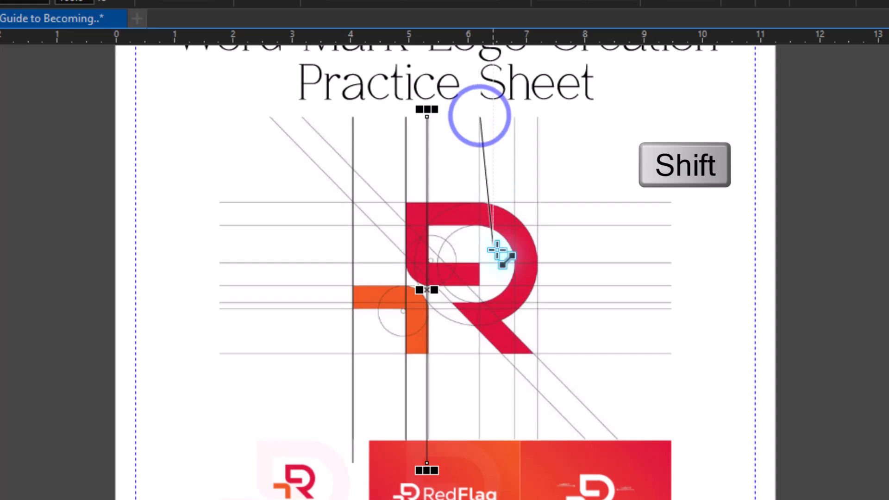
shift+click(493, 458)
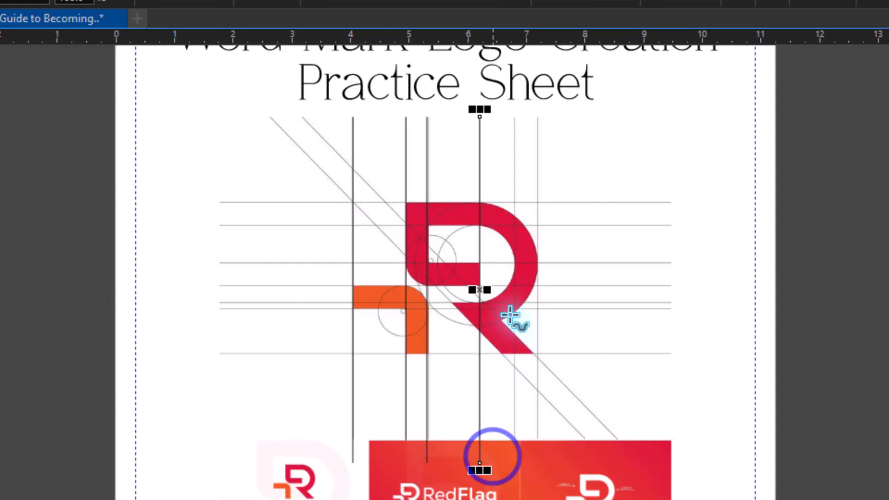
Draw a straight vertical line along the fifth vertical grid line and nudge it right to align with the reference.
shift+click(513, 116)
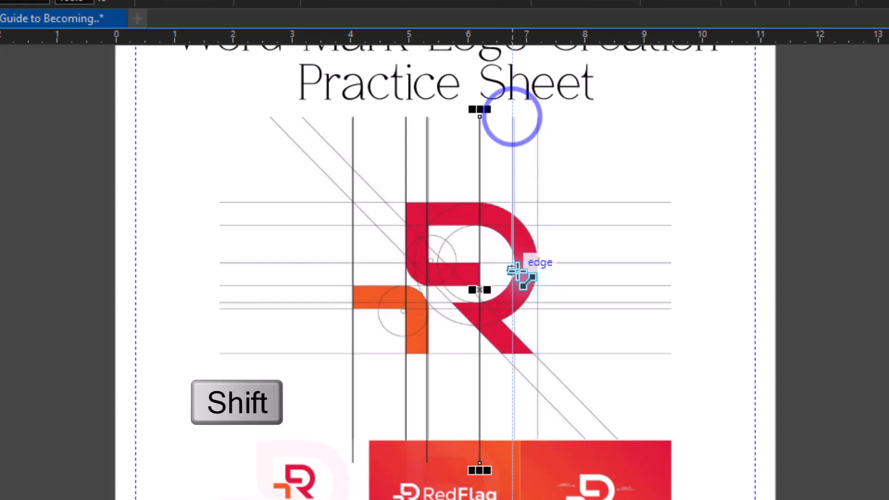
shift+click(519, 393)
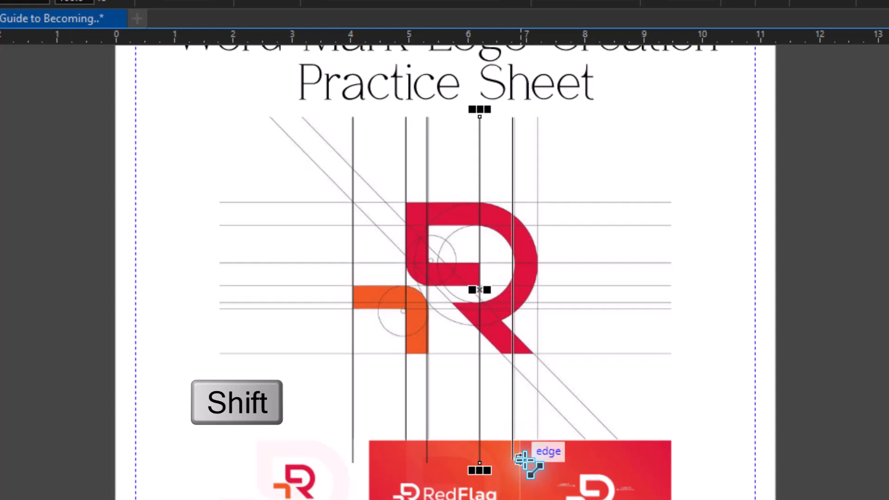
shift+click(524, 459)
key(Right)
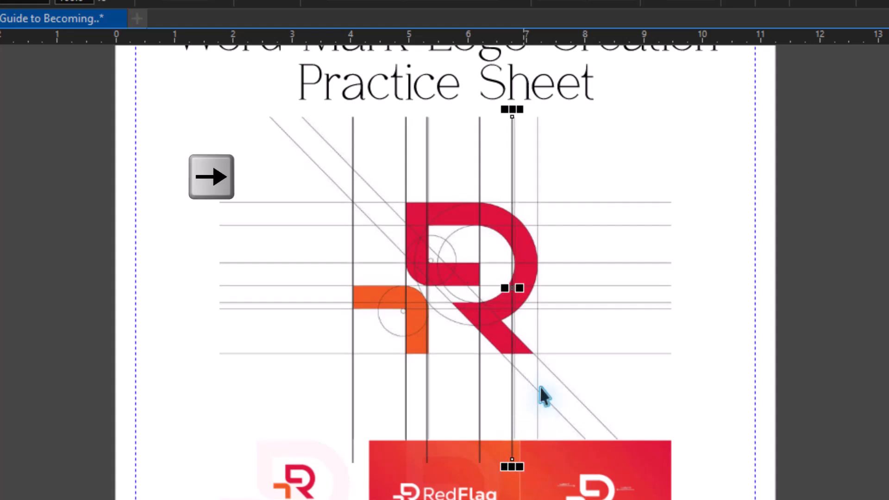
key(Right)
key(Right)
key(Right)
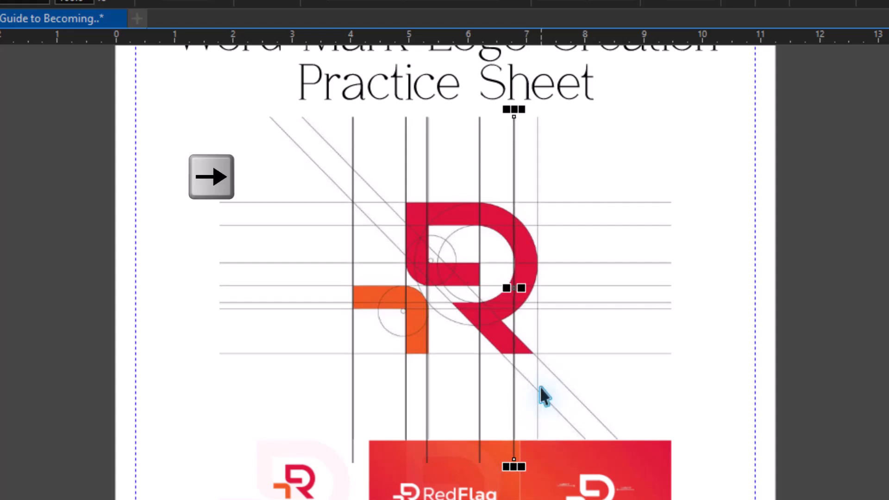
Copy the fifth vertical line onto the rightmost grid line and align the third vertical line with its reference line.
drag(513, 288, 537, 295)
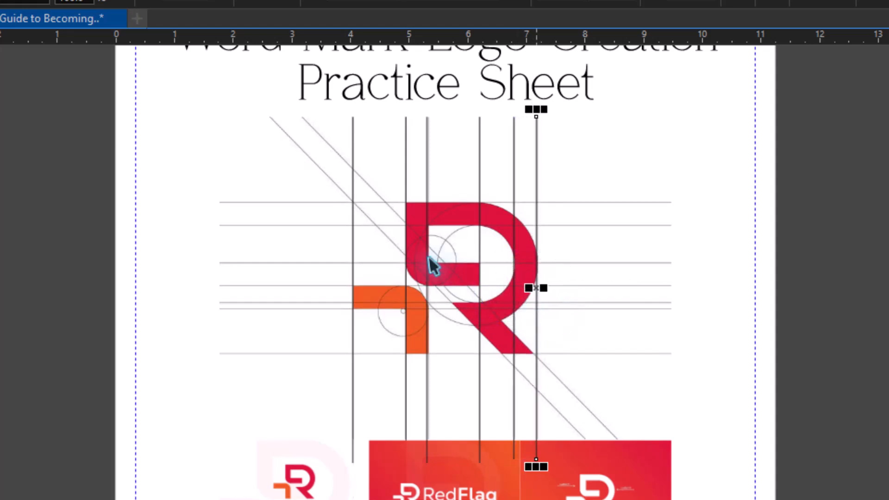
key(Right)
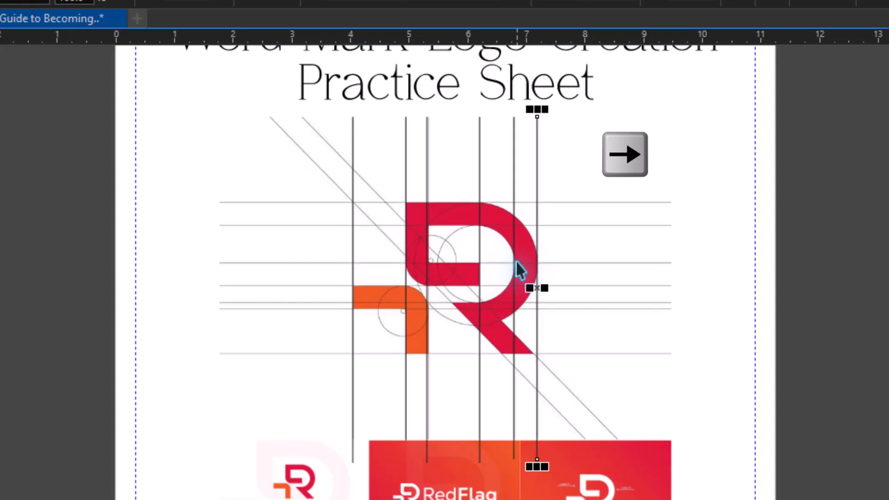
click(426, 187)
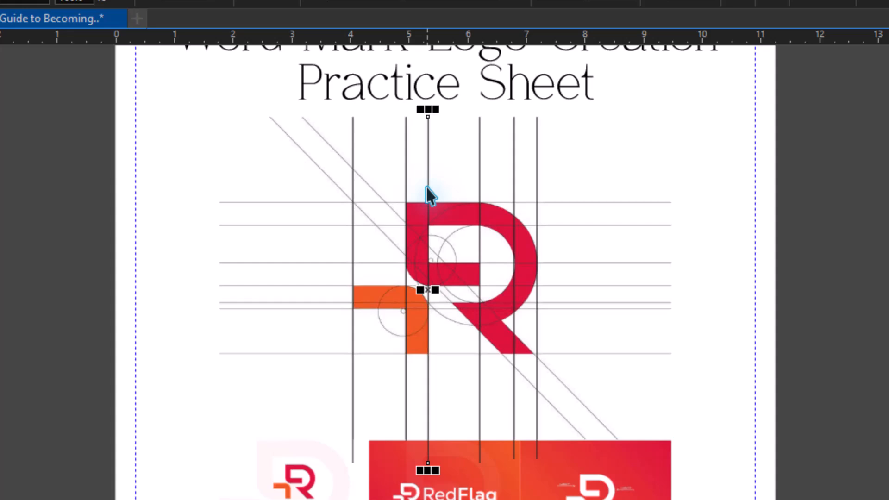
Draw a straight horizontal line over the topmost horizontal grid line, spanning the full width of the reference grid.
key(F5)
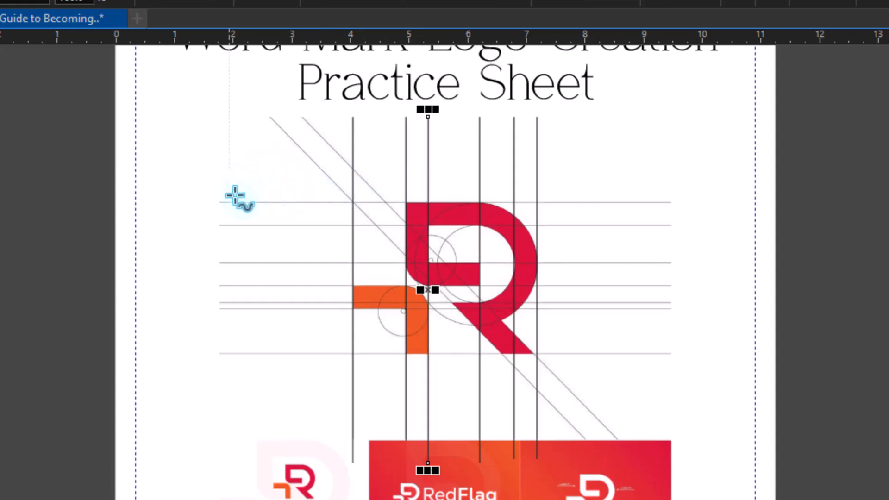
click(219, 204)
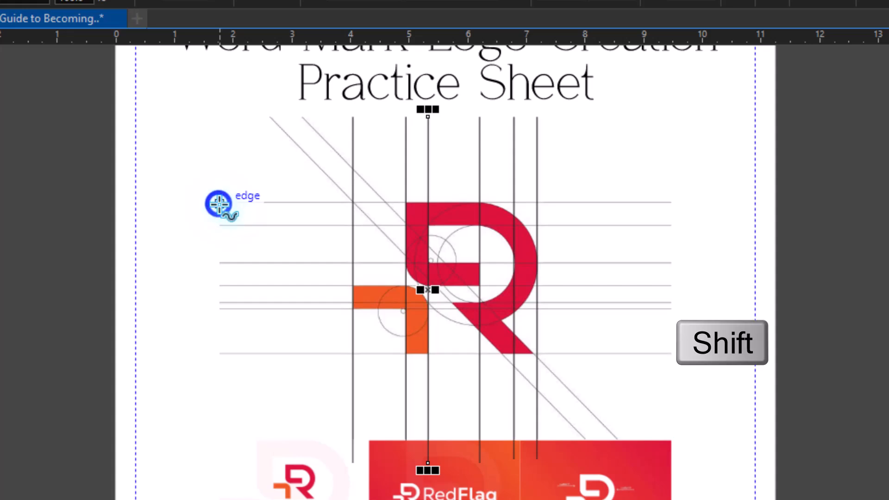
shift+click(744, 203)
drag(698, 209, 675, 205)
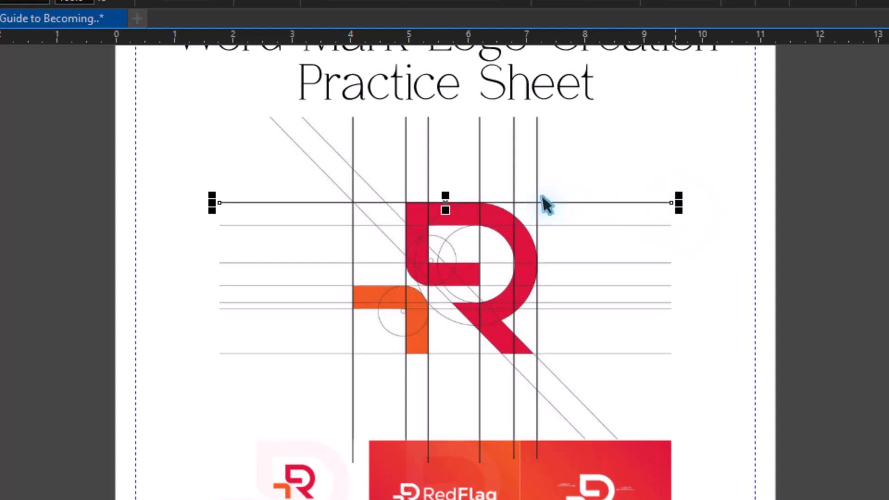
Copy the top horizontal line onto the next five horizontal grid lines below, nudging the copies into alignment.
drag(440, 202, 444, 227)
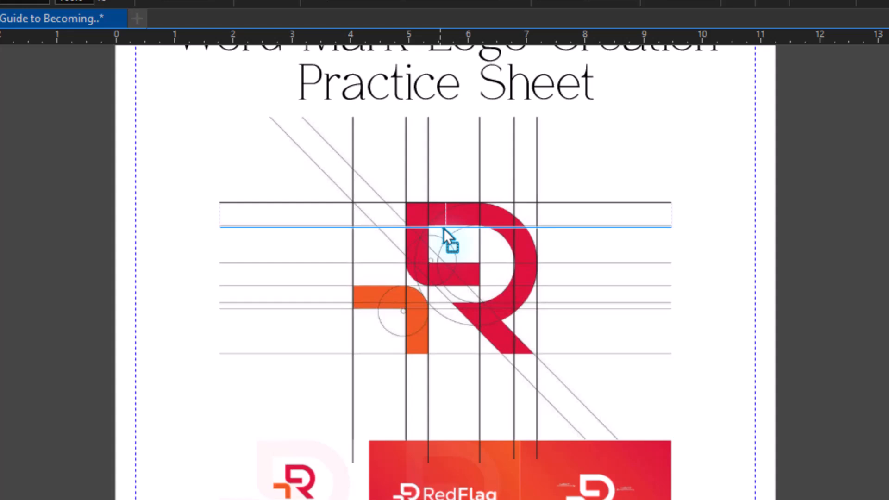
drag(443, 229, 431, 301)
right_click(440, 225)
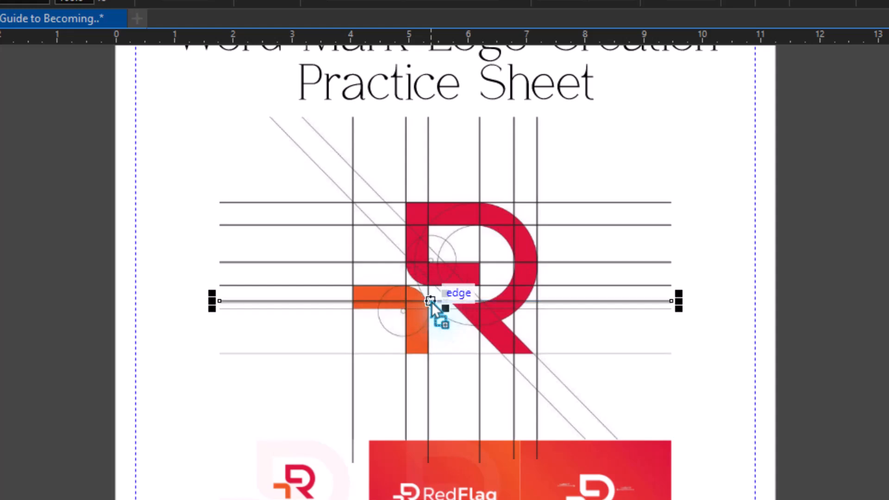
key(Down)
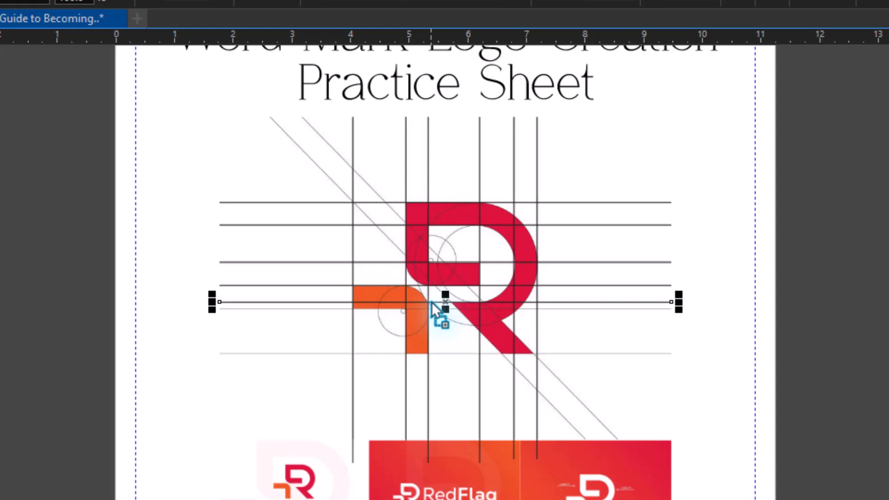
mouse_move(432, 302)
mouse_down()
mouse_move(447, 321)
mouse_move(448, 307)
mouse_up()
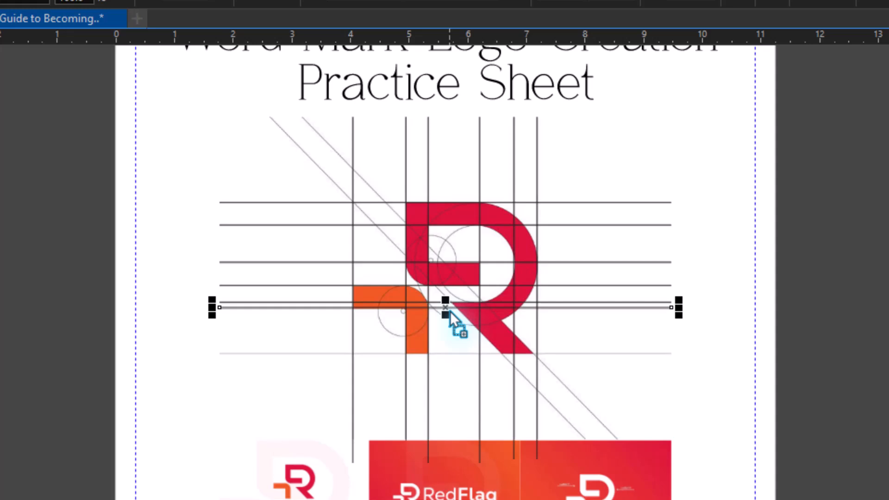
key(Down)
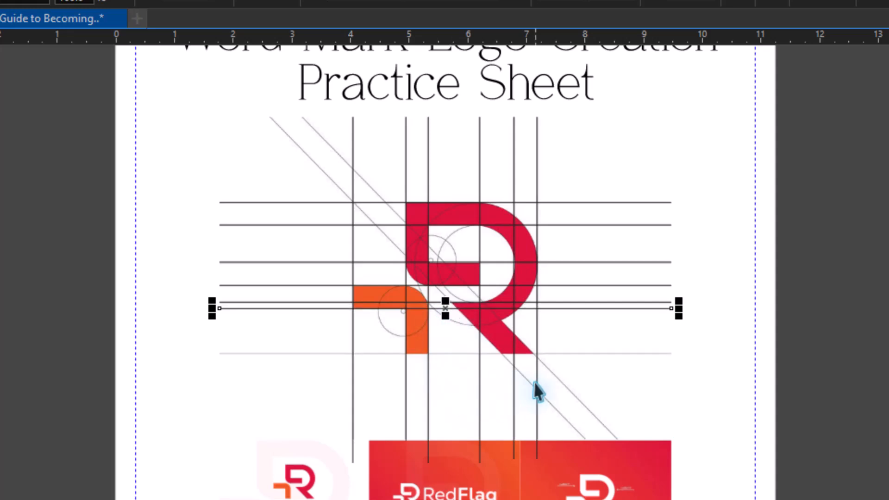
Apply a uniform transparency of 50 to the reference logo bitmap behind the traced grid.
click(604, 381)
right_click(606, 382)
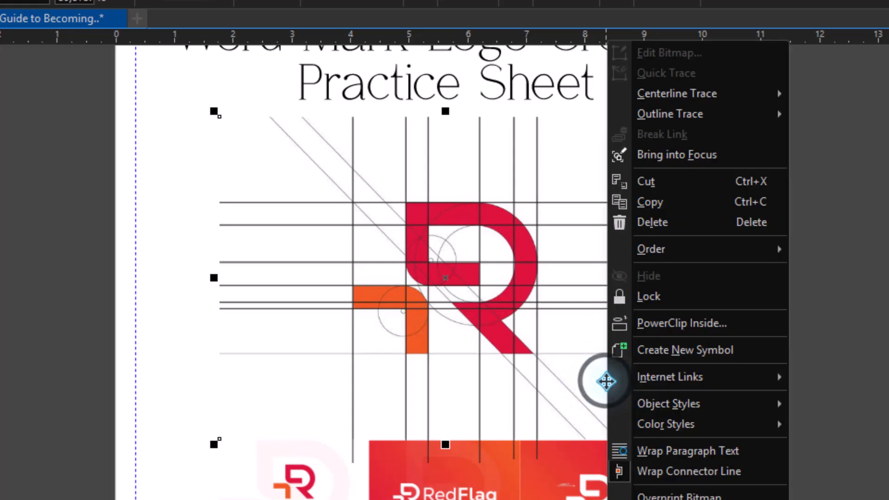
click(587, 381)
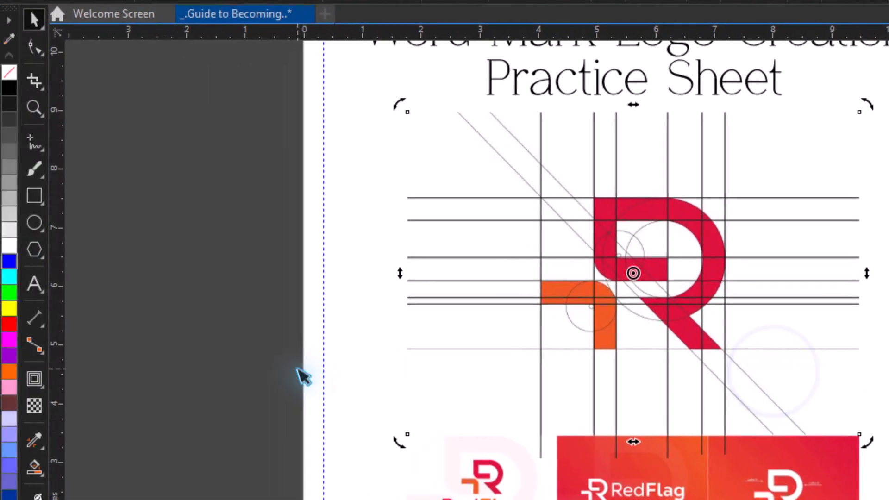
click(35, 406)
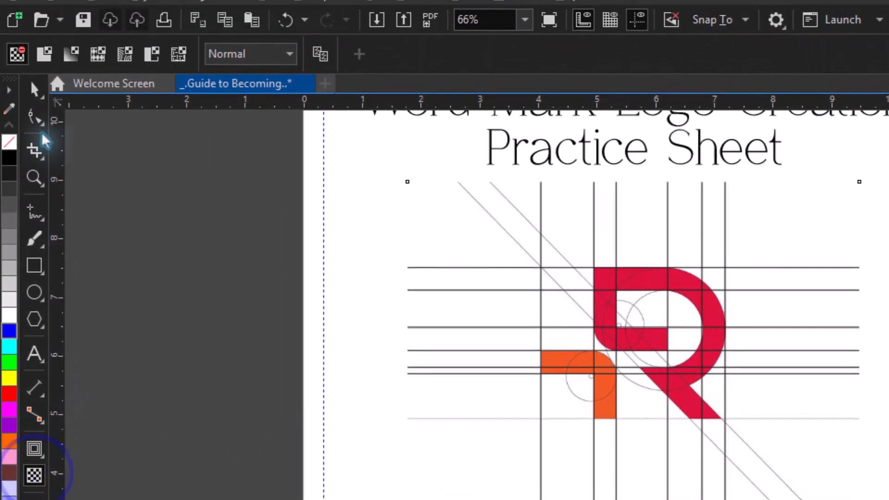
click(55, 53)
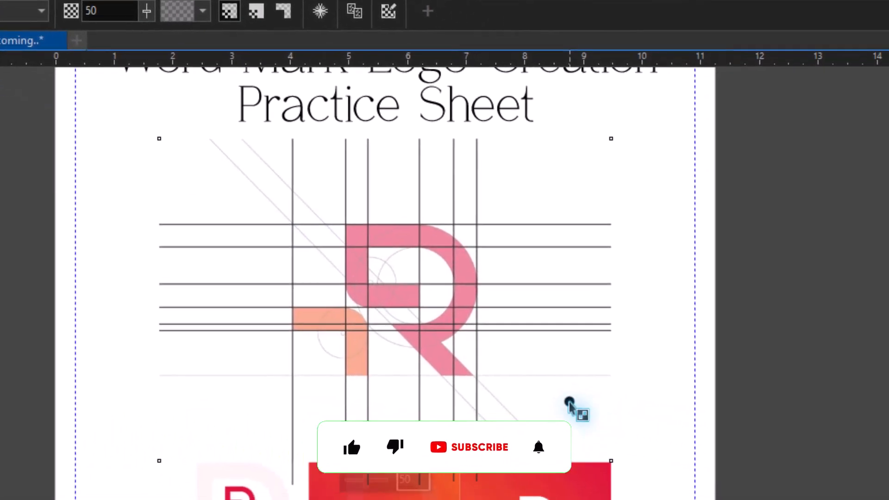
Lock the faded reference logo bitmap so it stays fixed behind the traced grid lines.
right_click(799, 443)
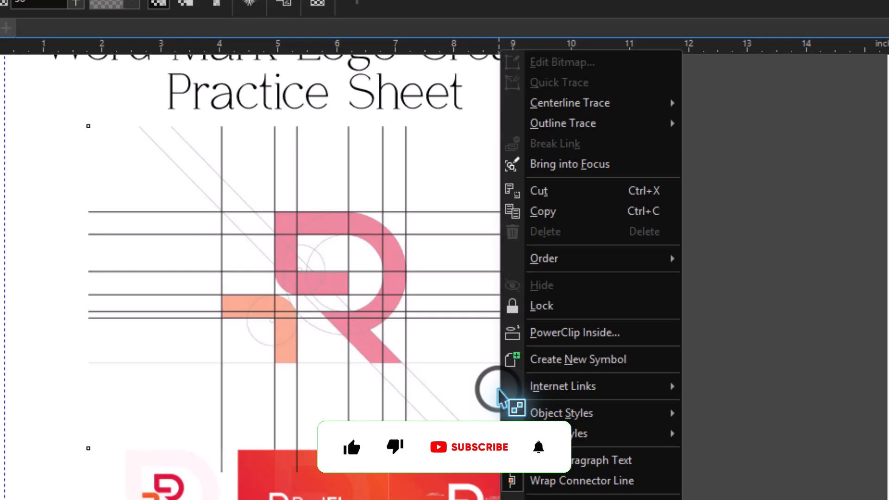
click(548, 310)
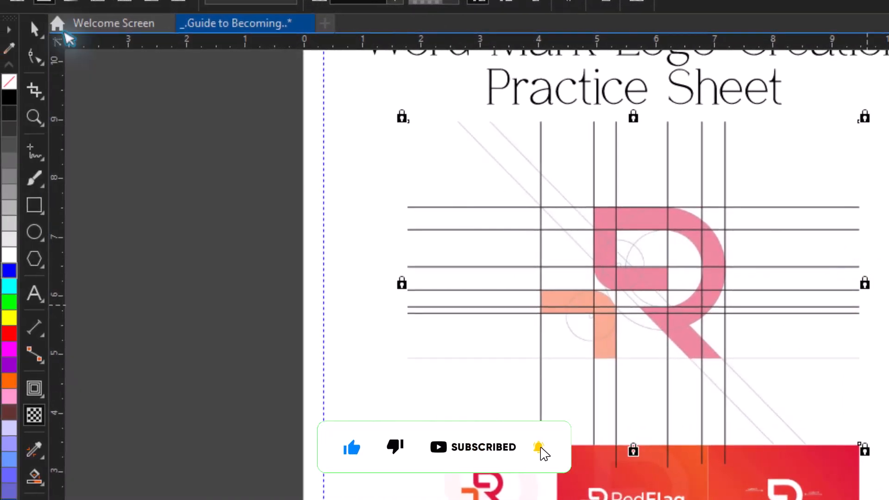
click(11, 33)
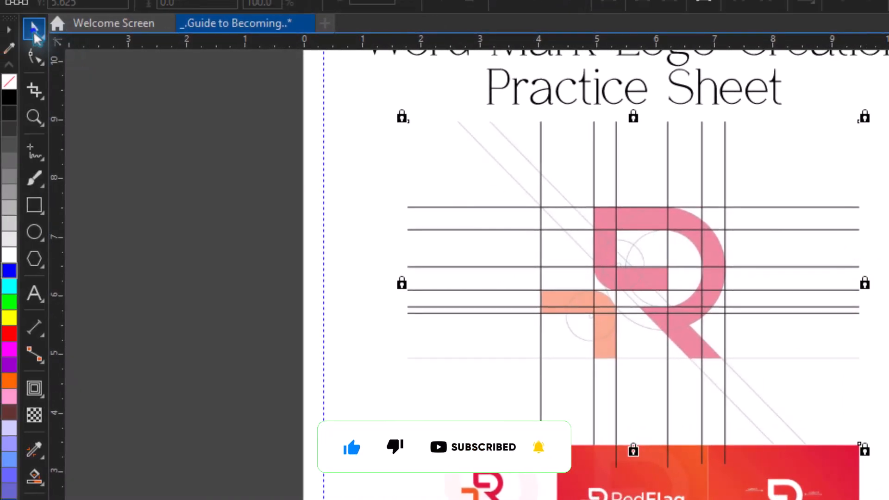
Copy the sixth horizontal line onto the lowest horizontal grid line at the base of the letter mark, nudging it into alignment.
key(z)
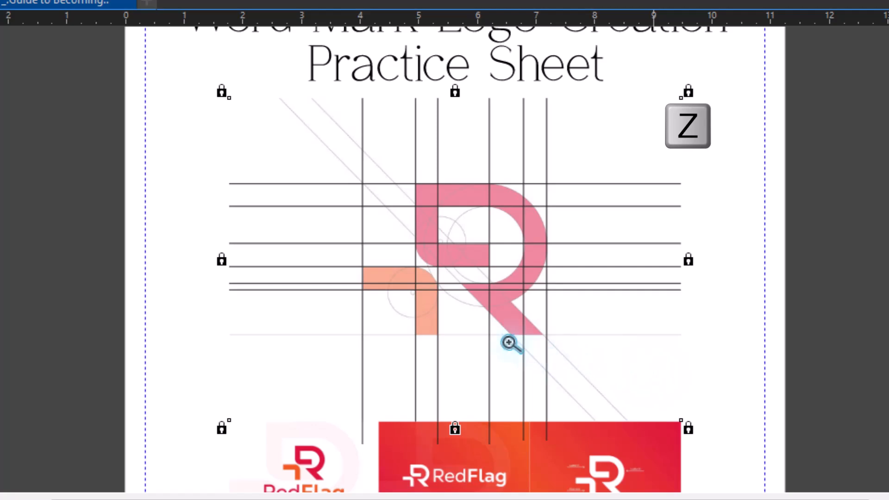
drag(202, 224, 755, 376)
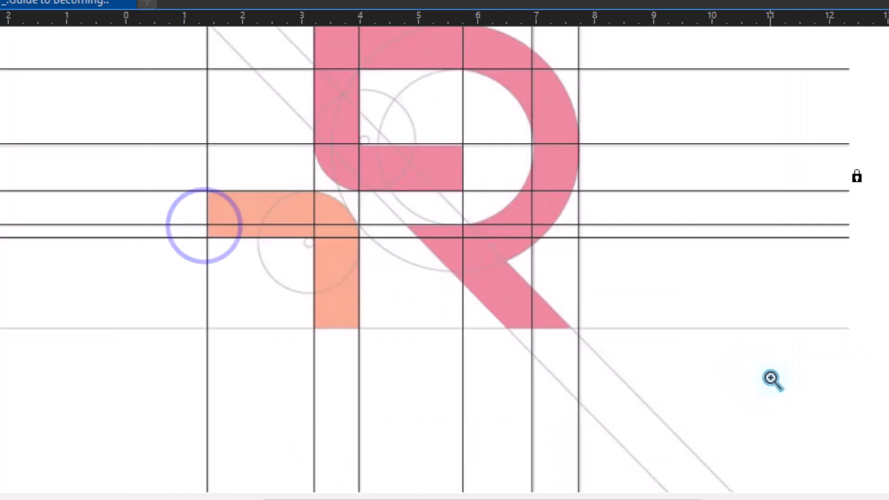
click(556, 238)
drag(554, 266, 554, 321)
key(Down)
key(Down)
key(Down)
key(Down)
key(Down)
key(Down)
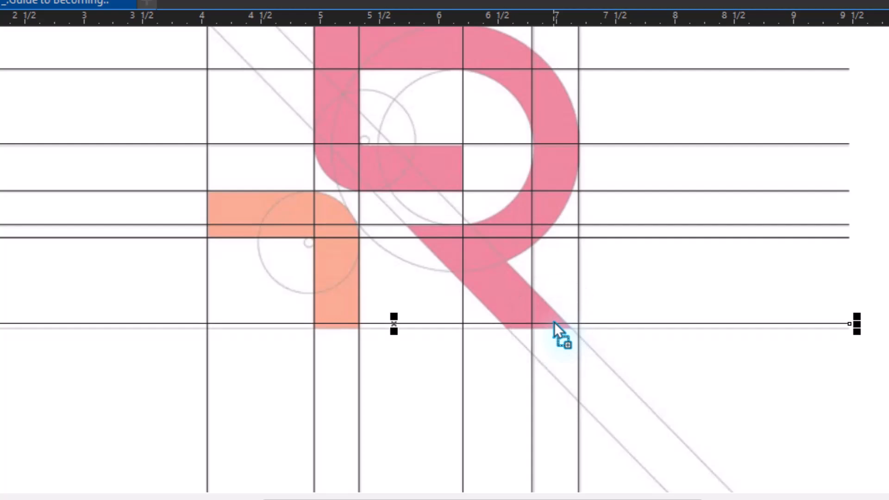
key(Up)
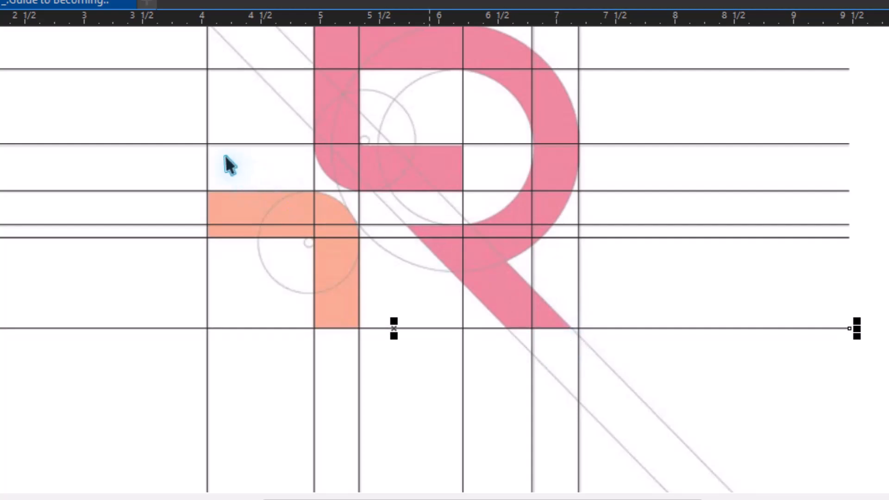
Nudge the third horizontal line down onto the upper edge of the R's inner horizontal bar.
key(ctrl+equal)
key(ctrl+equal)
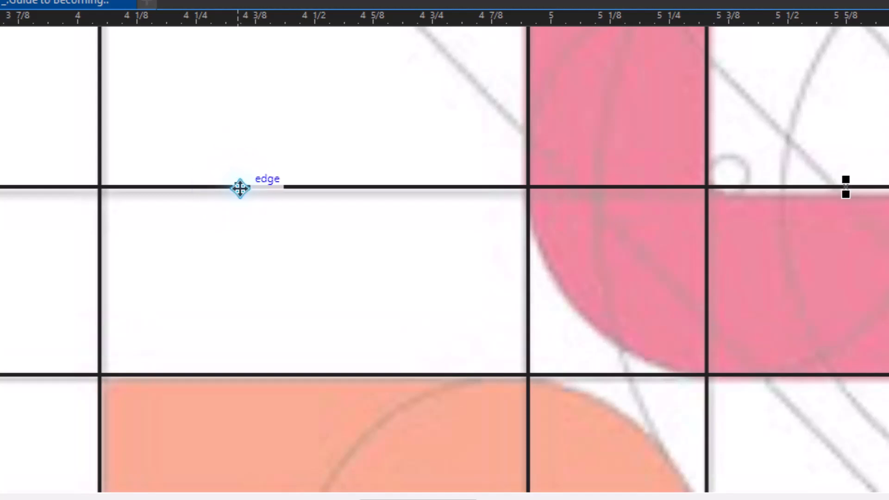
click(239, 188)
click(240, 187)
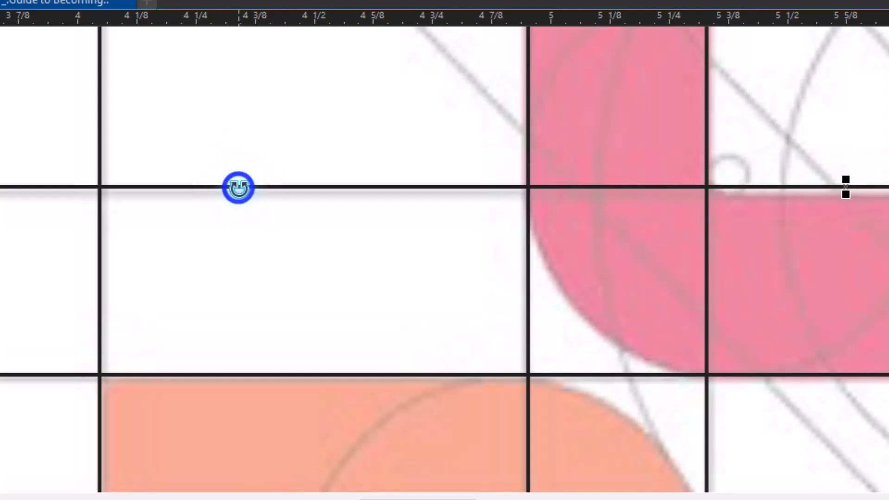
click(238, 187)
key(Down)
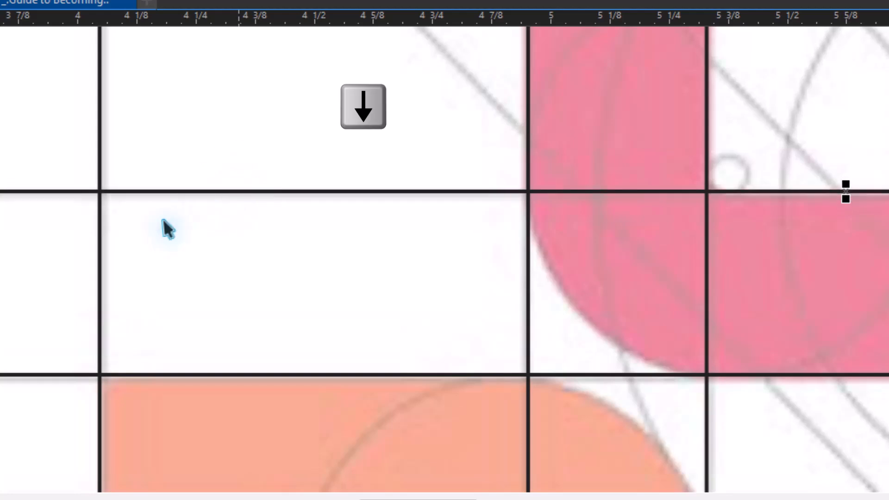
Nudge the leftmost vertical line right until it aligns with the outer edge of the orange shape.
click(99, 248)
key(ctrl+Right)
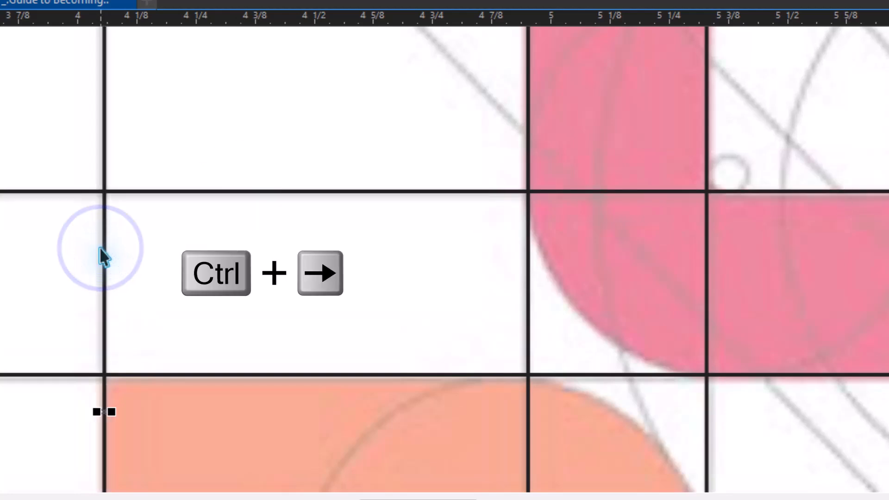
key(ctrl+Left)
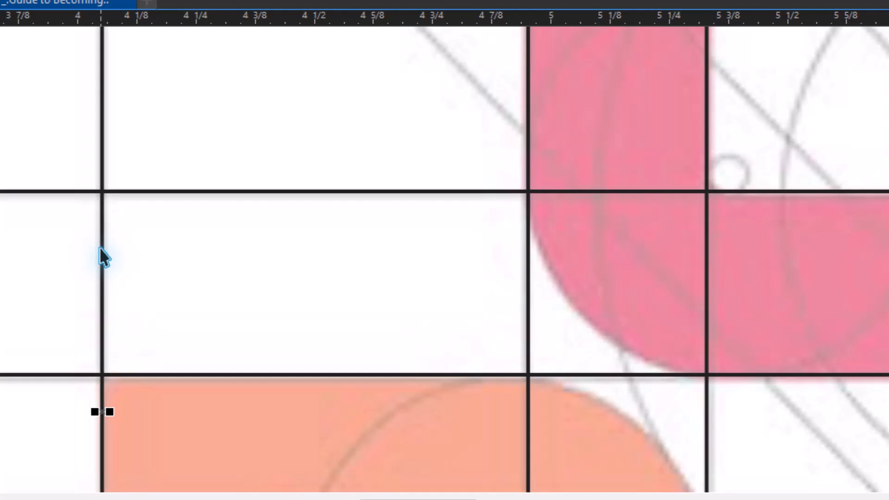
Micro-nudge the rightmost vertical line right to the R's outer curve and the second horizontal line down onto its reference line.
key(ctrl+minus)
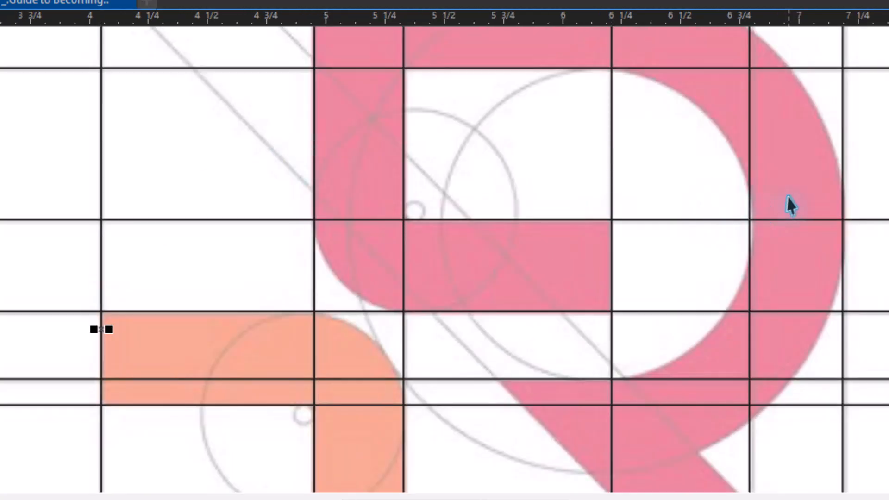
click(842, 161)
key(ctrl+Right)
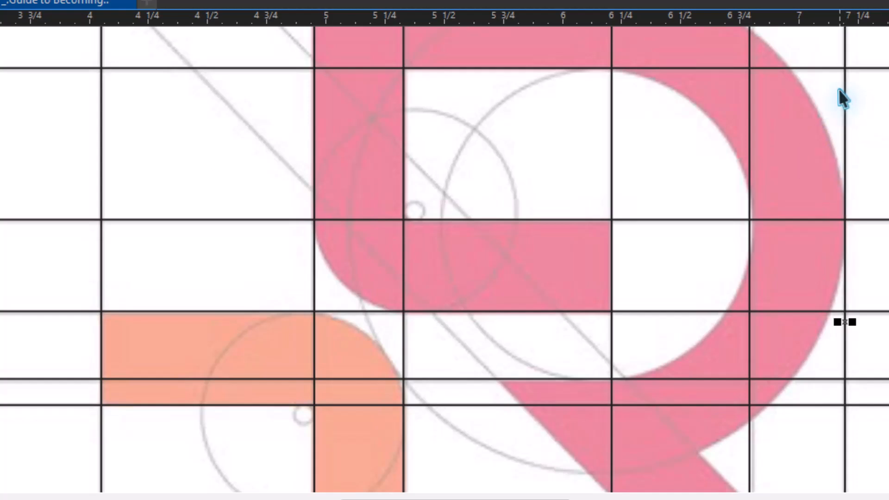
click(871, 70)
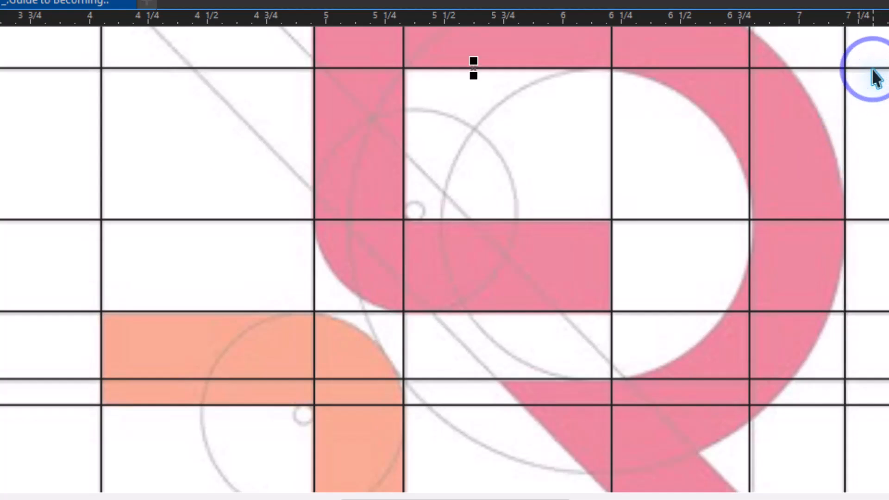
key(ctrl+Down)
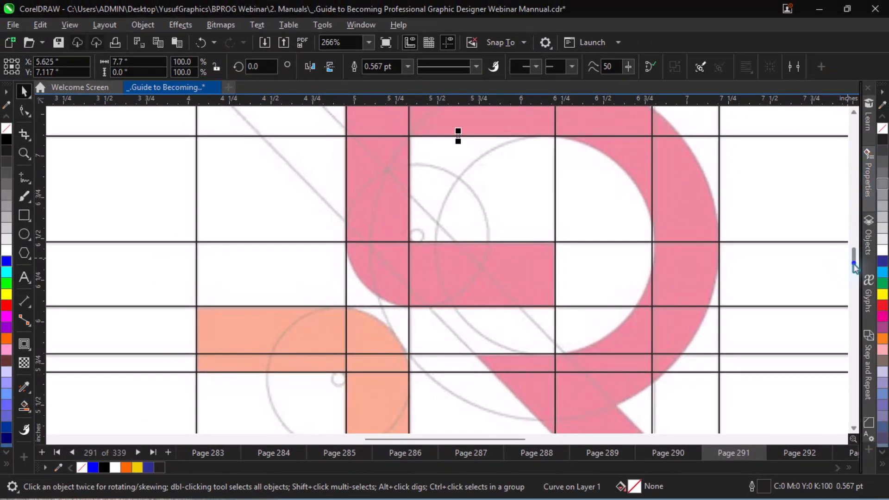
Micro-nudge the fifth and third vertical lines right until they cover their reference grid lines.
drag(855, 267, 856, 254)
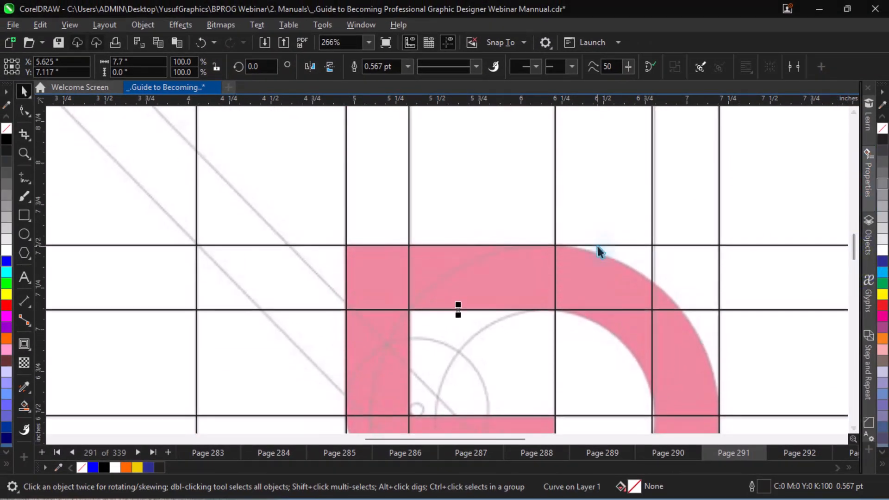
click(652, 267)
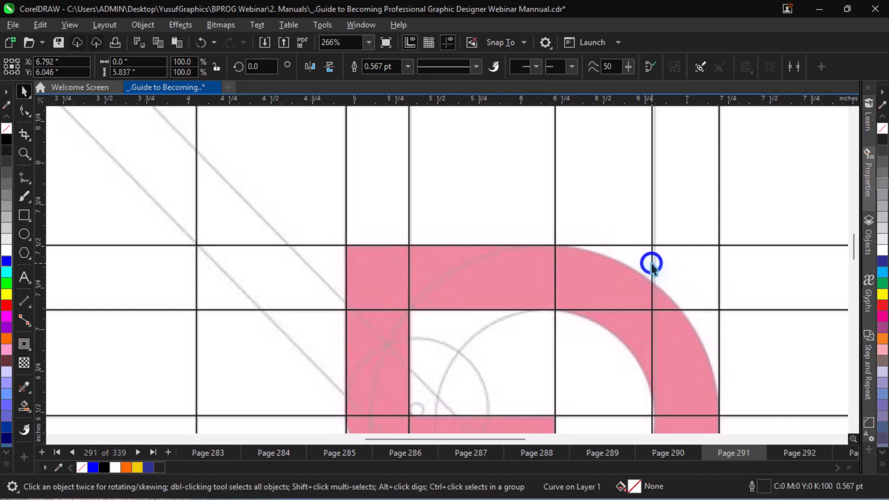
key(ctrl+Right)
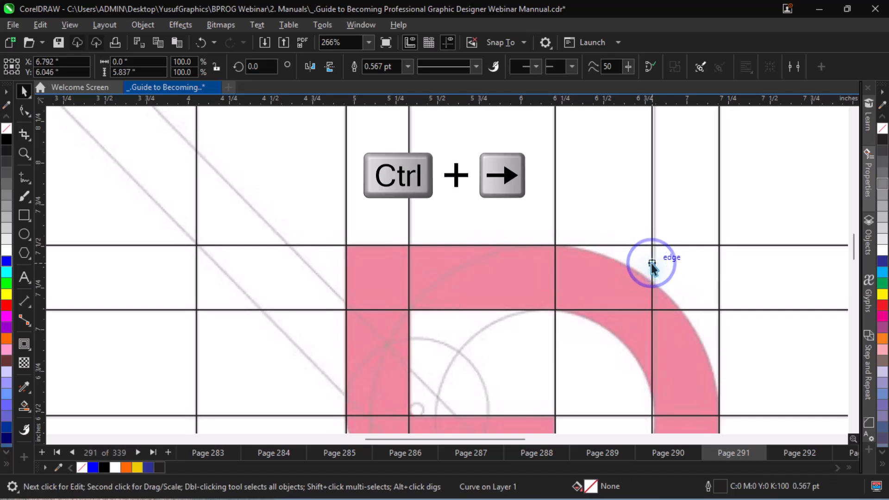
click(652, 263)
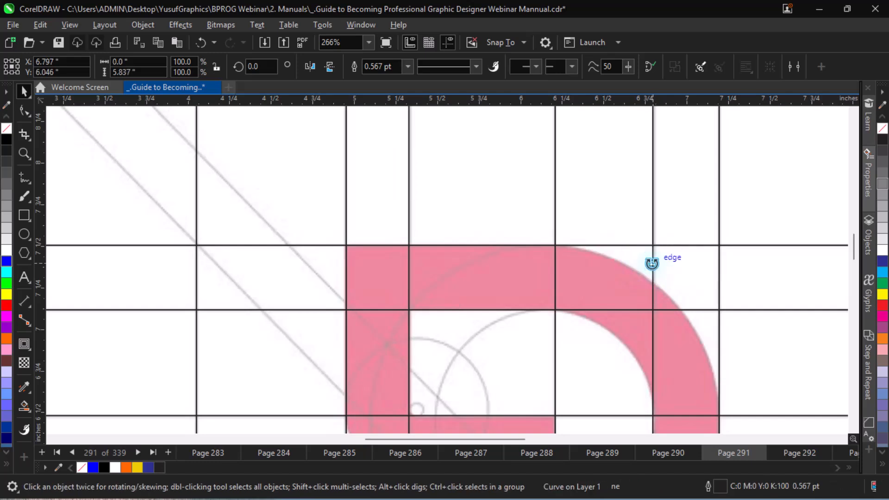
key(ctrl+Right)
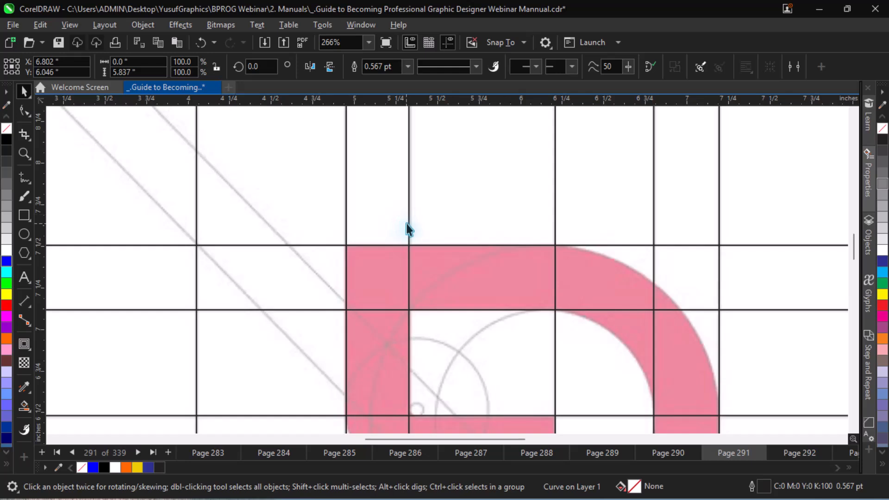
key(ctrl+Right)
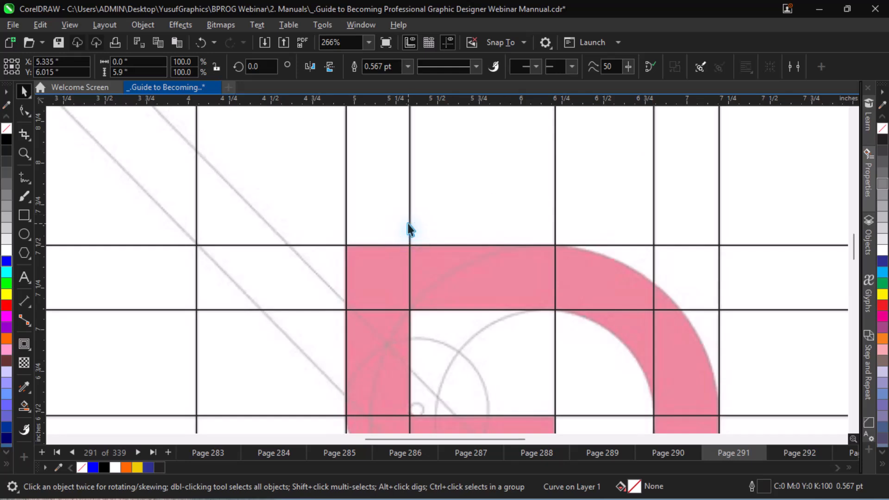
Draw a straight horizontal line about 8.5 inches long, starting at the top end of the right-hand diagonal guide.
key(ctrl+minus)
key(ctrl+minus)
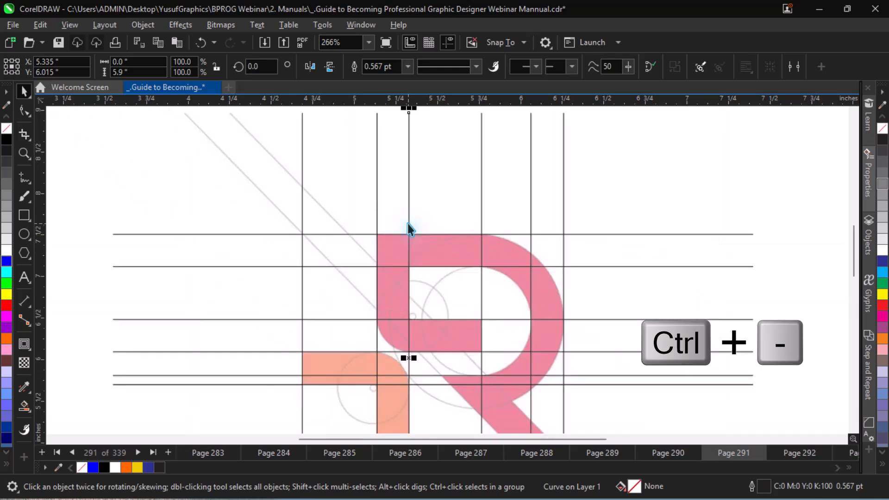
key(ctrl+a)
key(z)
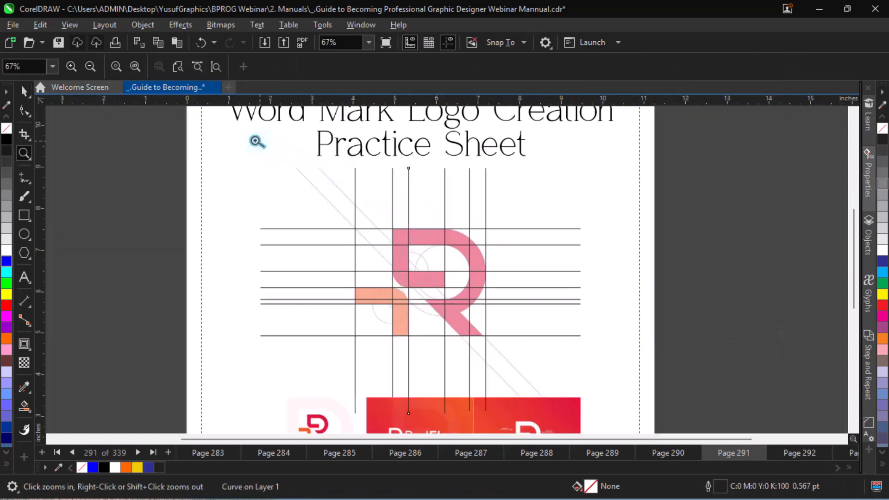
drag(432, 289, 610, 422)
key(space)
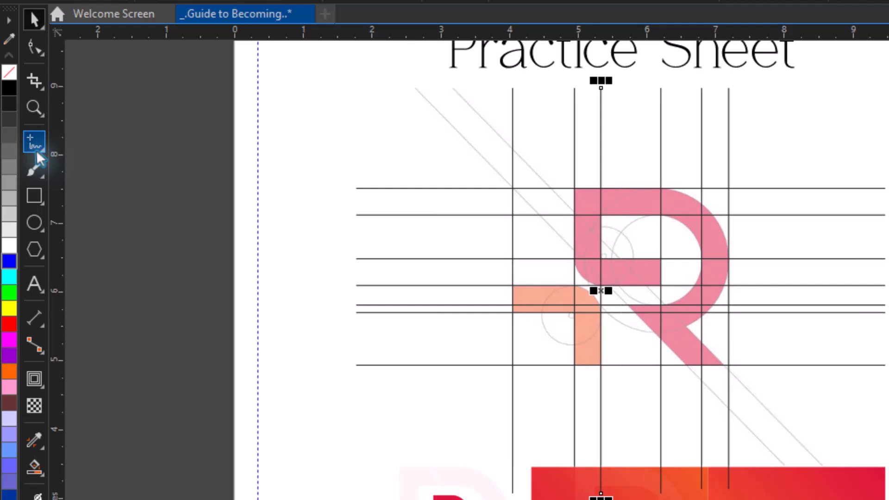
key(F5)
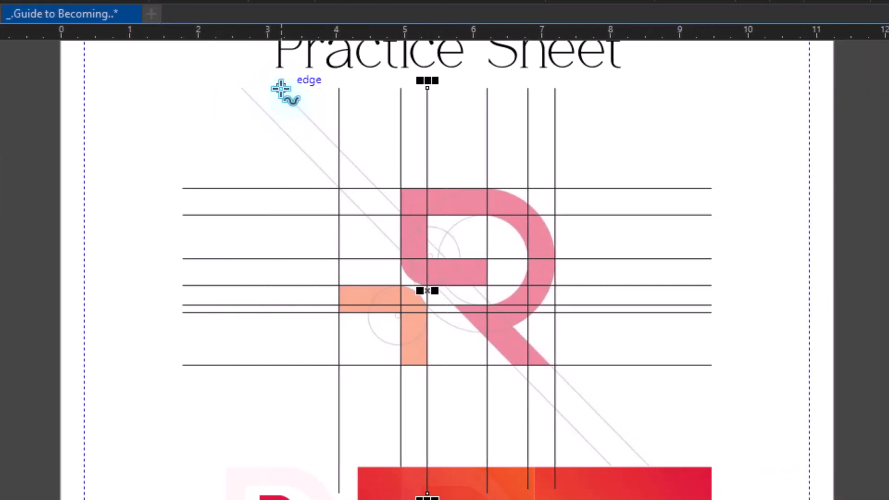
click(278, 87)
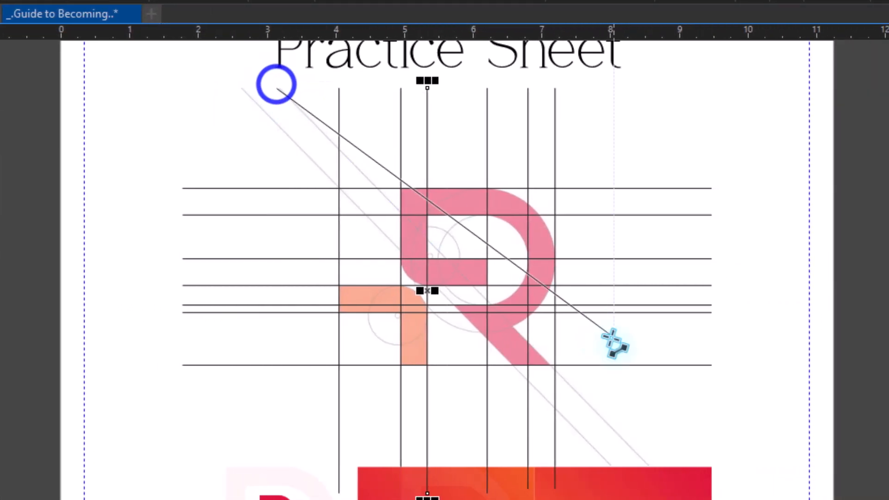
click(664, 481)
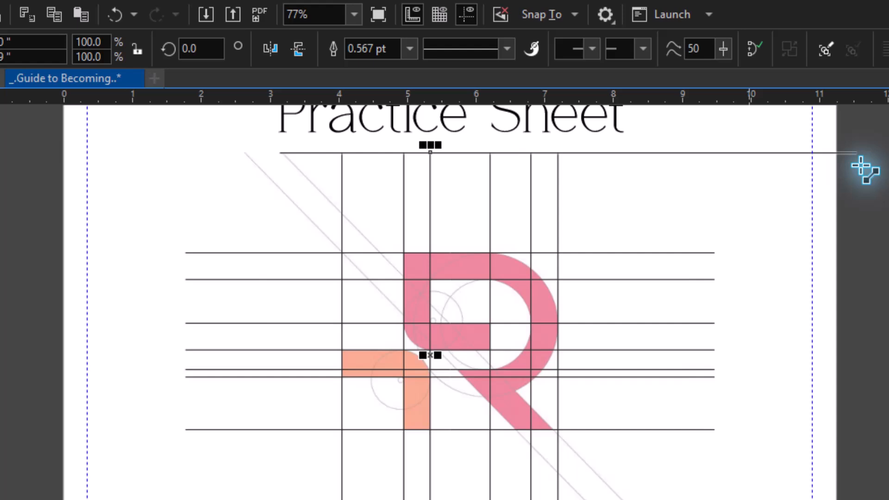
click(858, 101)
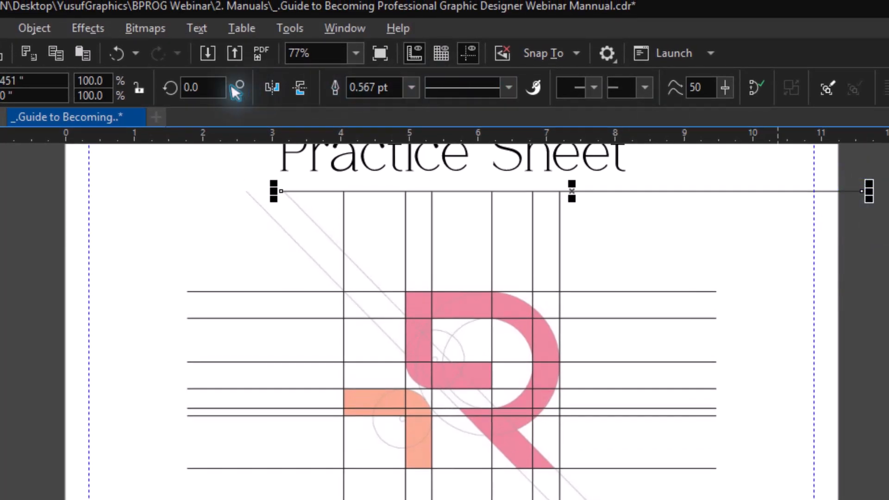
Rotate the new line by 45 degrees and mirror it horizontally to match the slope of the diagonal guides.
click(199, 87)
text(4)
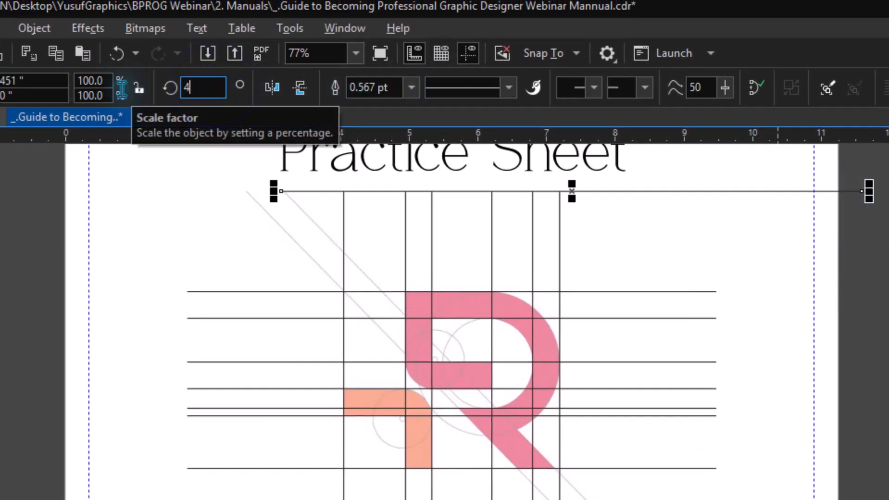
text(5)
key(Return)
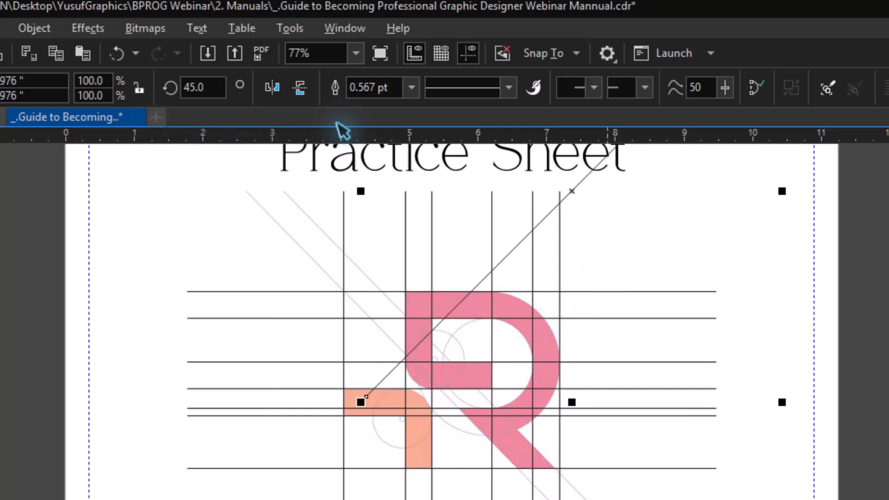
click(274, 92)
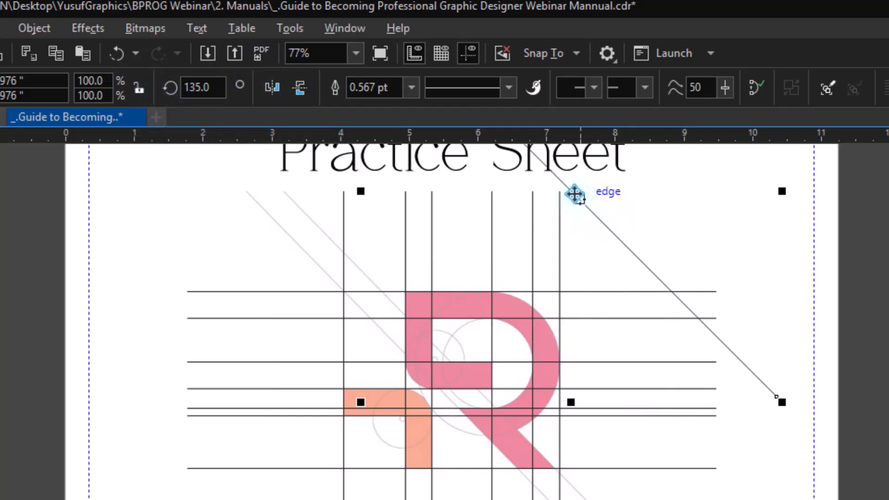
Move the diagonal line onto the right-hand diagonal guide through the R's leg and micro-nudge it right into alignment.
drag(575, 195, 475, 361)
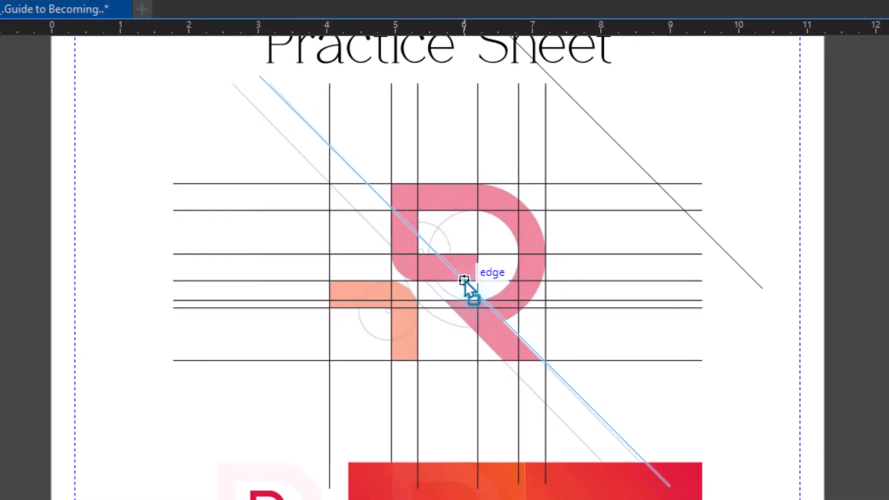
drag(466, 282, 465, 282)
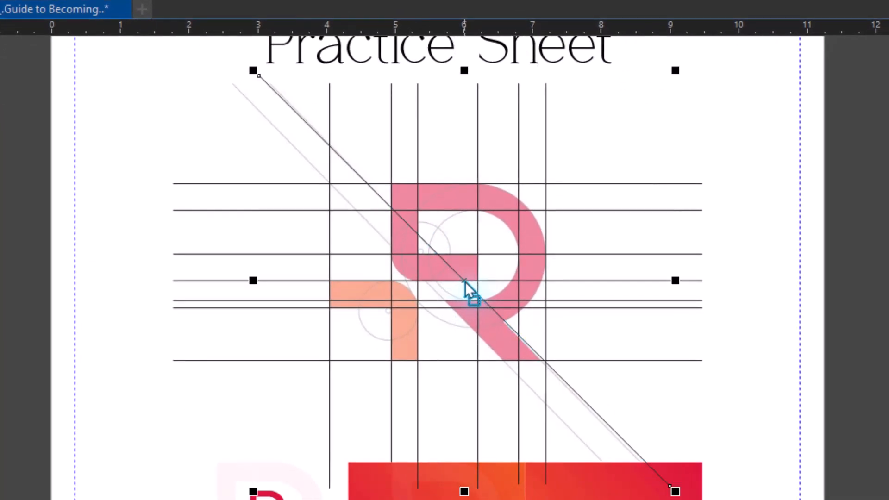
key(ctrl+Right)
key(ctrl+Right)
key(ctrl+Right)
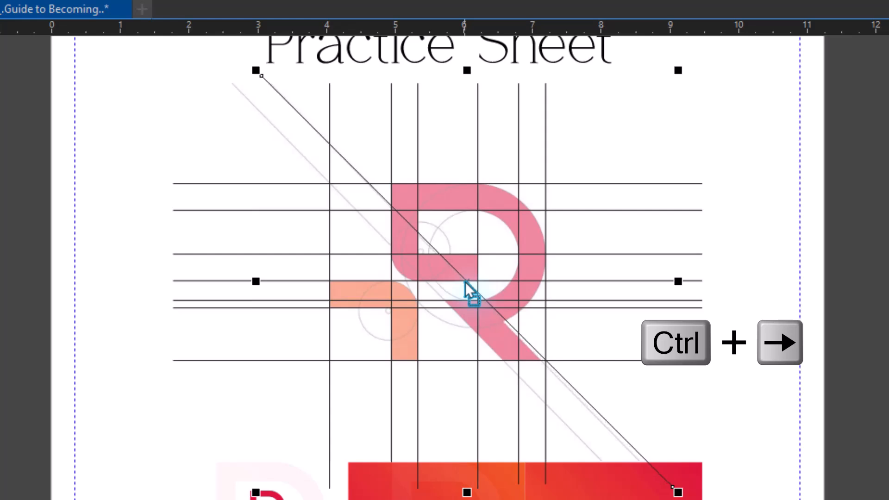
Micro-nudge the diagonal line right and adjust its lower end node so the line covers the right-hand diagonal guide.
key(ctrl+Right)
key(ctrl+Right)
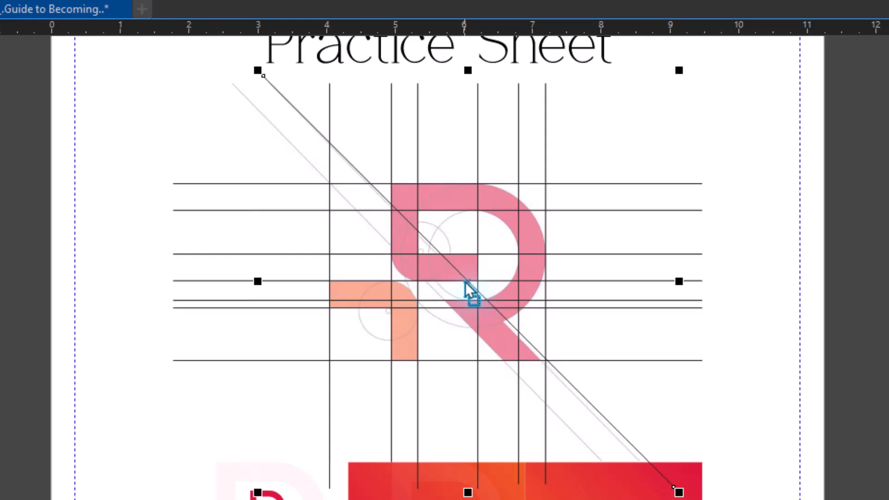
key(F10)
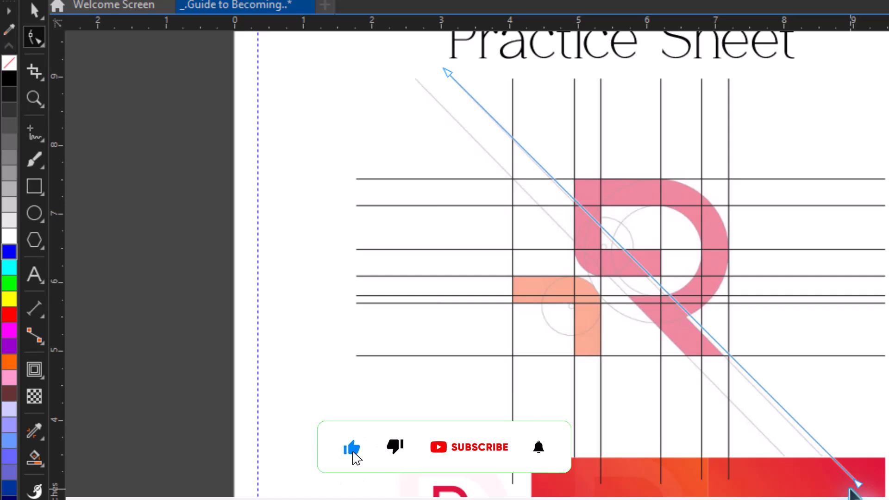
key(ctrl+equal)
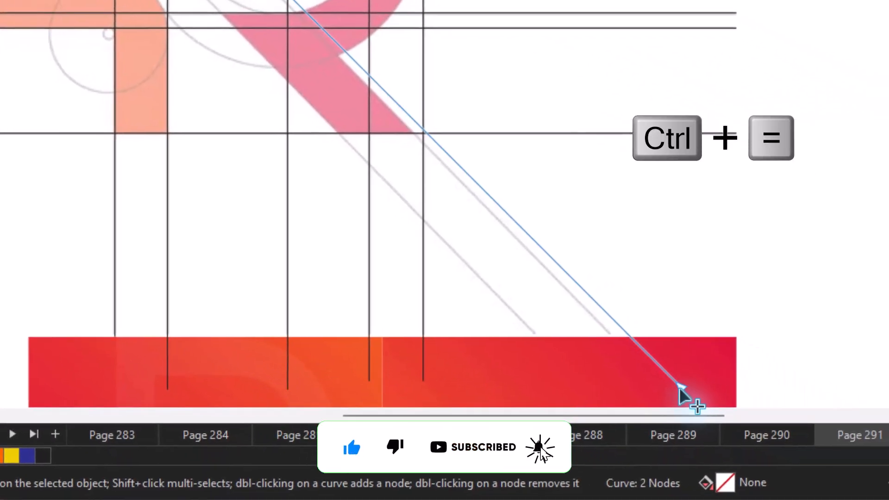
click(864, 477)
drag(675, 390, 665, 395)
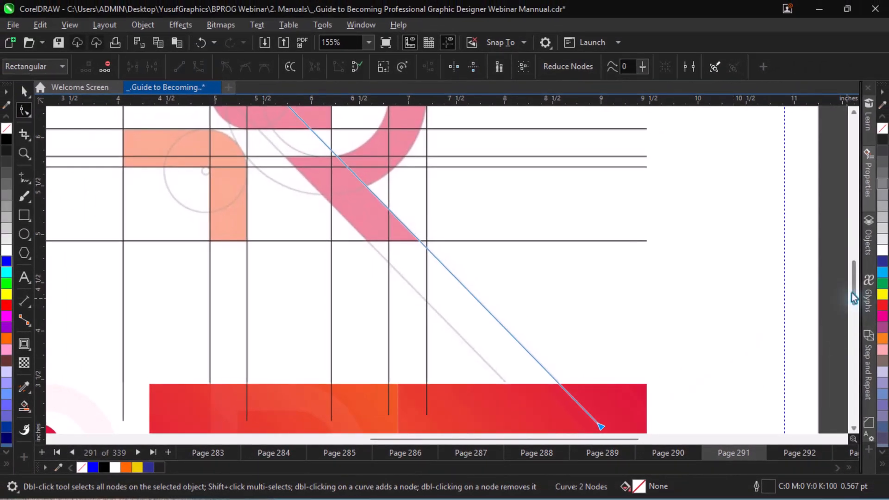
drag(854, 298, 854, 262)
key(alt+Left)
key(alt+Left)
key(alt+Left)
key(alt+Left)
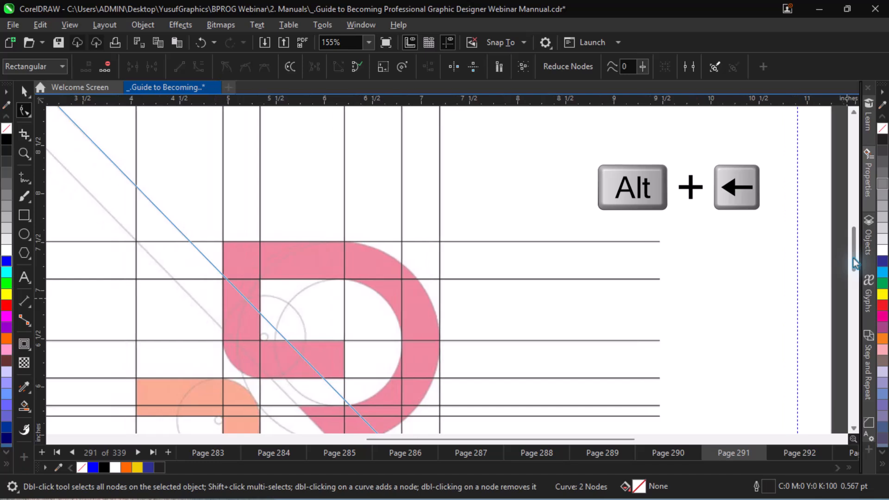
key(space)
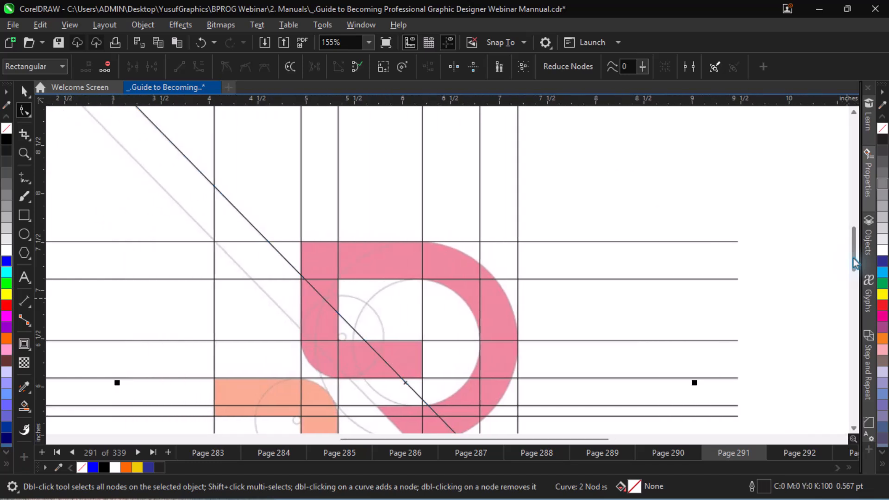
Place a copy of the diagonal line on the left-hand diagonal guide and nudge it down 0.02 inches.
key(F4)
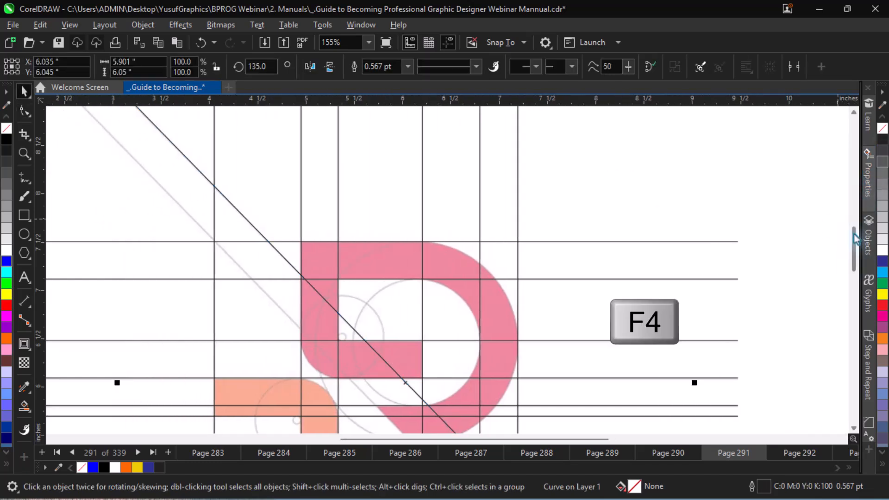
key(z)
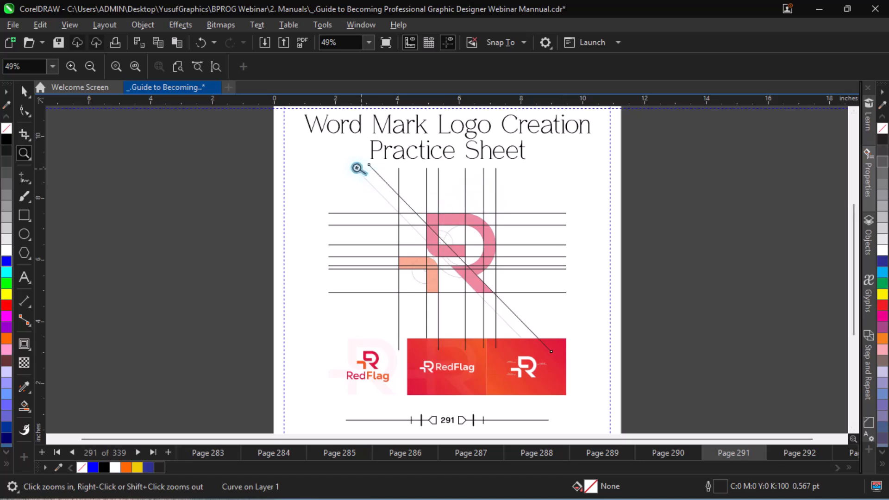
click(517, 308)
key(space)
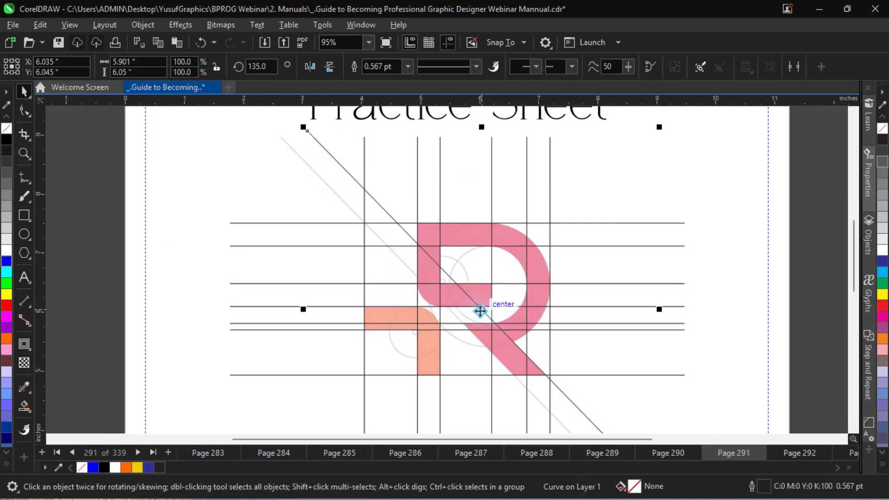
drag(480, 312, 452, 332)
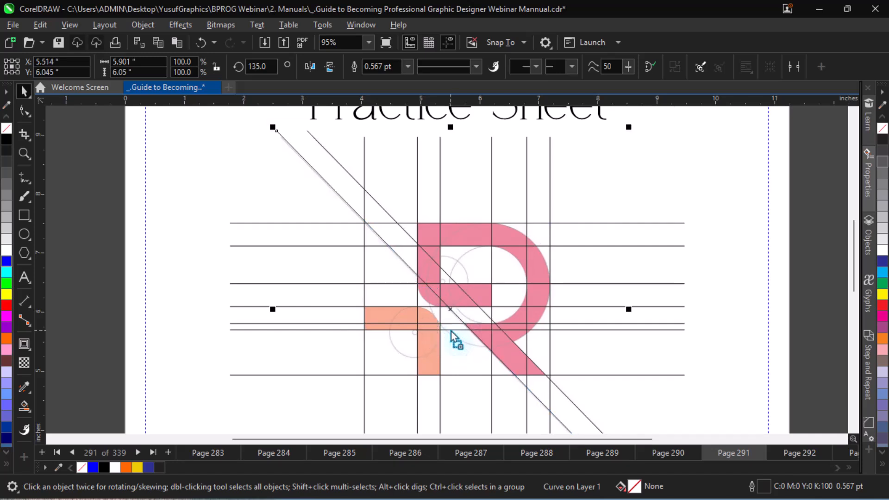
key(Down)
key(Down)
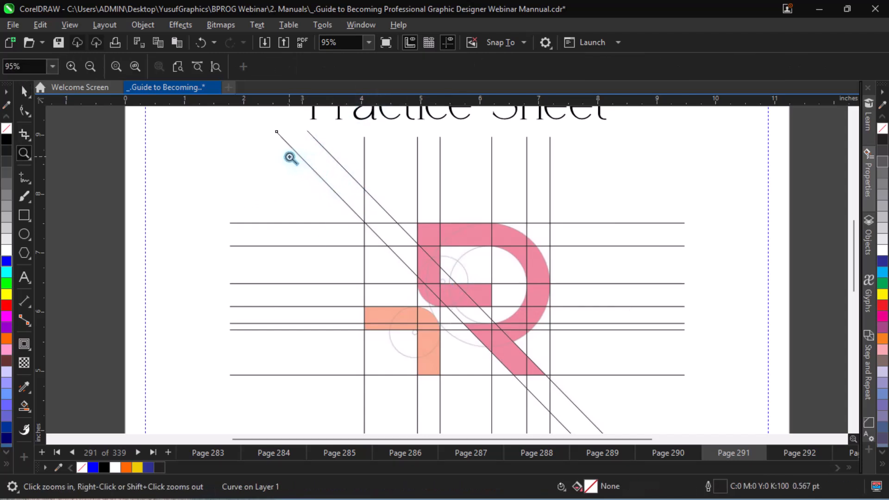
Reselect the left-hand diagonal line and nudge it down another 0.01 inches to cover its guide.
drag(301, 161, 433, 263)
key(space)
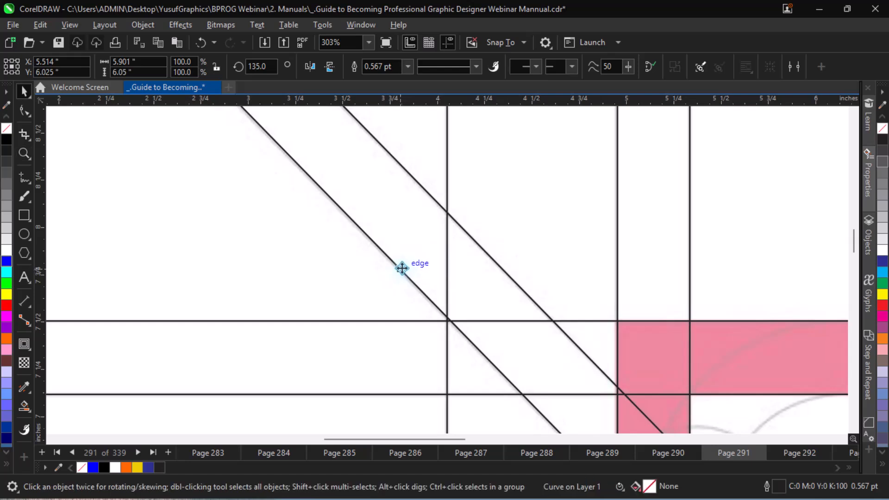
key(Escape)
click(401, 268)
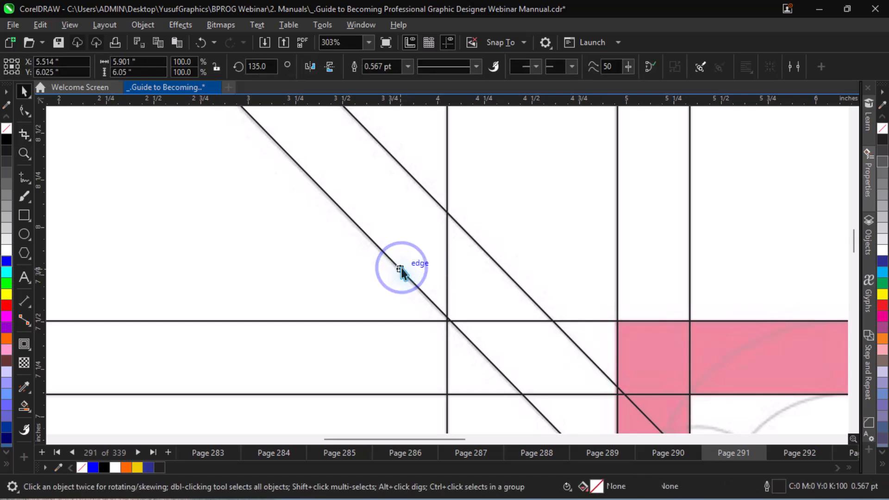
key(Escape)
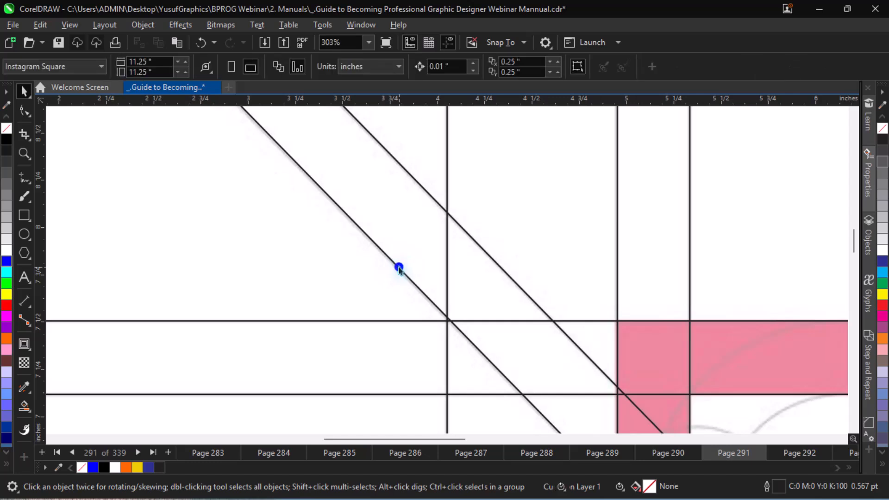
click(398, 268)
key(Down)
key(Down)
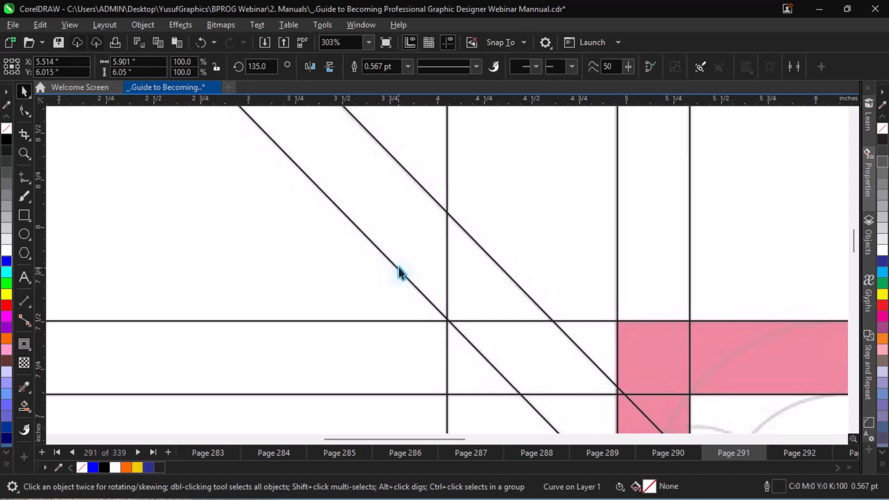
Select the right-hand diagonal line and nudge it slightly down to cover its reference guide.
click(494, 262)
click(494, 261)
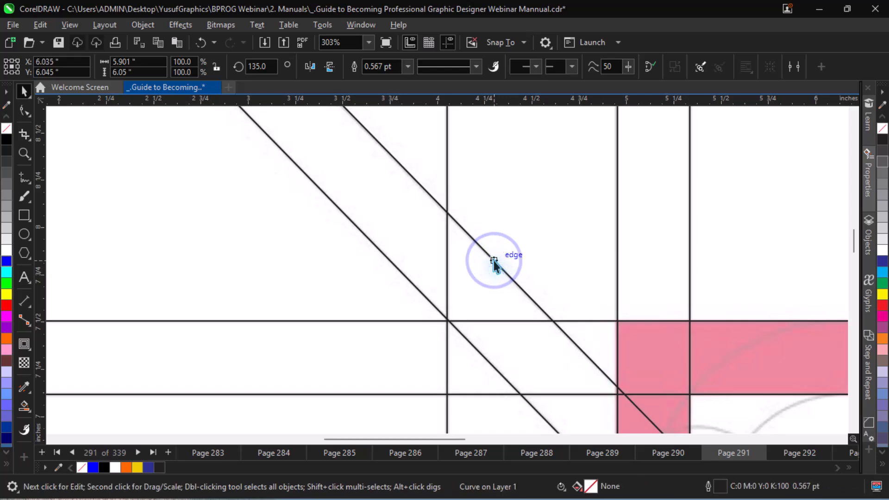
key(Down)
Draw a circle about 0.83 inches across over the orange shape's guide circle and nudge it slightly up into position.
key(F4)
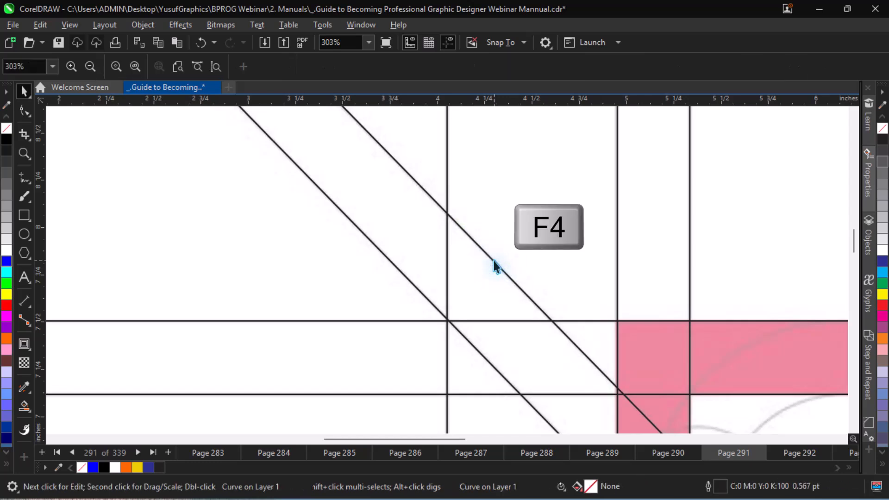
key(z)
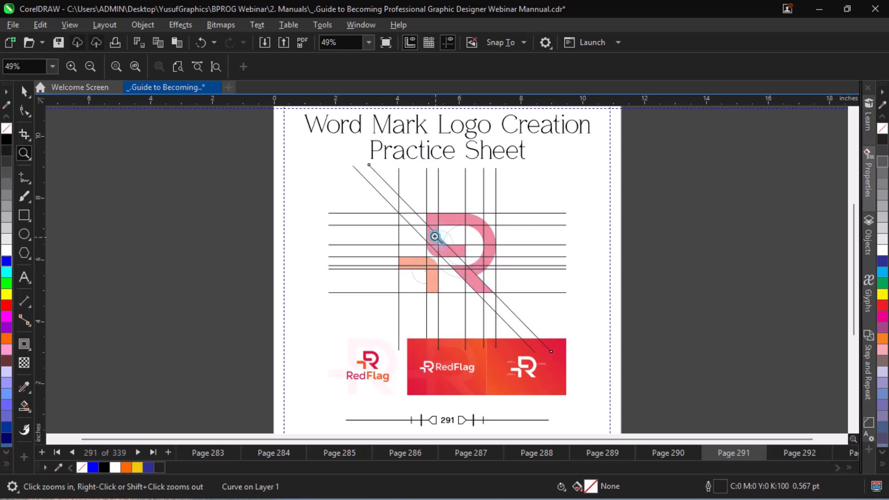
drag(415, 229, 506, 298)
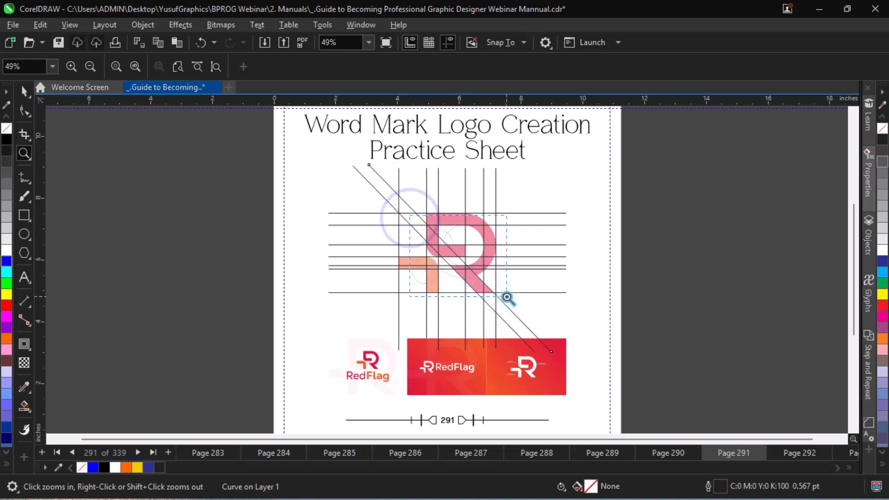
key(space)
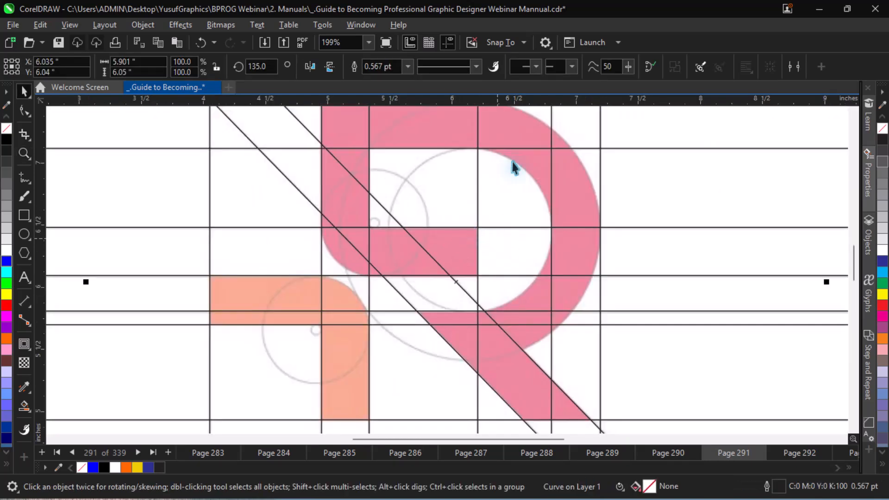
key(F7)
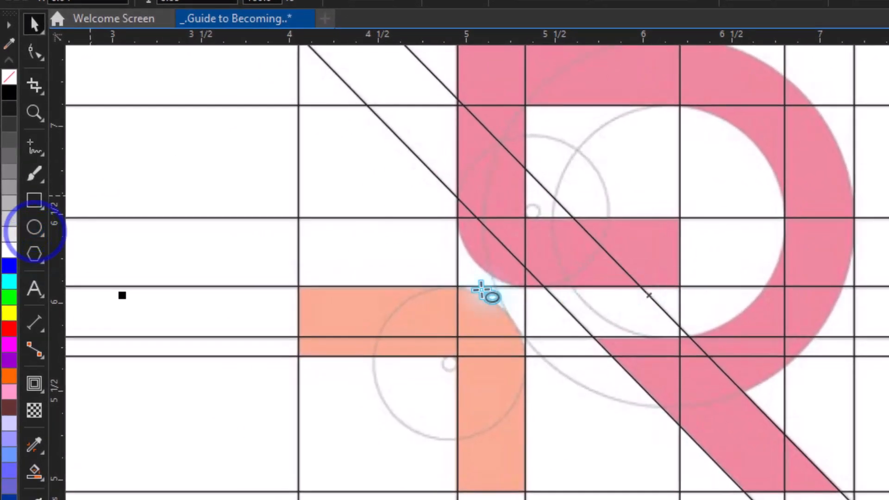
drag(378, 291, 521, 403)
key(Up)
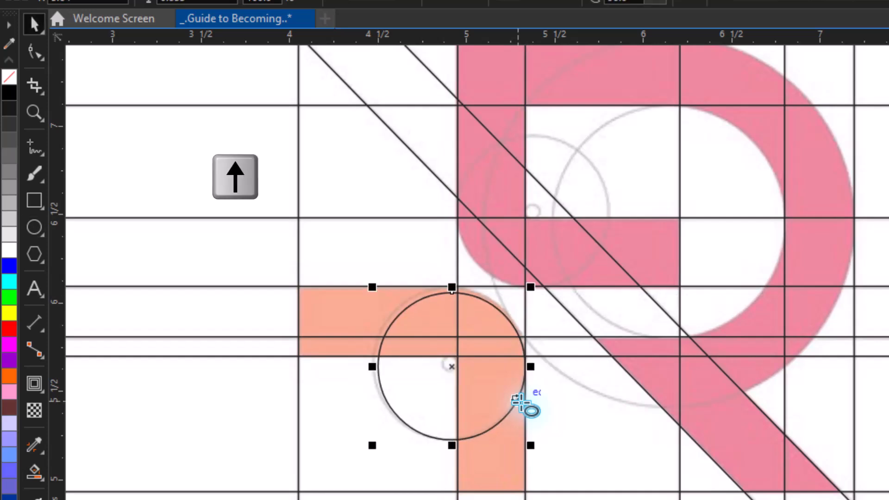
key(Up)
key(Up)
key(Up)
key(Down)
key(Down)
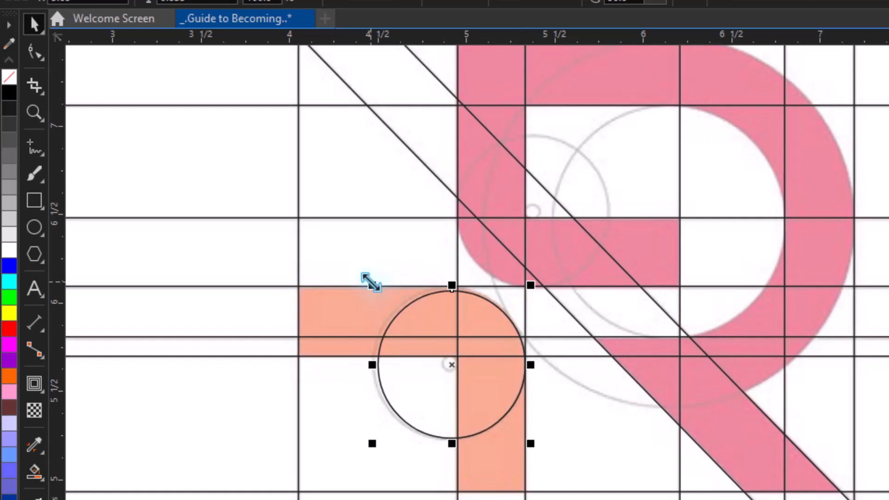
Enlarge the circle to about 0.86 inches across so it touches the horizontal and vertical lines bounding the orange shape's rounded corner.
click(371, 281)
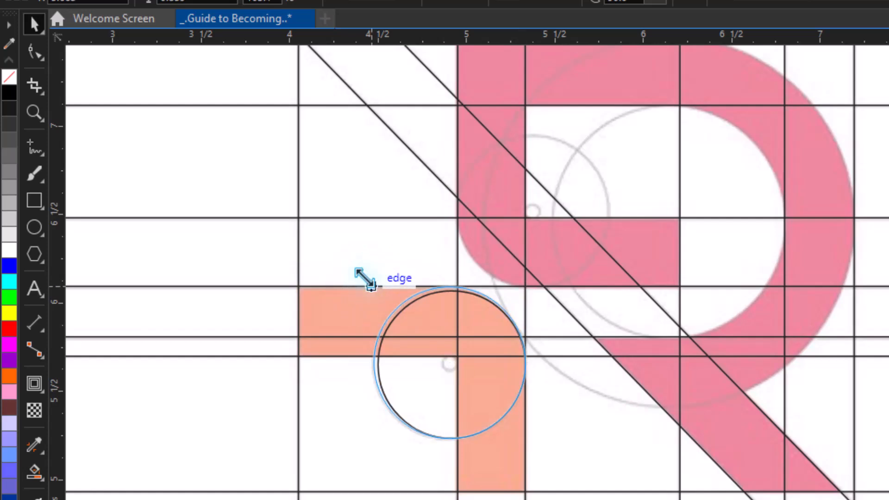
drag(366, 280, 365, 278)
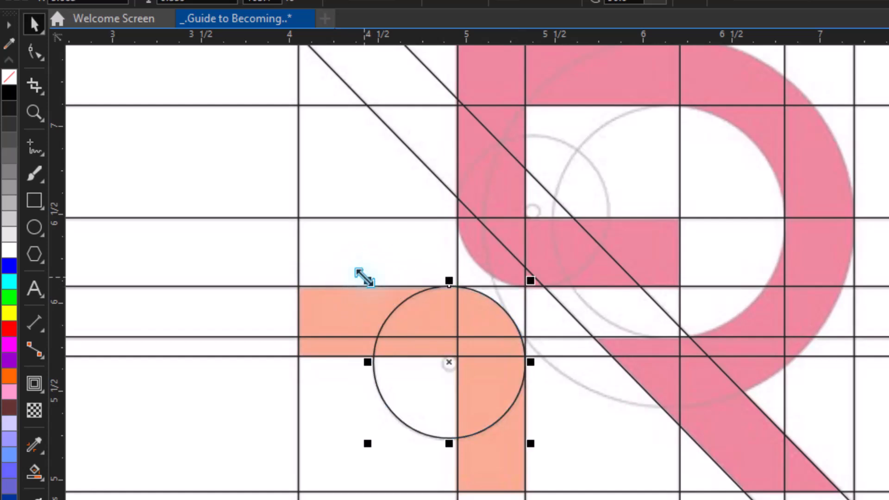
key(z)
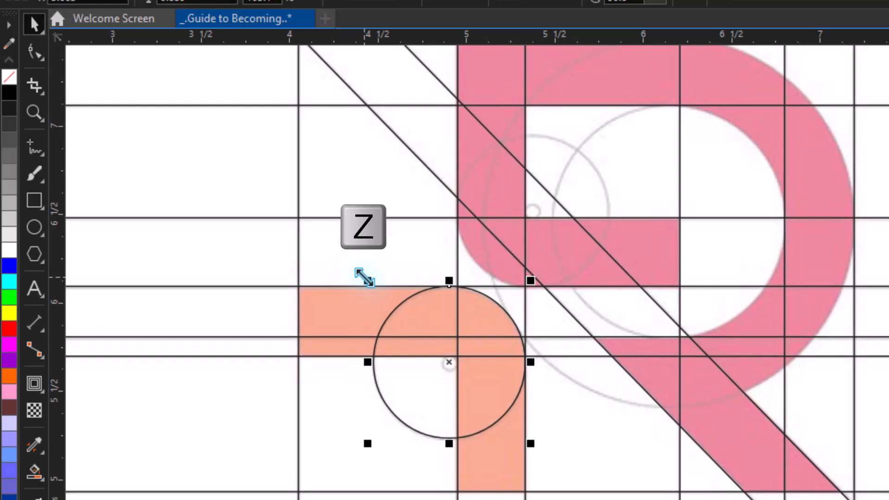
drag(414, 274, 540, 416)
key(space)
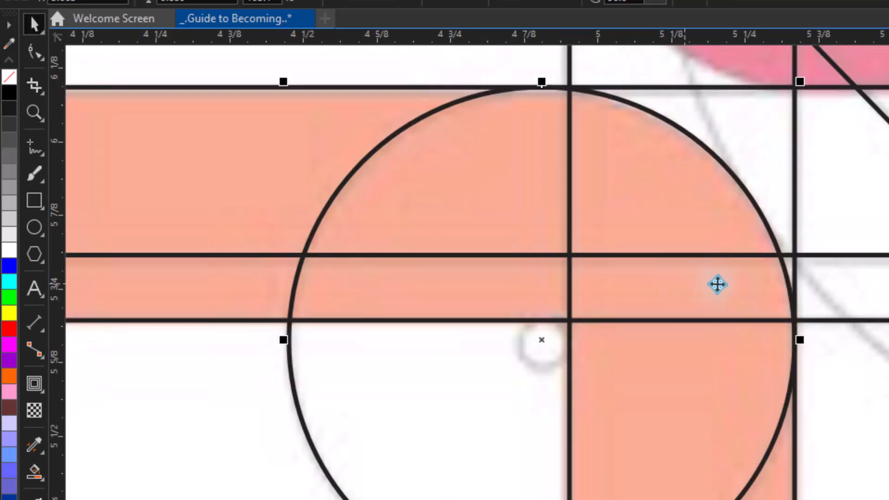
key(ctrl+minus)
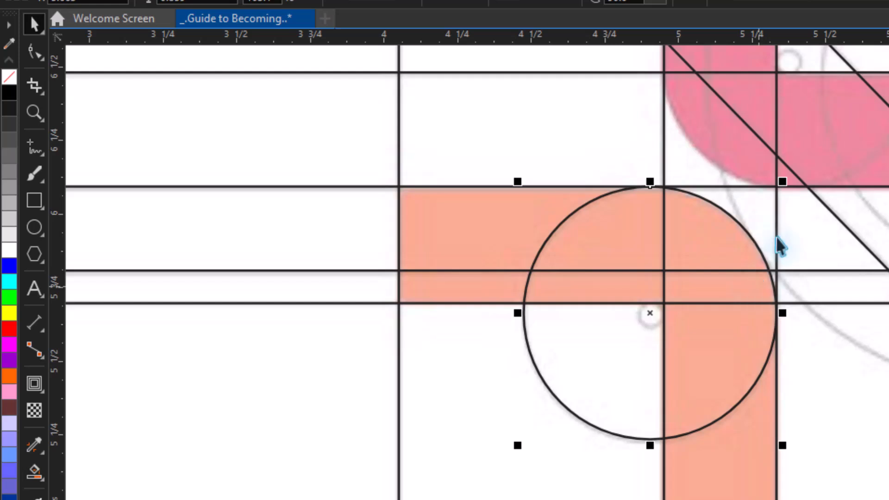
Add an inward contour from the circle down to the small centre guide circle, and break the contour apart.
click(32, 385)
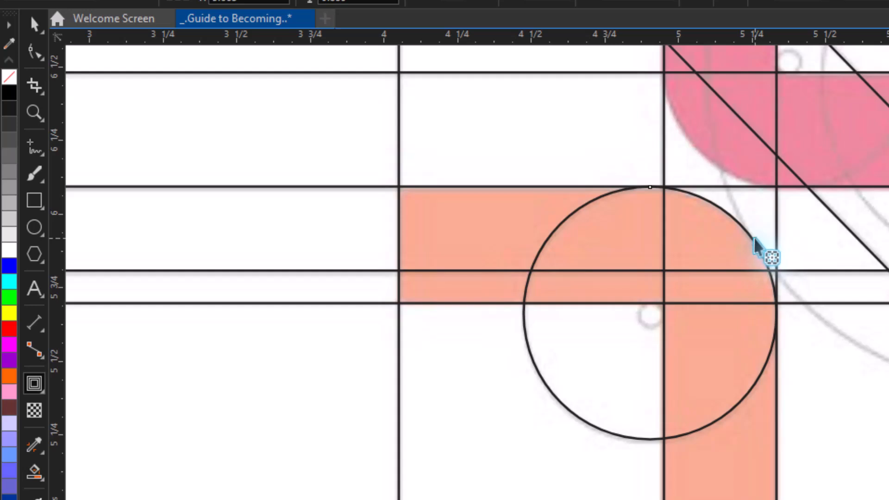
drag(756, 248, 661, 281)
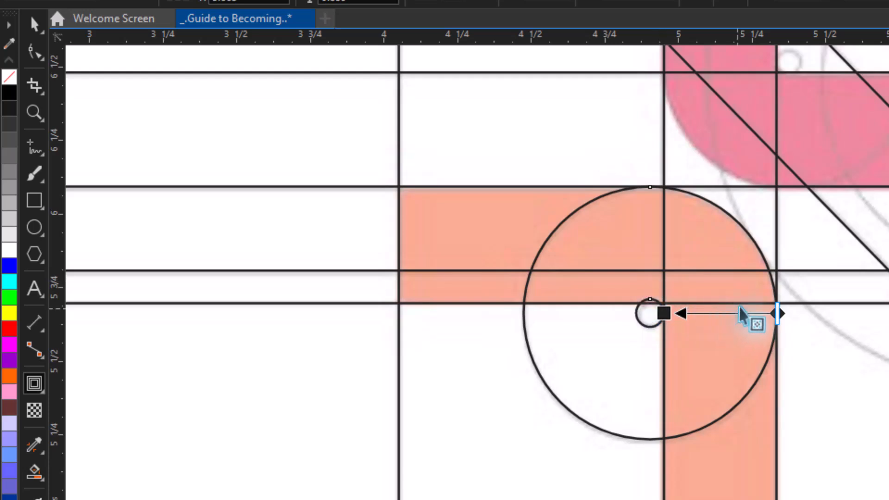
right_click(714, 335)
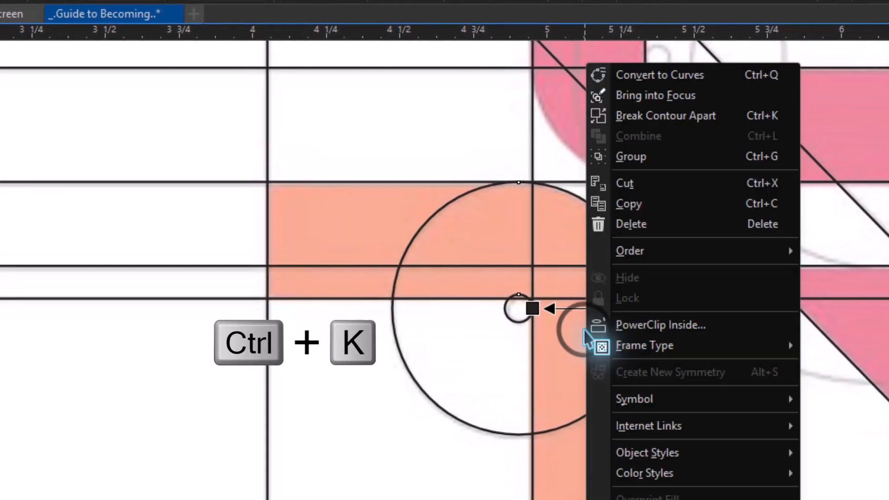
click(700, 116)
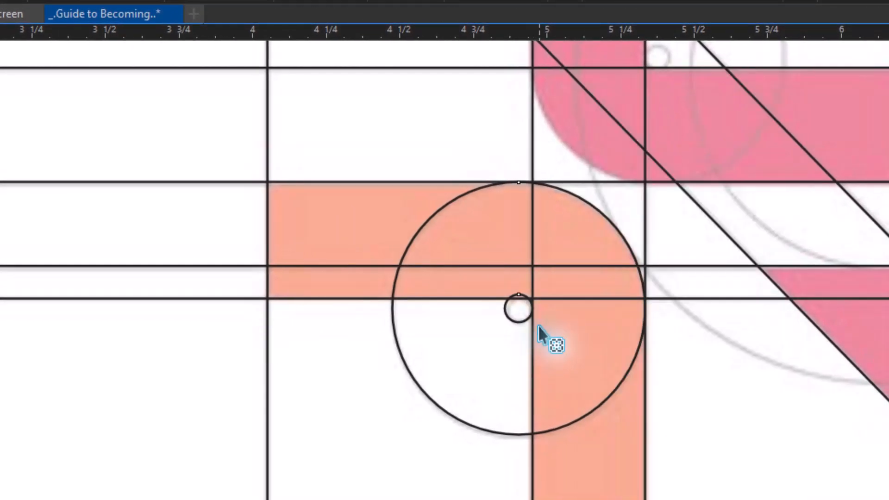
Scale the small inner circle down slightly about its centre to match the reference centre circle.
key(ctrl+equal)
key(ctrl+equal)
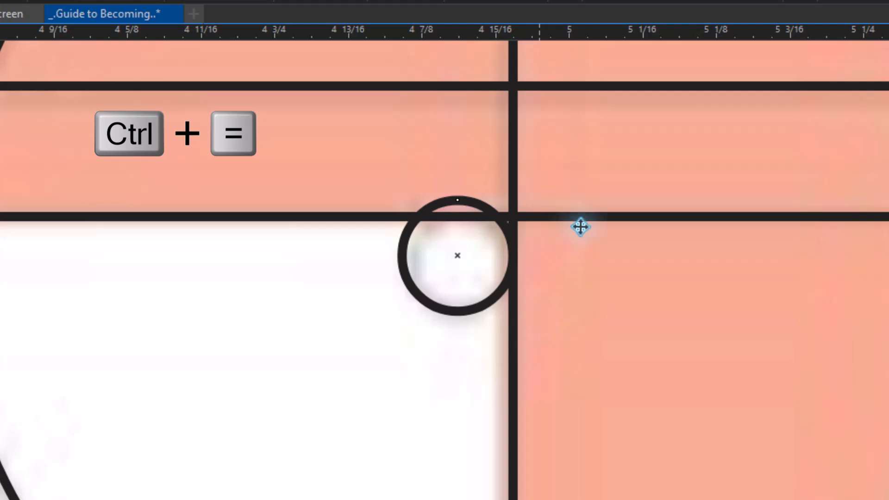
click(492, 216)
key(shift)
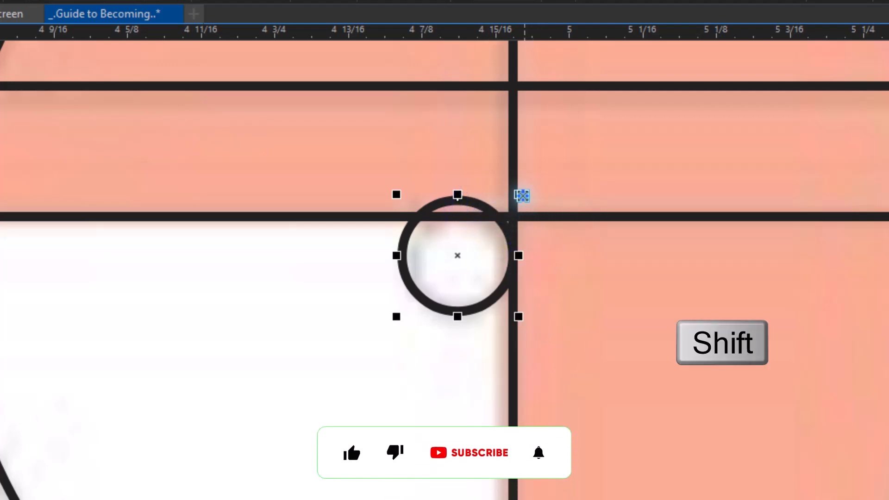
mouse_move(522, 196)
mouse_down()
mouse_move(504, 190)
mouse_move(522, 180)
mouse_up()
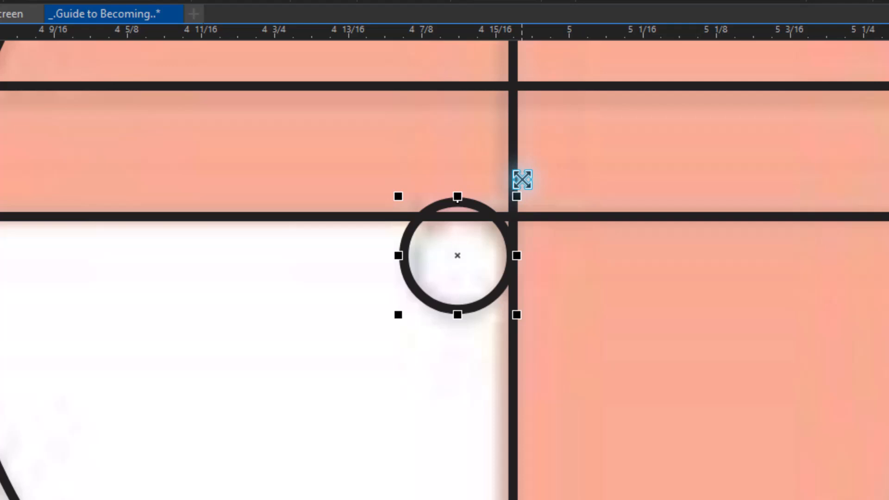
Shrink the small inner circle to about 0.076 inches across and nudge it down just below the horizontal line.
drag(398, 196, 408, 203)
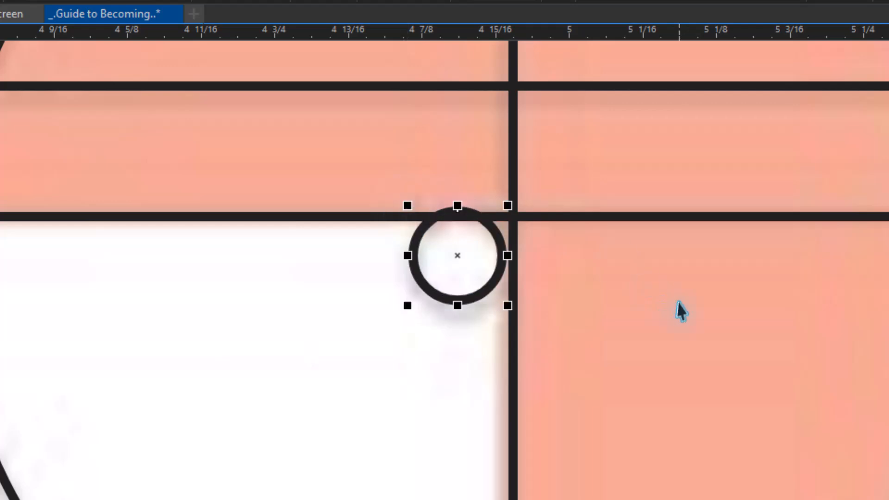
key(Down)
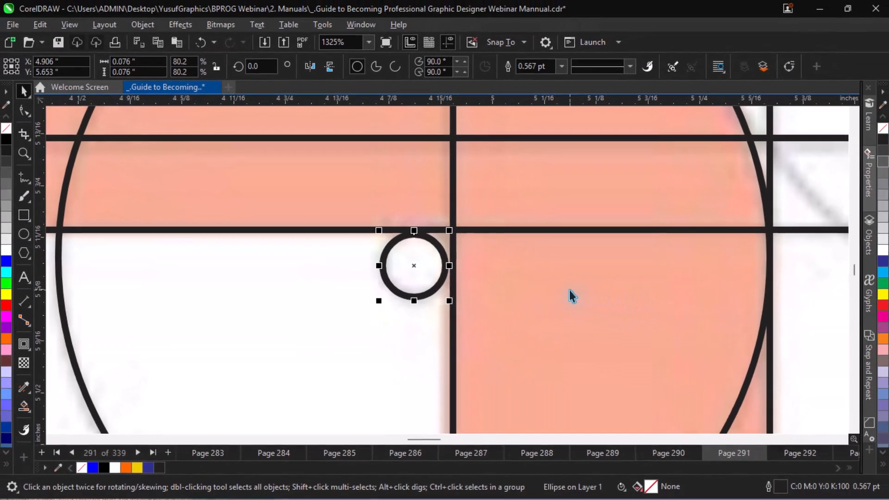
key(Page_Down)
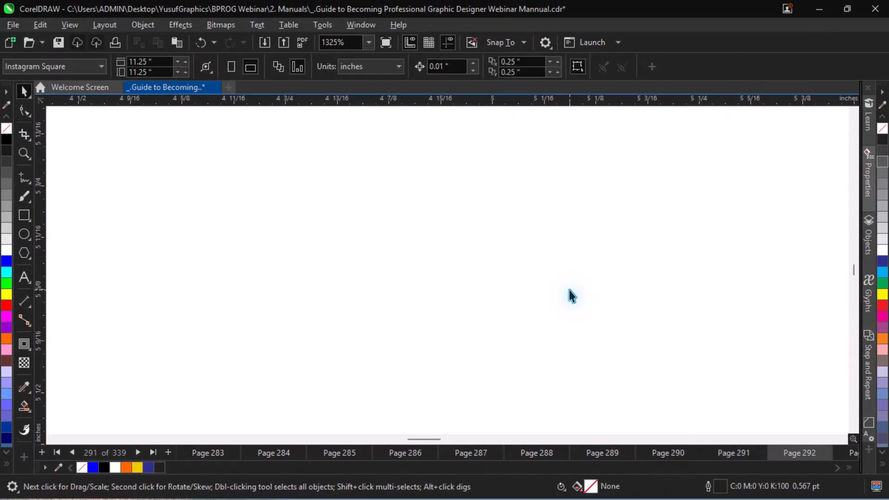
key(shift+F4)
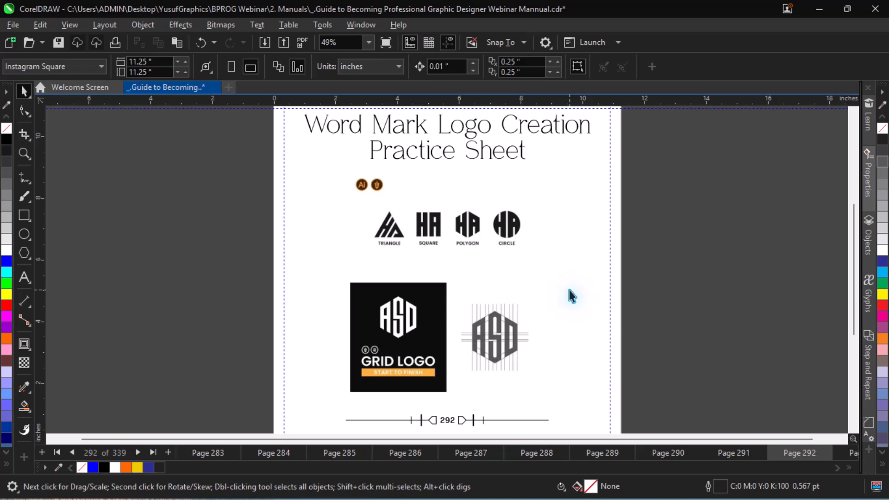
key(Page_Up)
Position the small inner circle beside the vertical line and enlarge it to about 0.081 inches so it touches both bounding lines.
key(z)
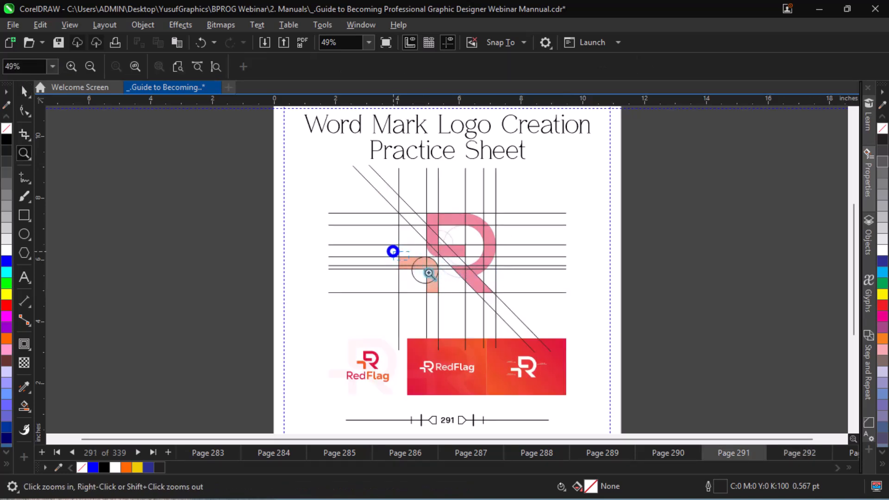
click(429, 274)
key(space)
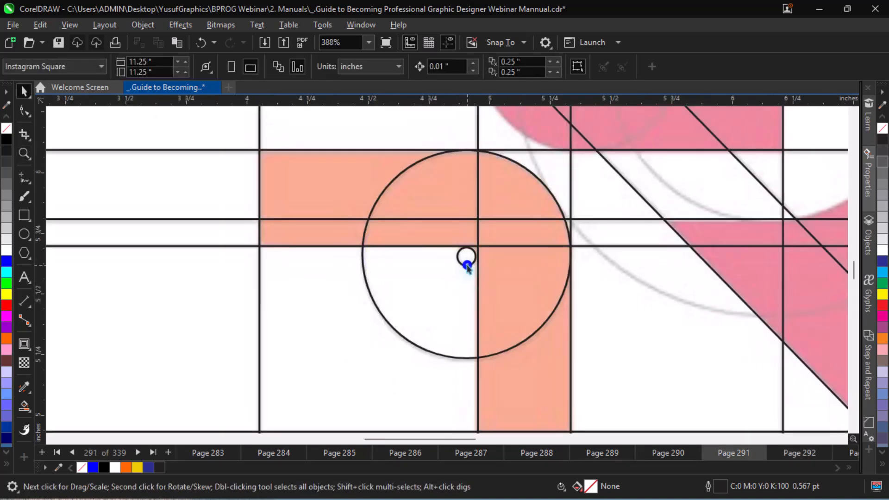
click(468, 266)
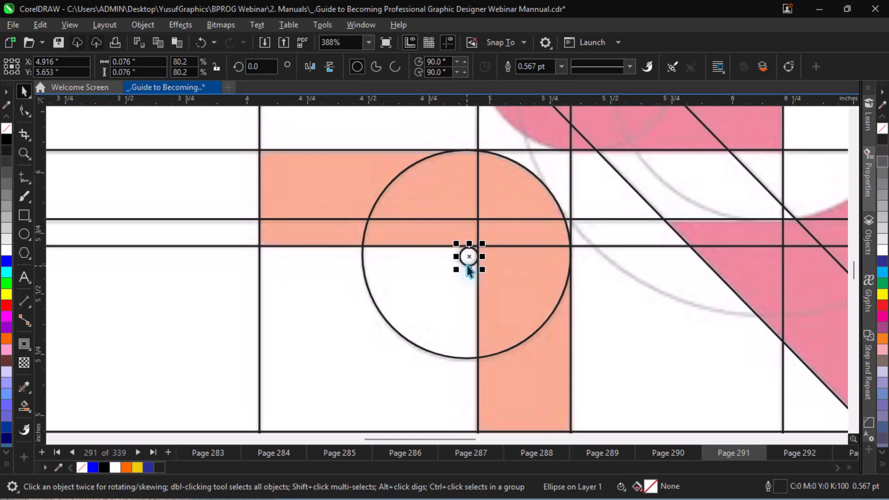
key(Right)
key(ctrl+equal)
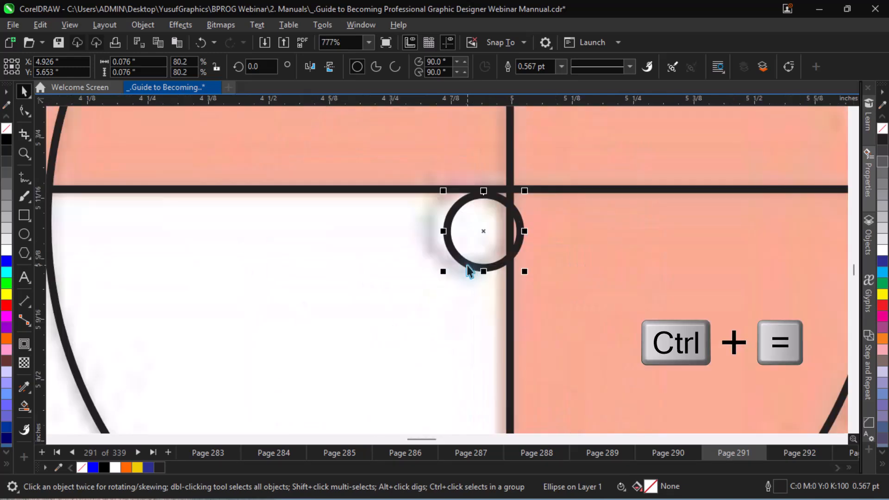
drag(484, 233, 461, 234)
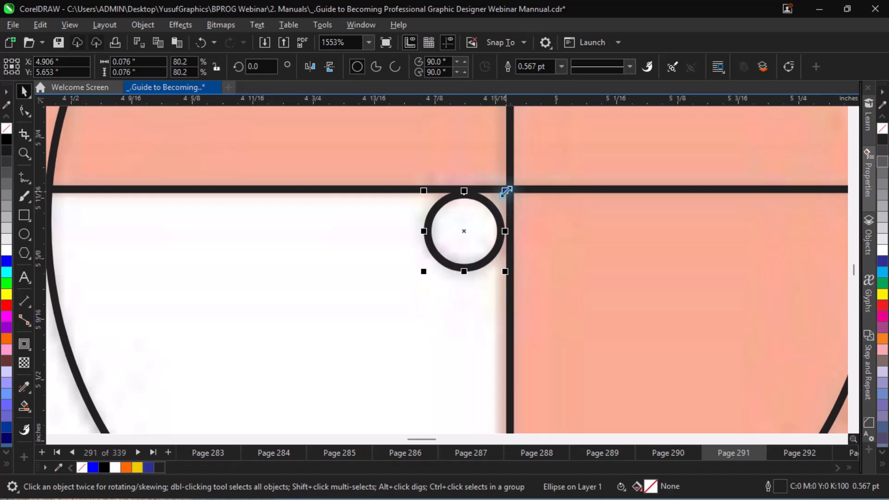
drag(506, 191, 516, 185)
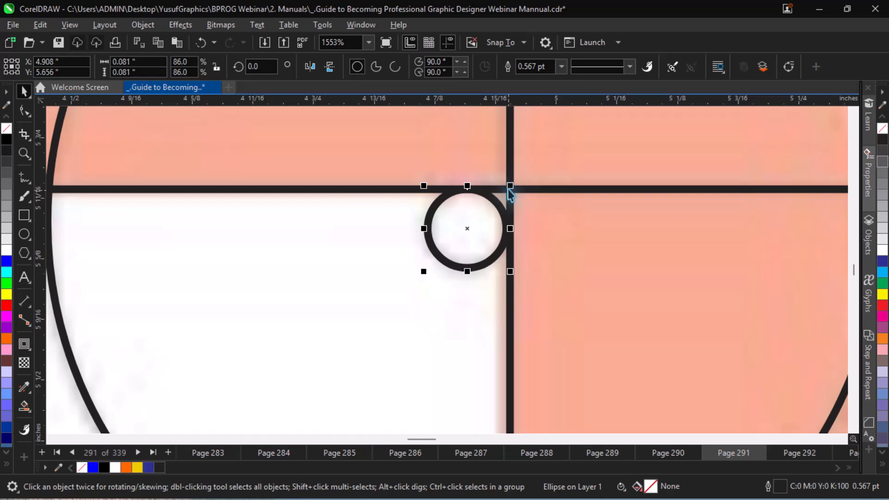
drag(512, 186, 512, 185)
Copy the orange shape's large and small circles together onto the matching guide circles at the R's rounded lower-left corner.
key(F4)
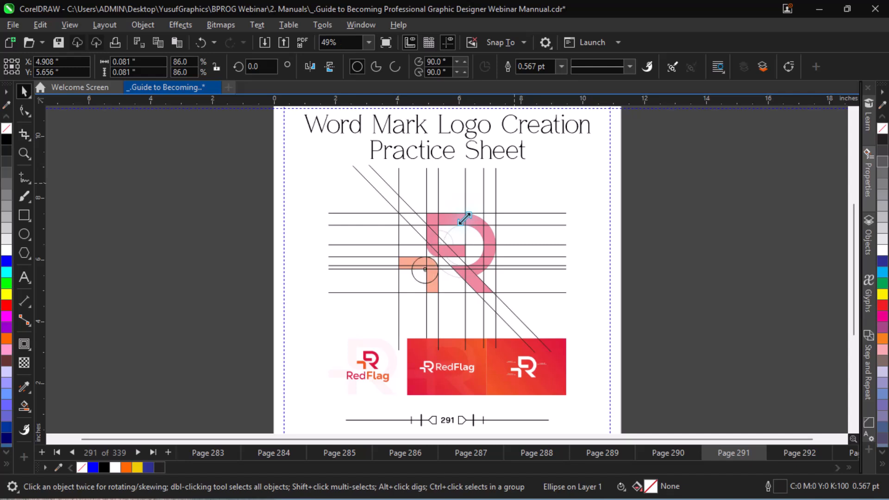
key(z)
drag(393, 208, 520, 302)
key(space)
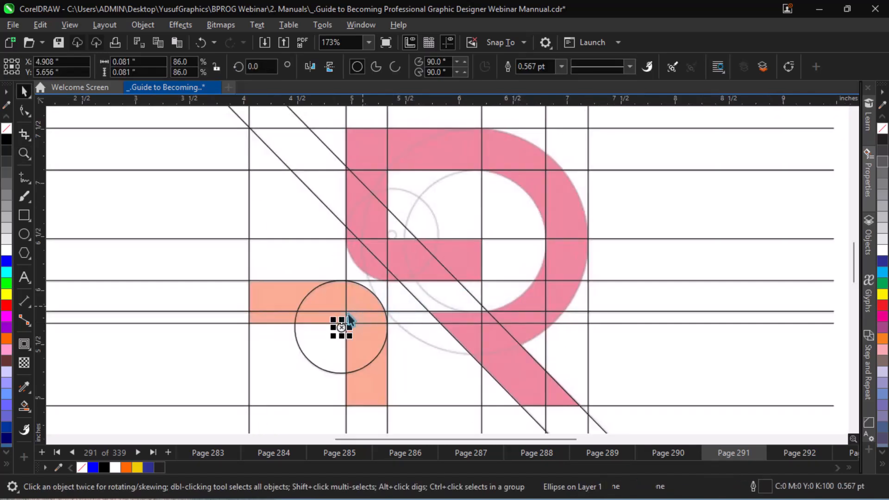
shift+click(312, 349)
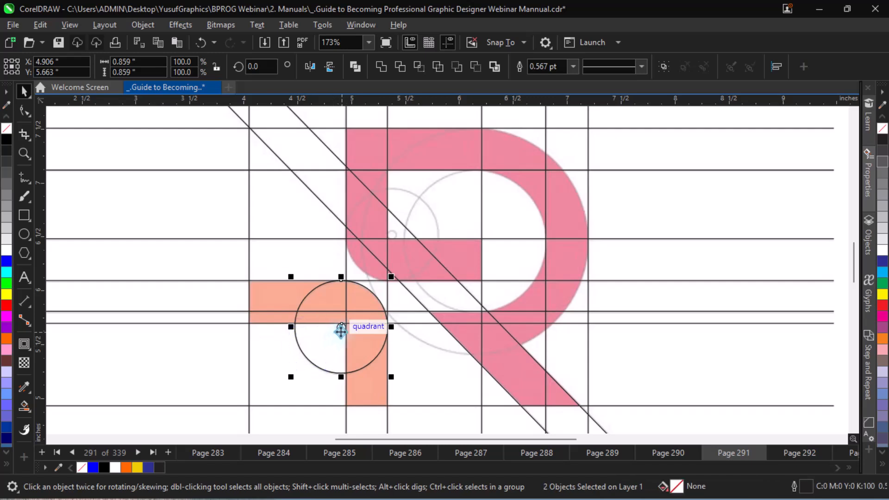
drag(340, 330, 391, 238)
Nudge the copied circle pair down and right until the outer circle meets the lines bounding the R's rounded corner.
key(z)
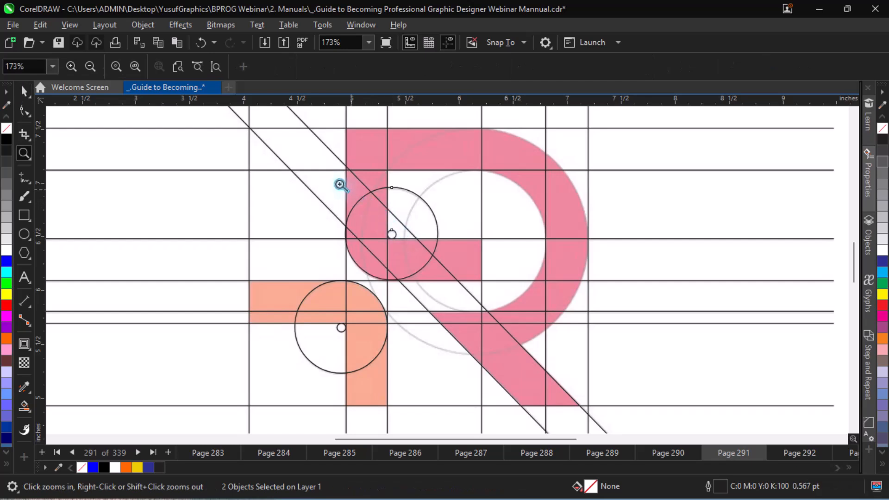
drag(327, 180, 477, 302)
key(Down)
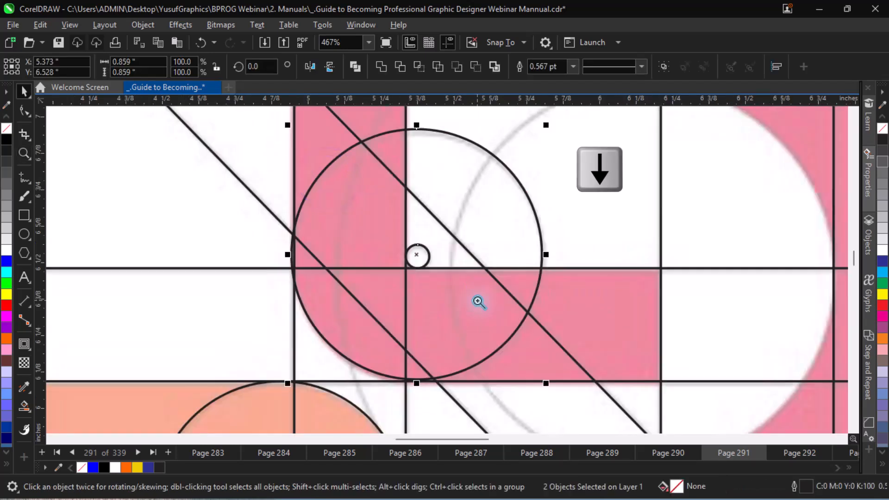
key(Down)
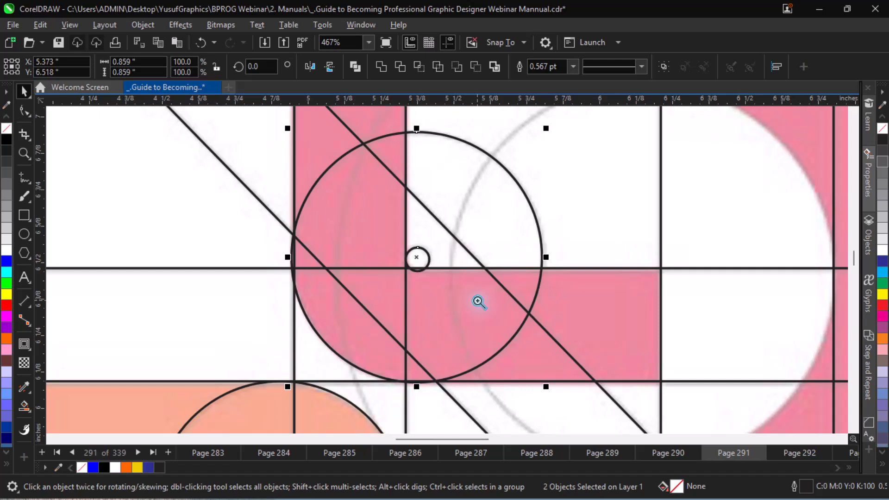
key(Up)
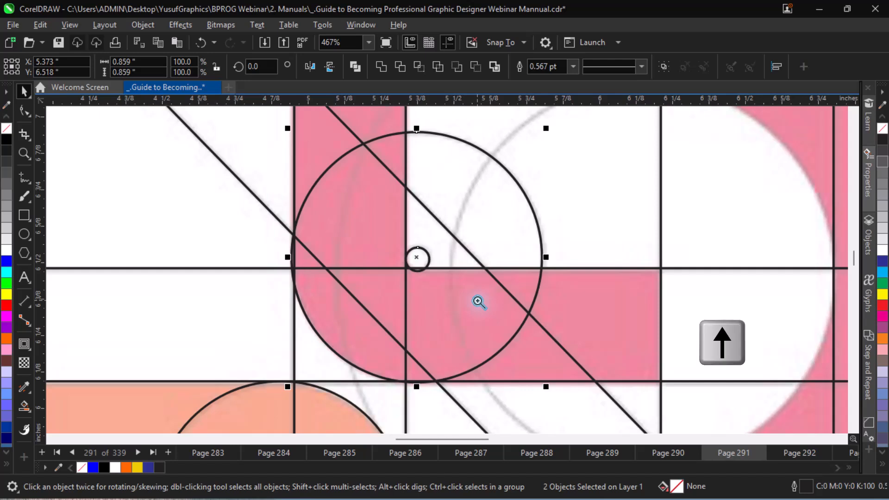
key(Right)
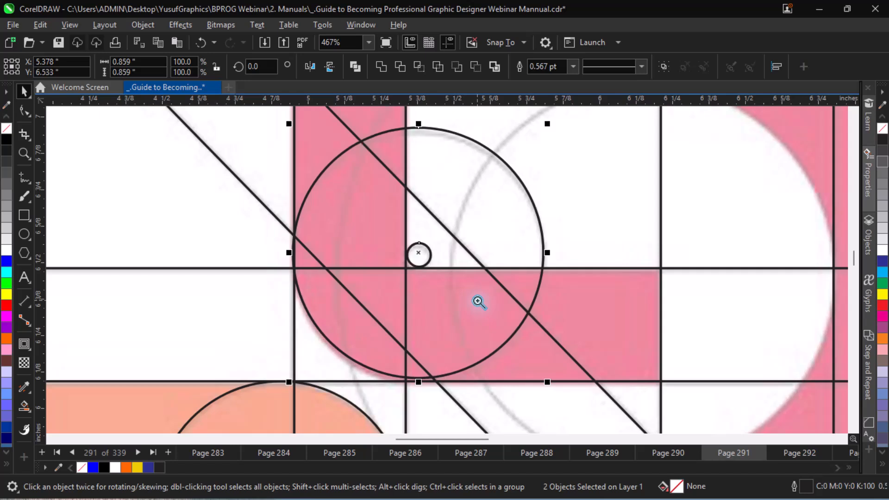
key(Down)
key(Down)
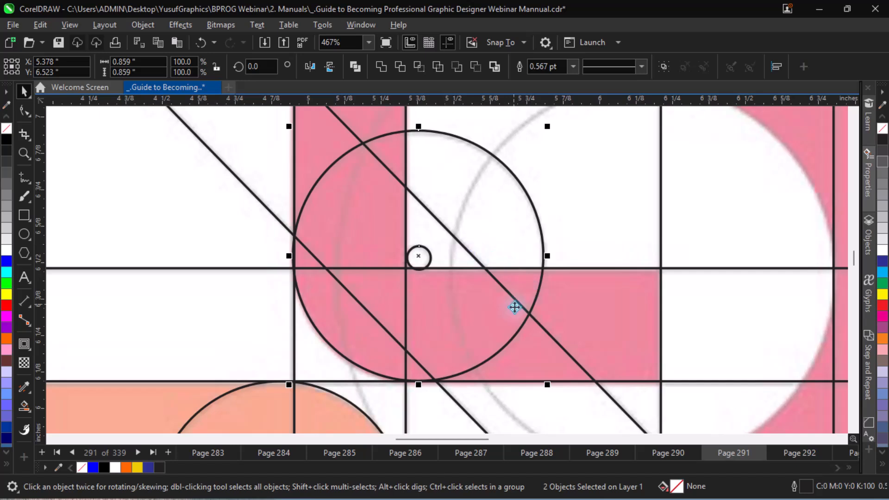
Duplicate the R corner's large circle, enlarge the copy to about 2.01 inches across and move it over the R bowl's outer guide circle.
key(F4)
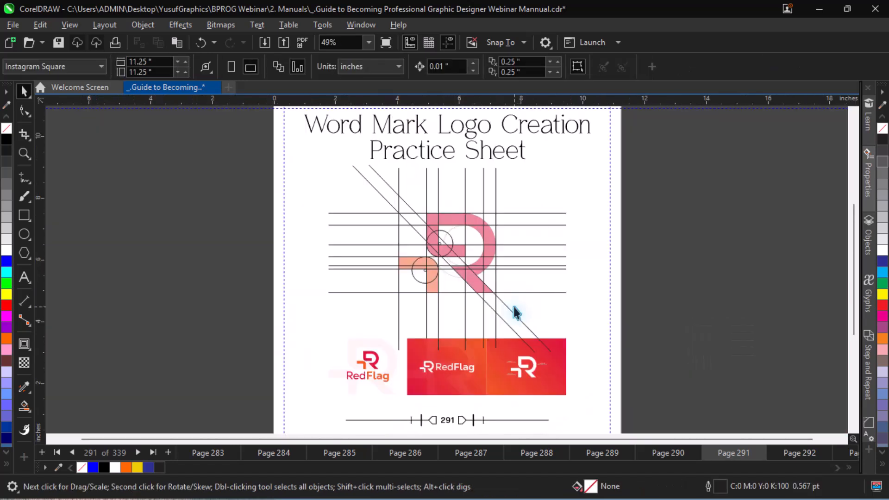
key(z)
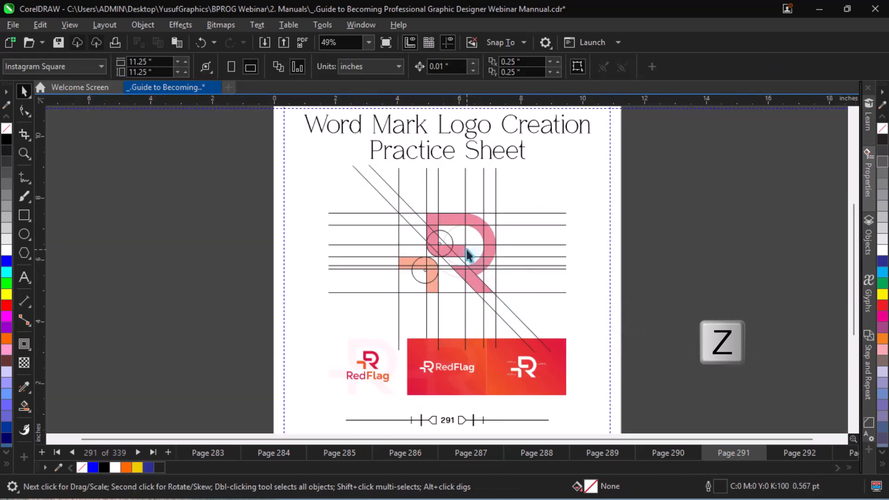
click(398, 201)
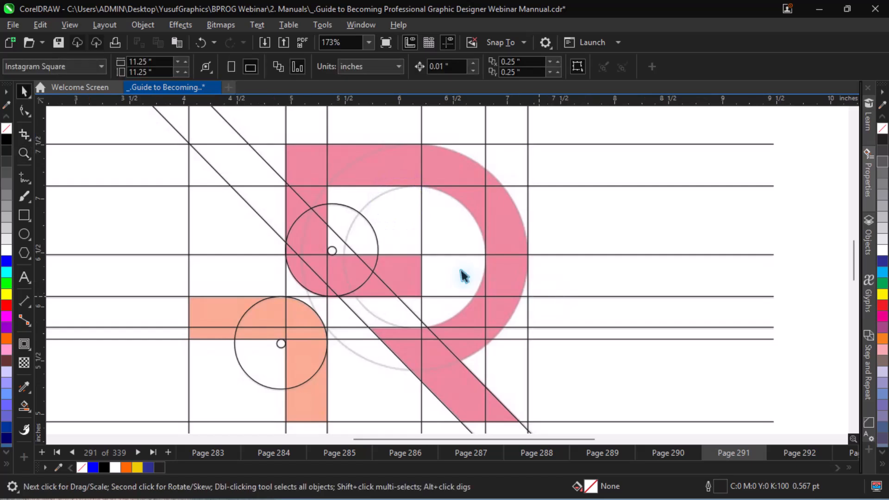
click(374, 242)
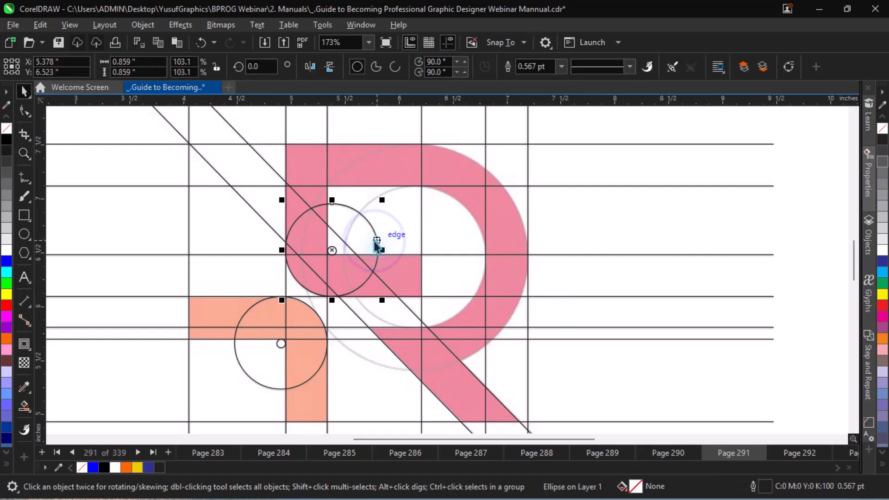
drag(373, 240, 502, 311)
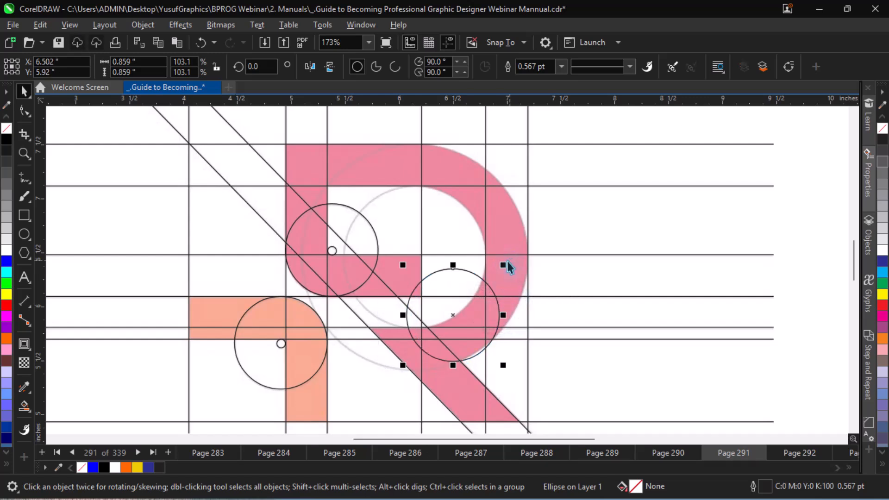
drag(508, 263, 652, 141)
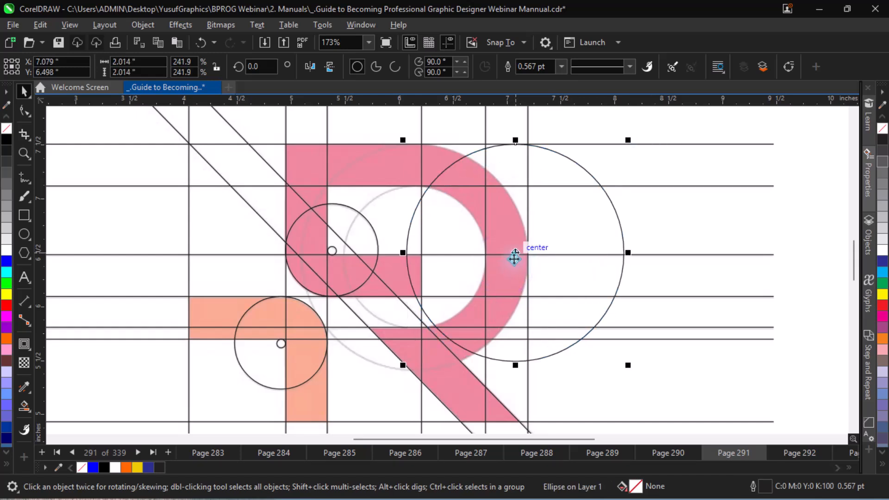
drag(514, 255, 418, 257)
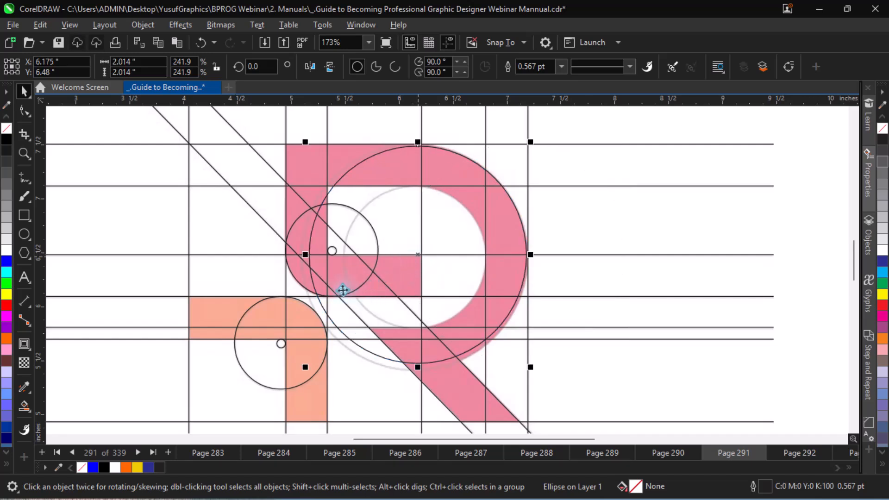
Enlarge the bowl circle to about 2.1 inches across so it follows the R's outer curve and touches the top line.
drag(308, 369, 266, 379)
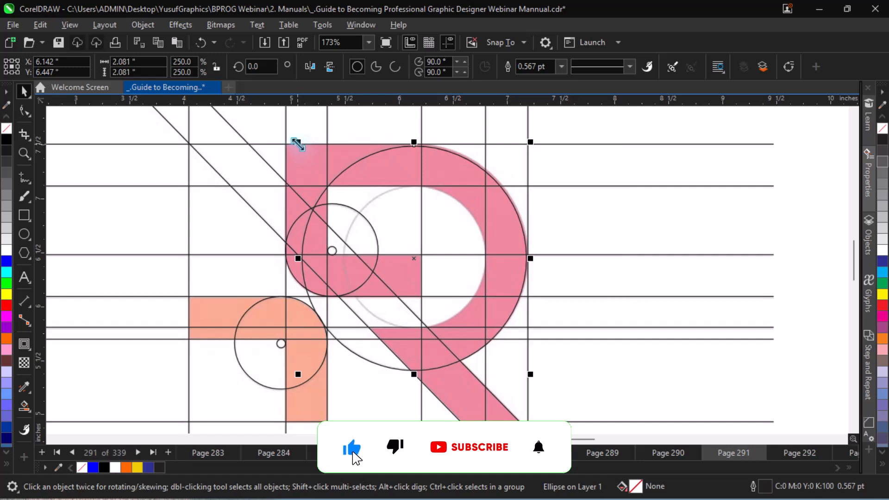
drag(297, 144, 292, 141)
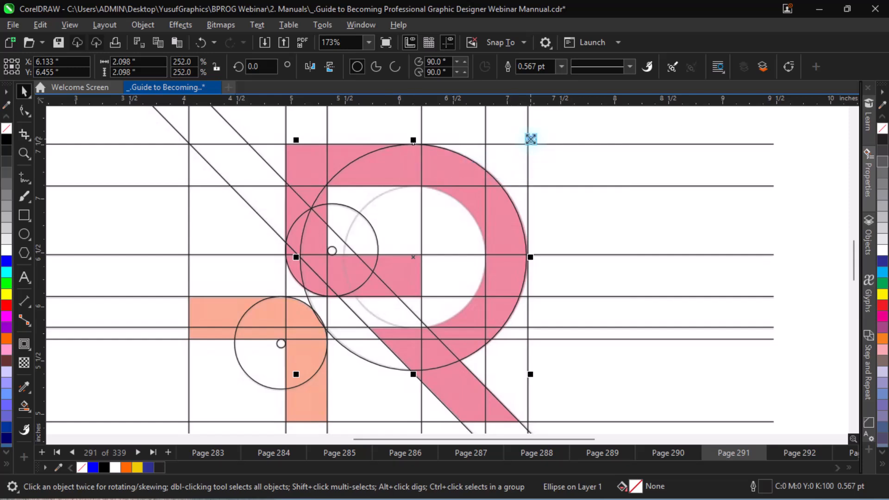
drag(530, 139, 506, 134)
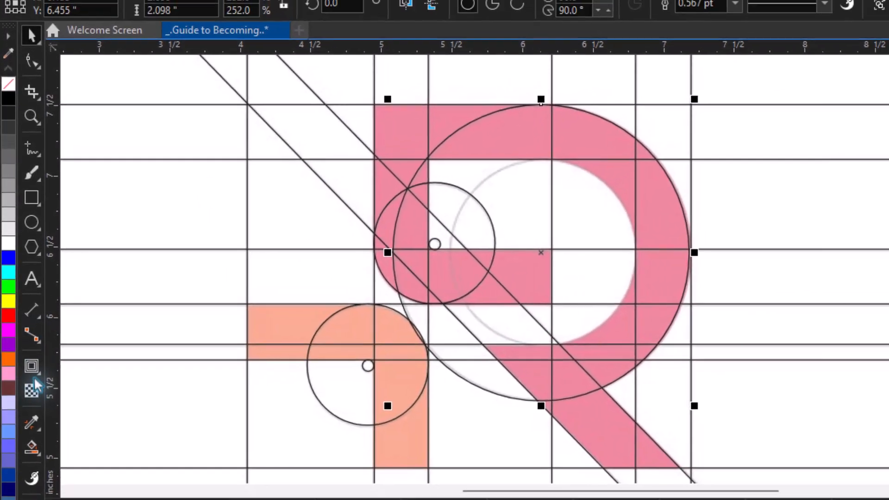
Add a one-step inward contour of 0.388 inches from the bowl circle to the R's inner guide circle.
click(32, 366)
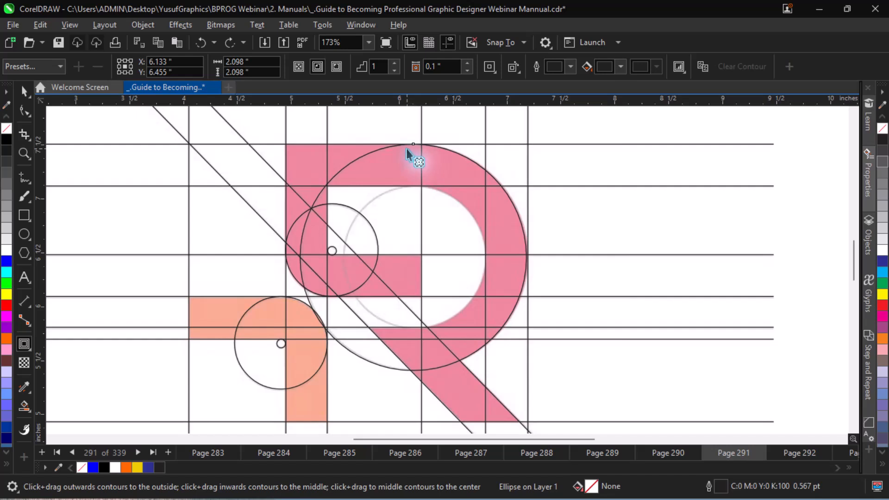
drag(406, 146, 414, 187)
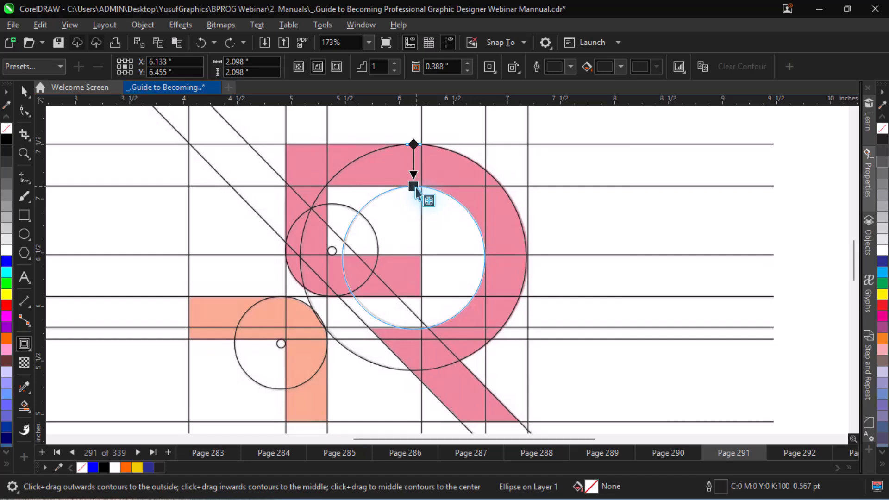
drag(416, 189, 415, 189)
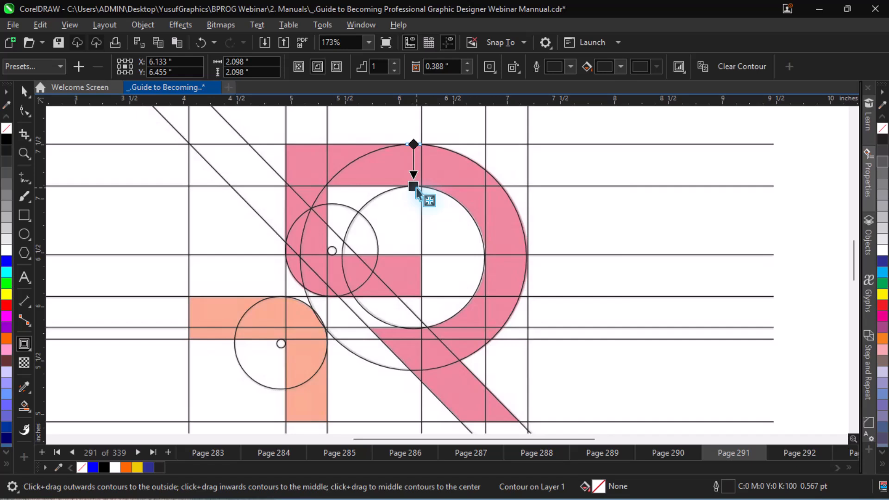
click(24, 91)
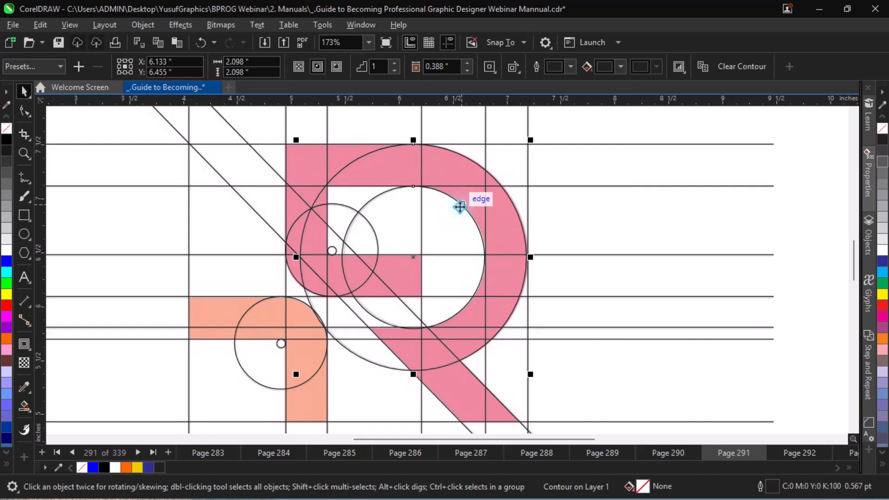
Unlock the reference image behind the traced grid and place a copy of it beside the page, to the left.
scroll(460, 207, down, 2)
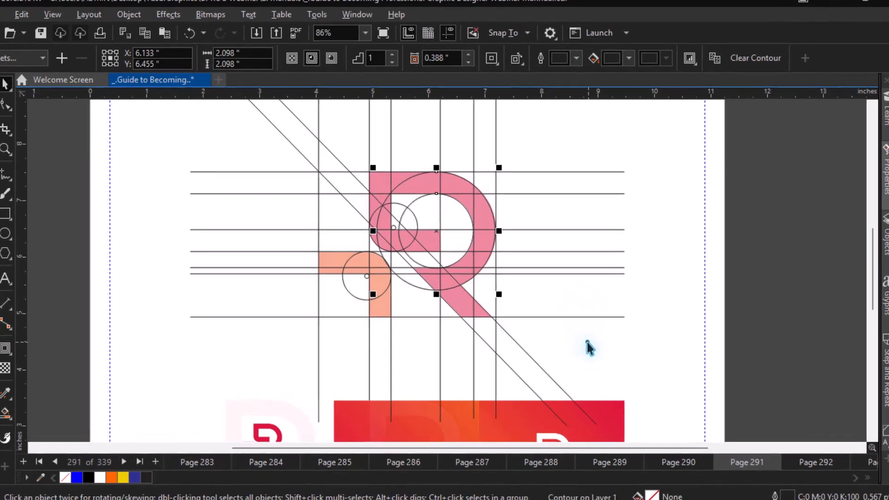
right_click(583, 339)
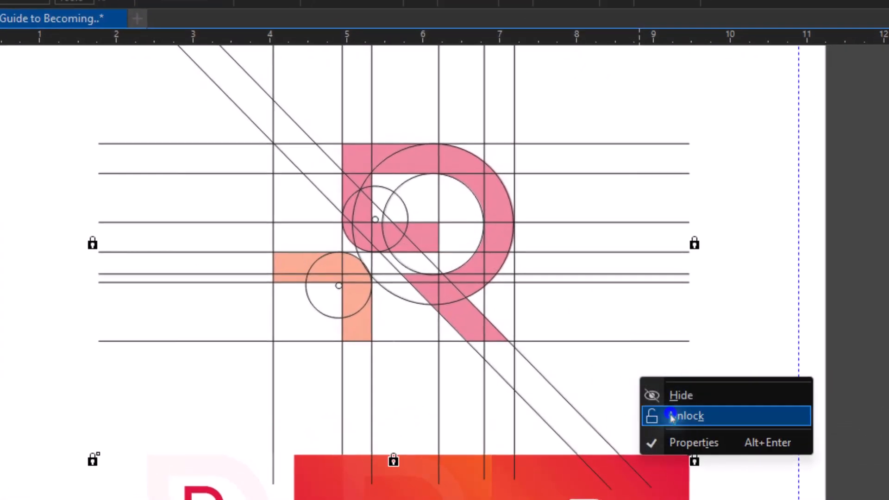
click(671, 413)
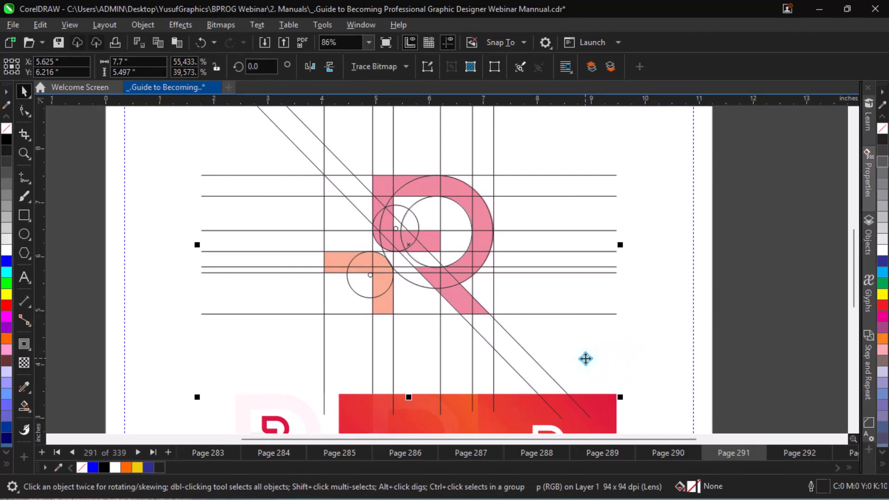
drag(585, 357, 126, 372)
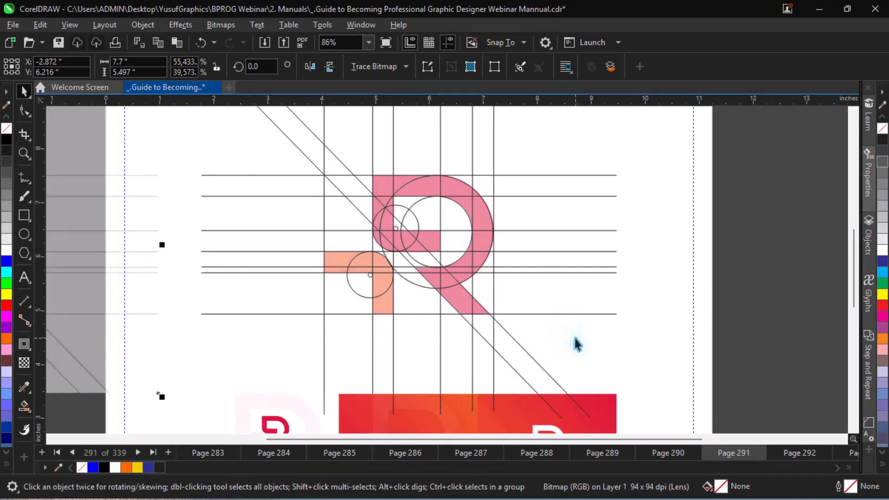
Remove the transparency from the reference image copy beside the page.
key(ctrl+minus)
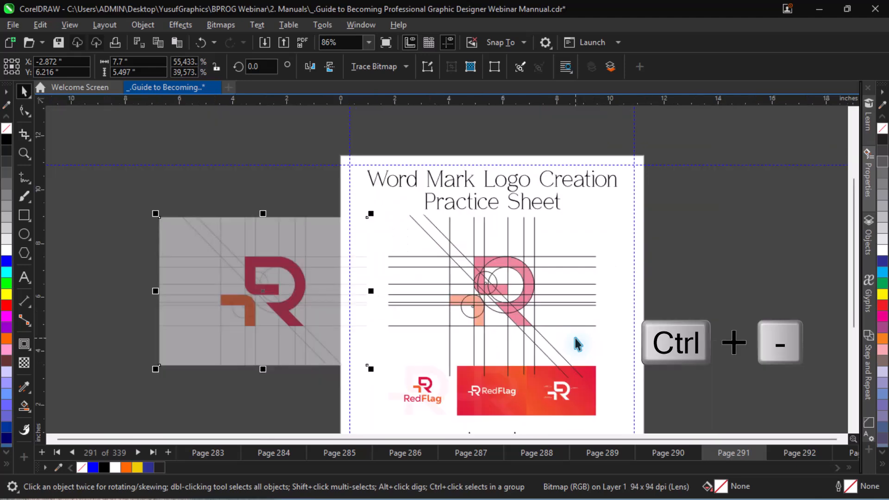
click(304, 301)
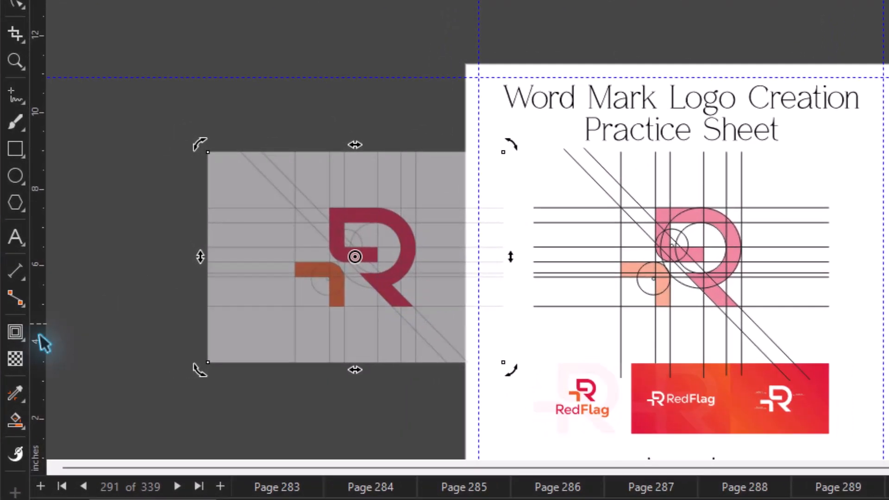
click(15, 359)
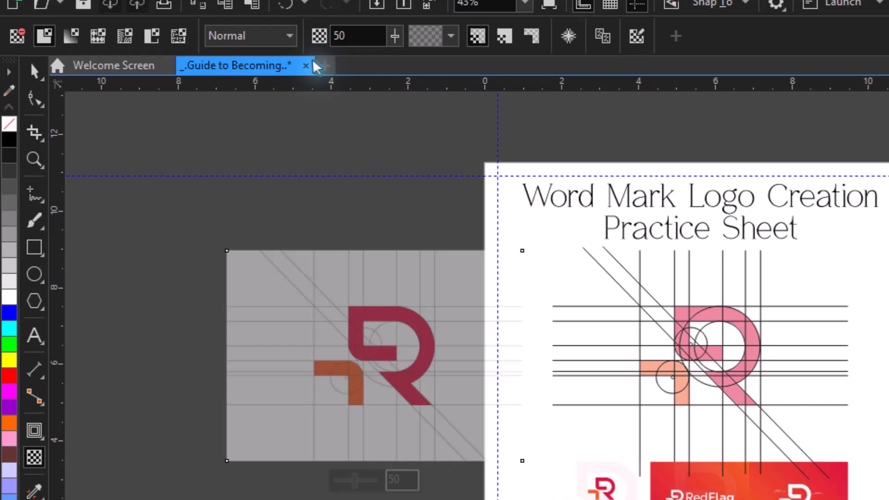
click(295, 37)
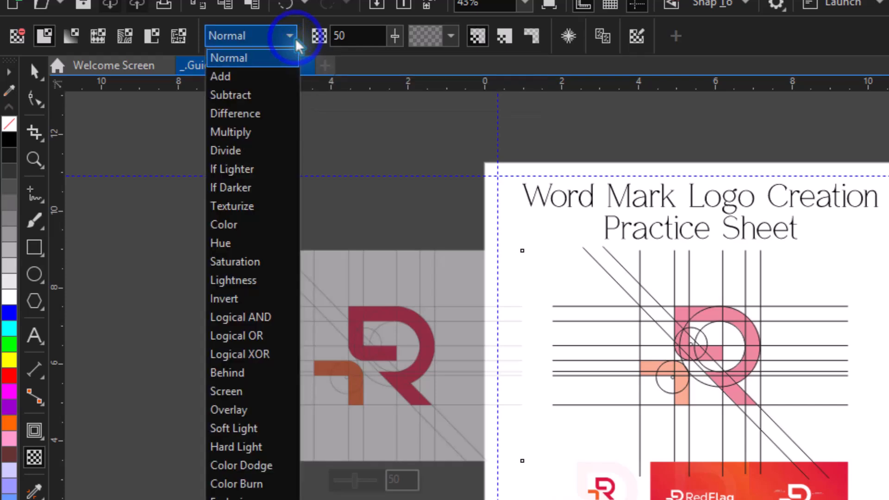
click(22, 38)
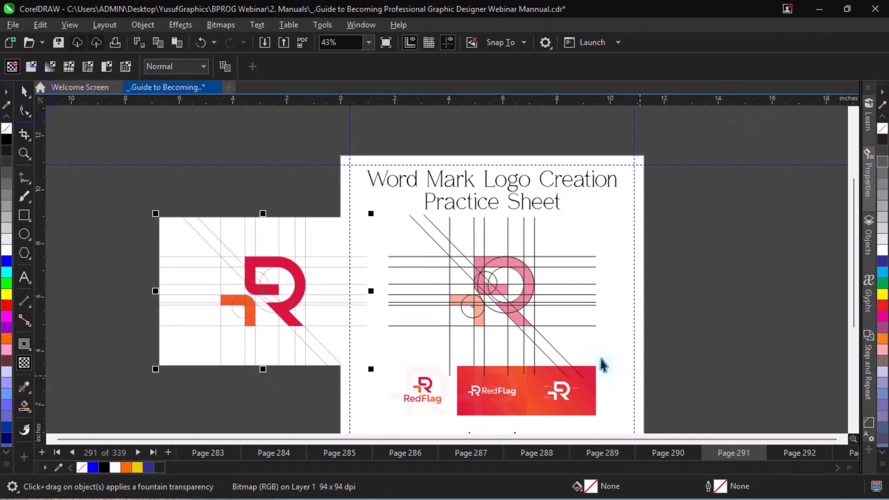
key(space)
Move the faded original reference image from under the traced grid to the right of the page.
click(585, 343)
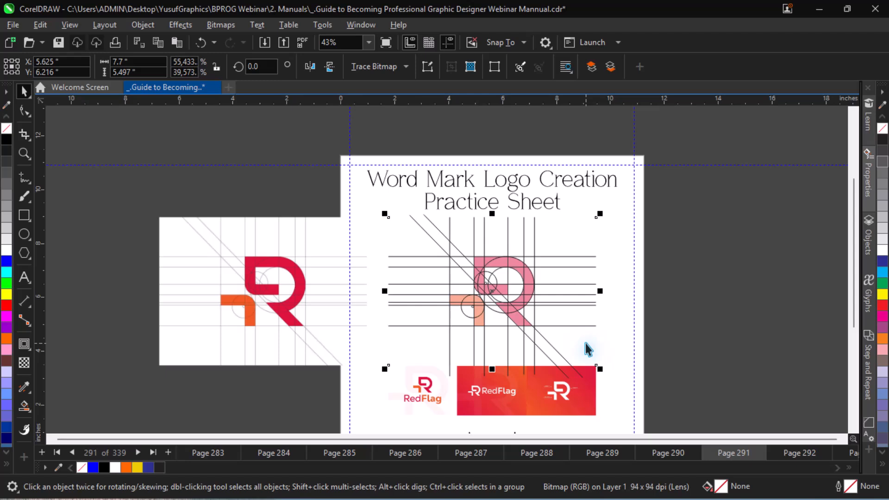
drag(585, 343, 779, 333)
drag(719, 314, 764, 318)
key(z)
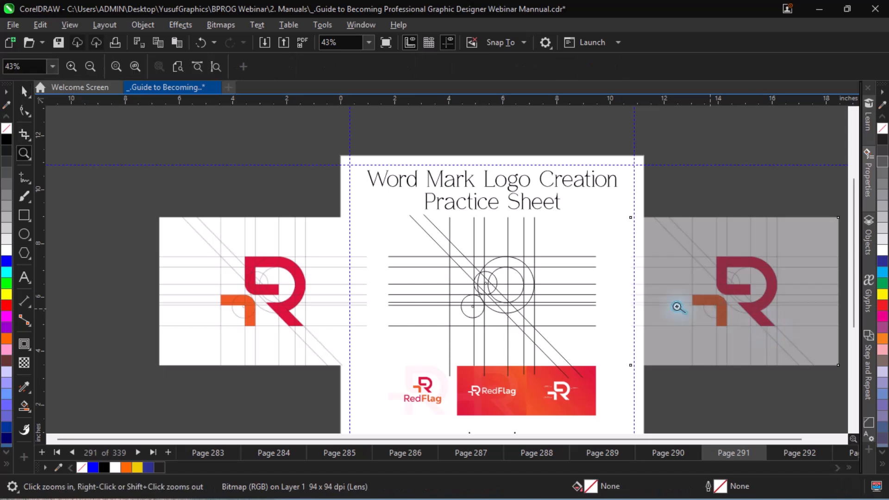
drag(181, 209, 563, 356)
key(space)
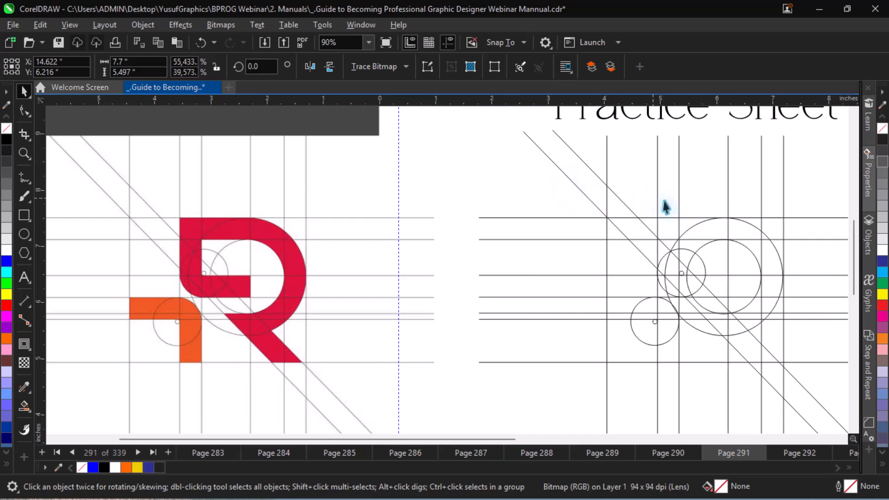
click(681, 273)
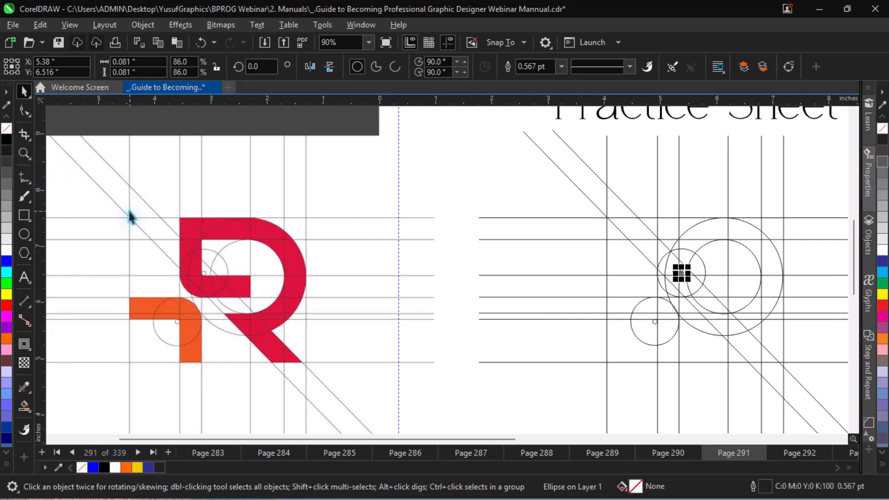
Undo moving the faded reference image off the page.
key(F4)
key(ctrl+z)
key(ctrl+z)
key(ctrl+z)
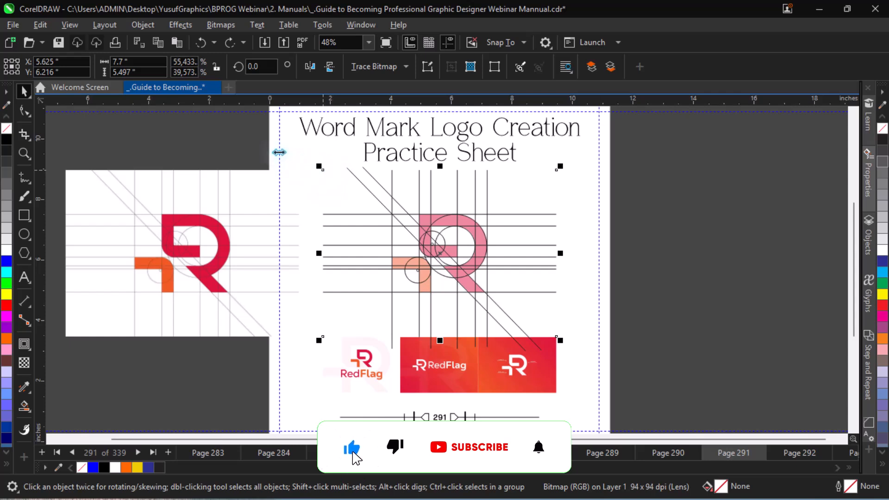
Copy the traced grid with its faded reference image to the right of the page, and delete the image under the original grid.
drag(254, 143, 580, 345)
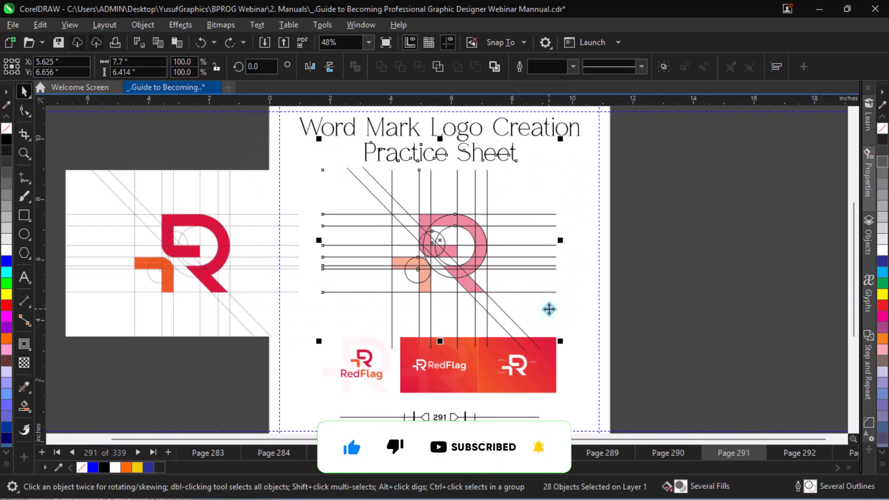
click(231, 144)
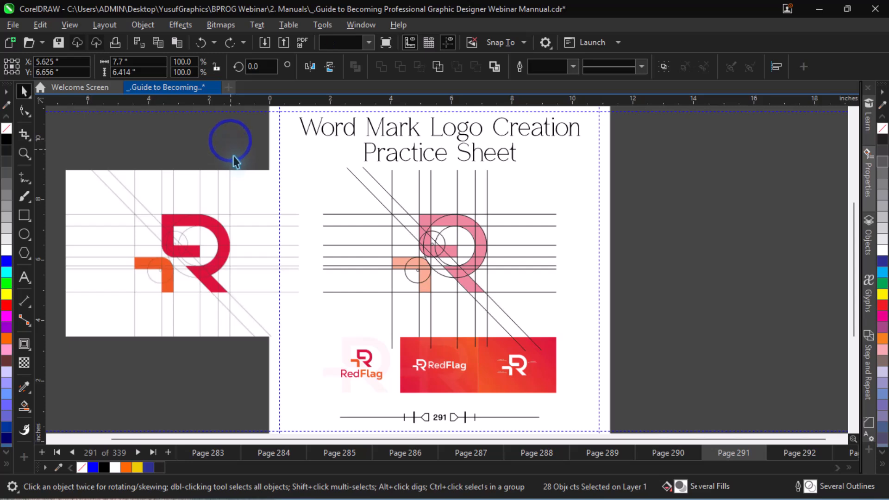
mouse_move(235, 157)
mouse_down()
mouse_move(486, 258)
mouse_move(560, 317)
mouse_move(582, 365)
mouse_up()
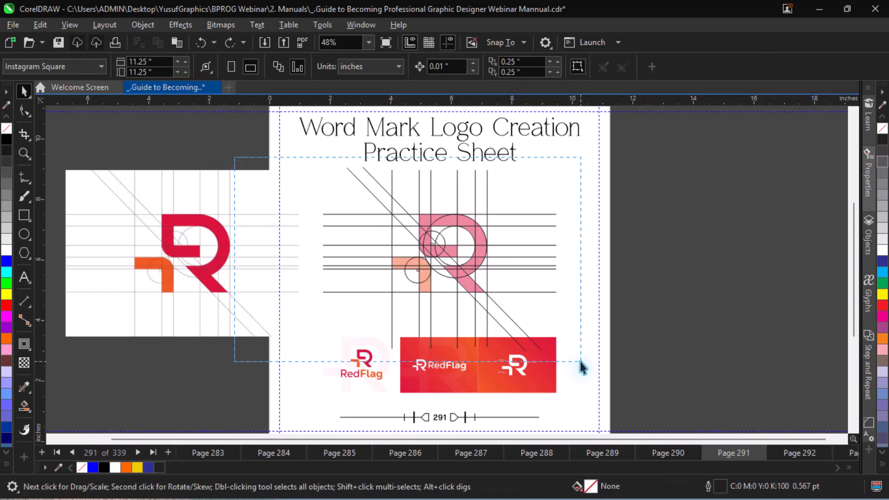
drag(439, 258, 718, 258)
click(545, 321)
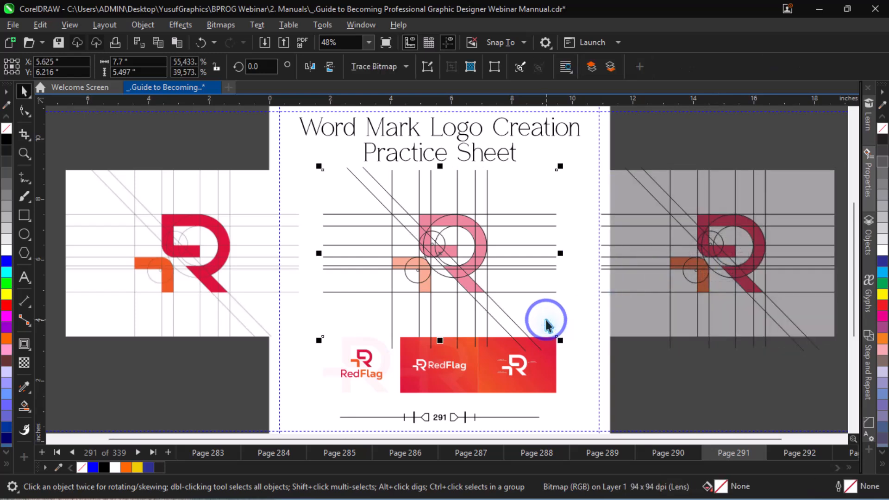
key(Delete)
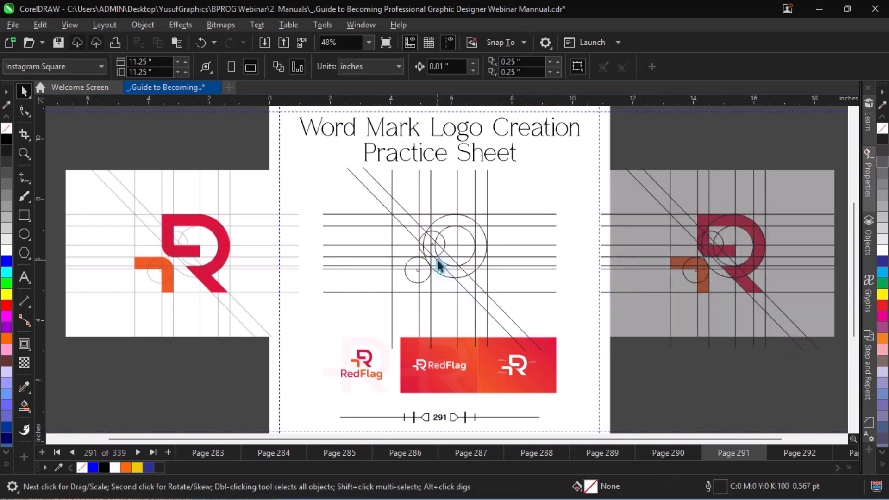
Remove the lower half of the flag corner's large guide circle with Virtual Segment Delete.
key(z)
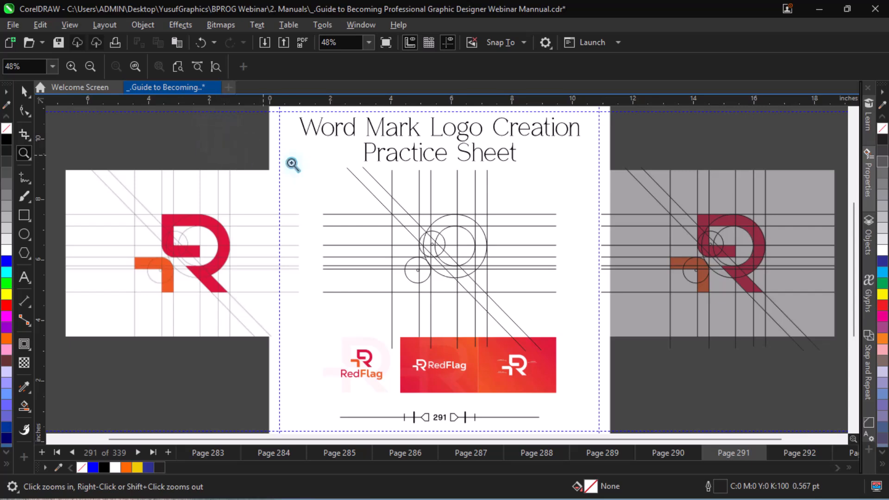
drag(292, 164, 598, 373)
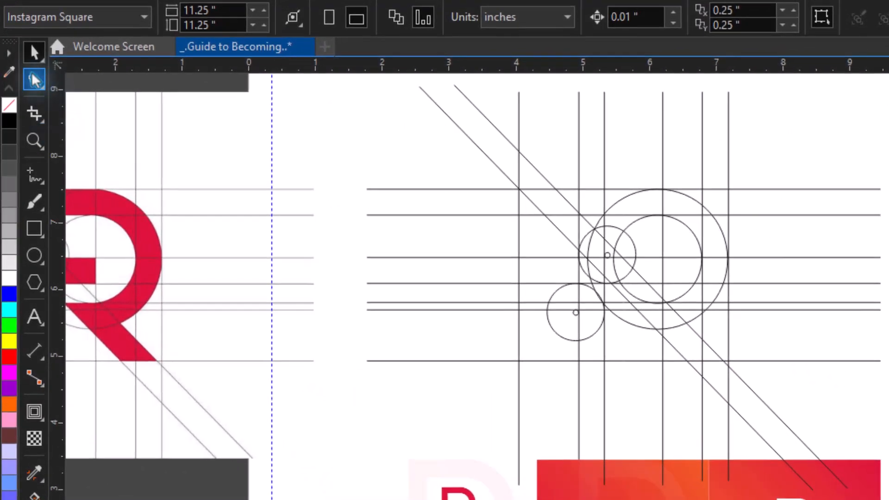
click(24, 112)
click(33, 112)
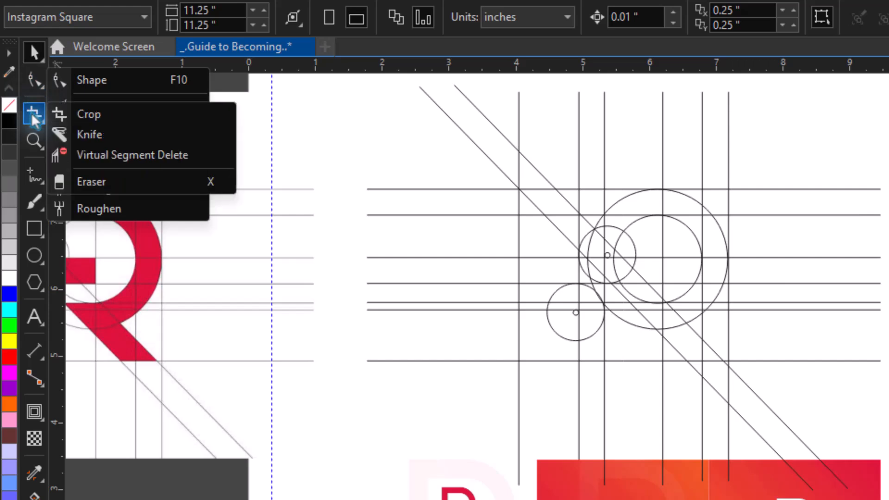
click(164, 156)
scroll(626, 168, left, 1)
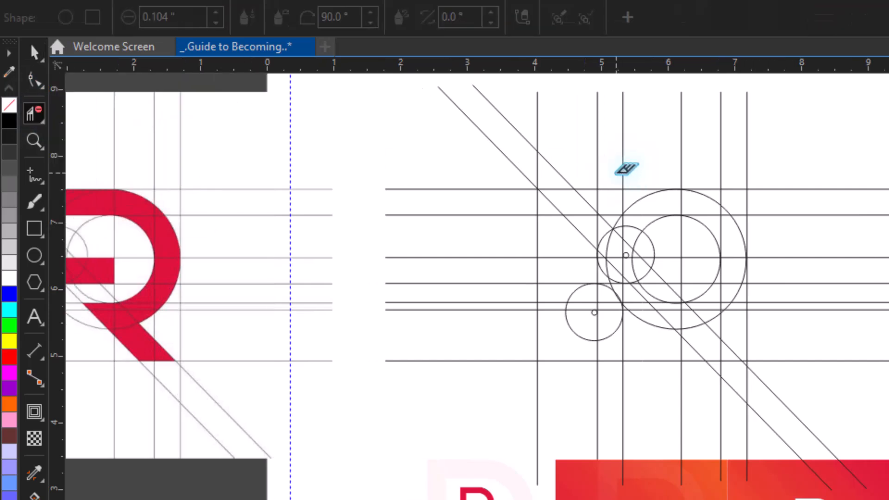
scroll(626, 169, left, 5)
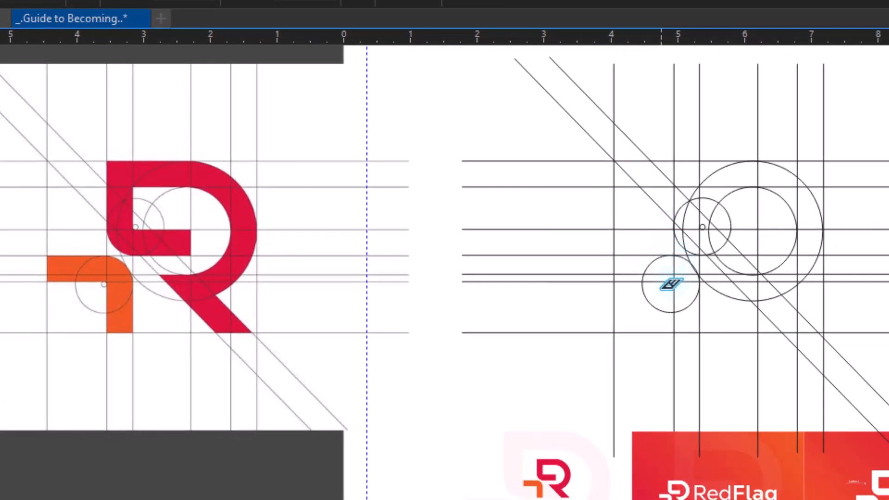
click(661, 300)
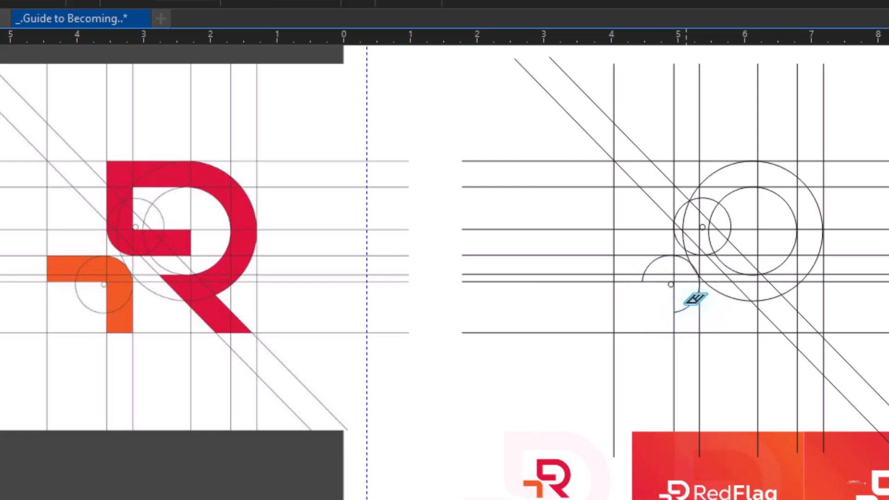
click(683, 302)
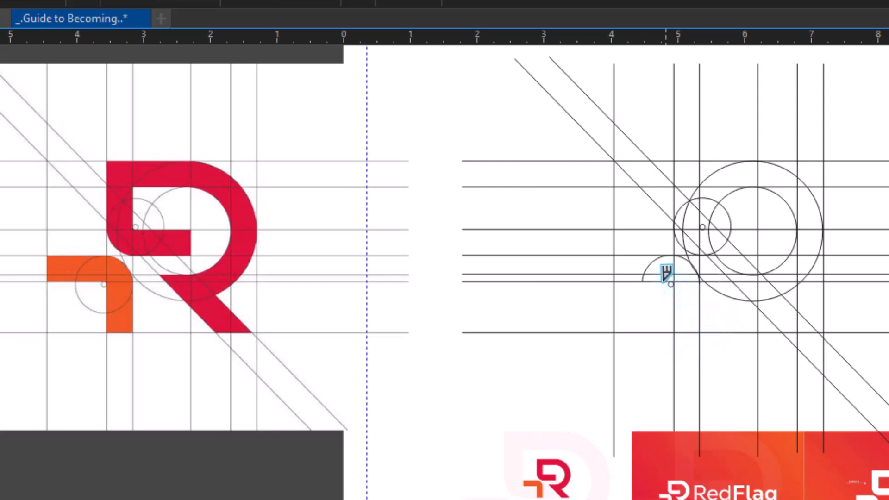
Delete the flag circle's left arc and the adjoining left stretch of the upper of the two close horizontal lines.
click(643, 264)
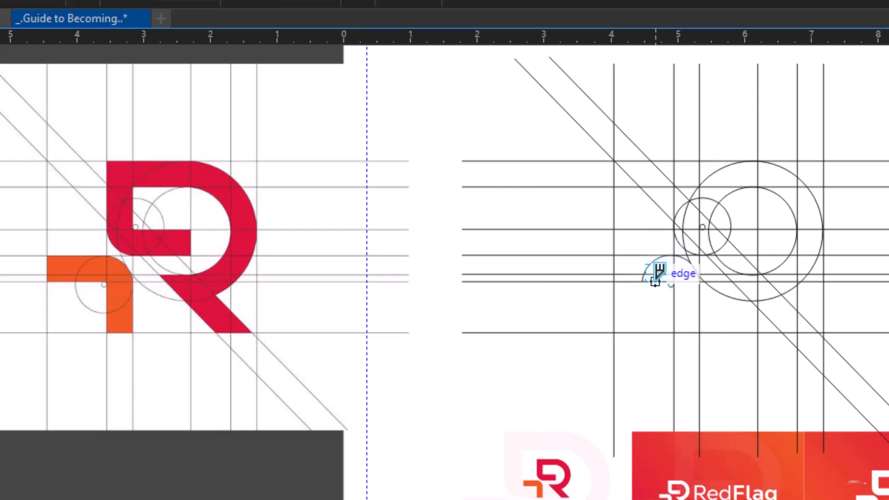
key(ctrl+z)
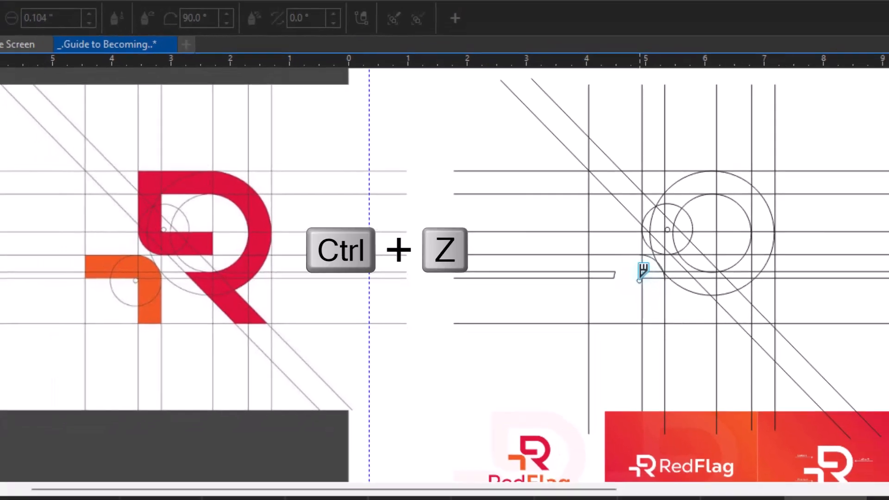
key(z)
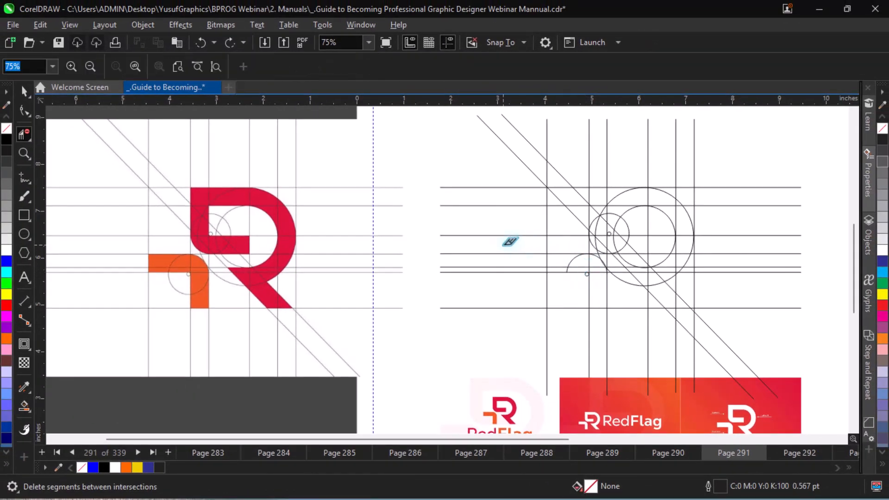
drag(138, 168, 718, 333)
key(space)
key(z)
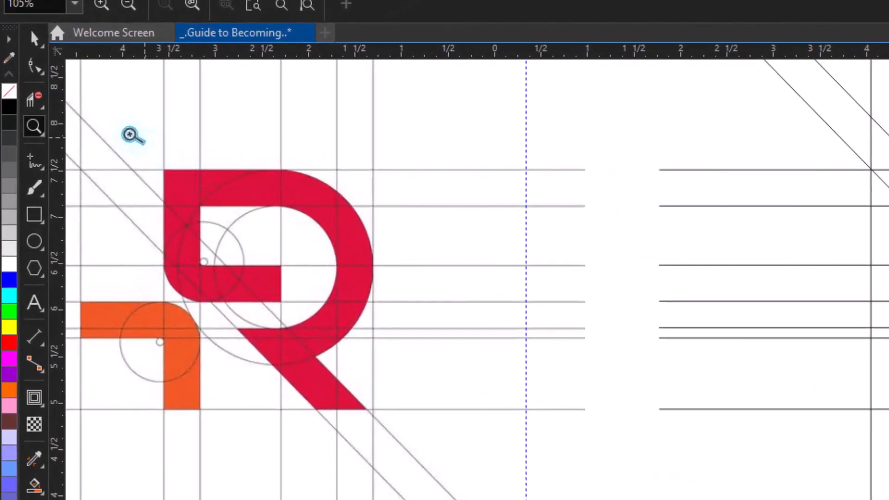
click(34, 99)
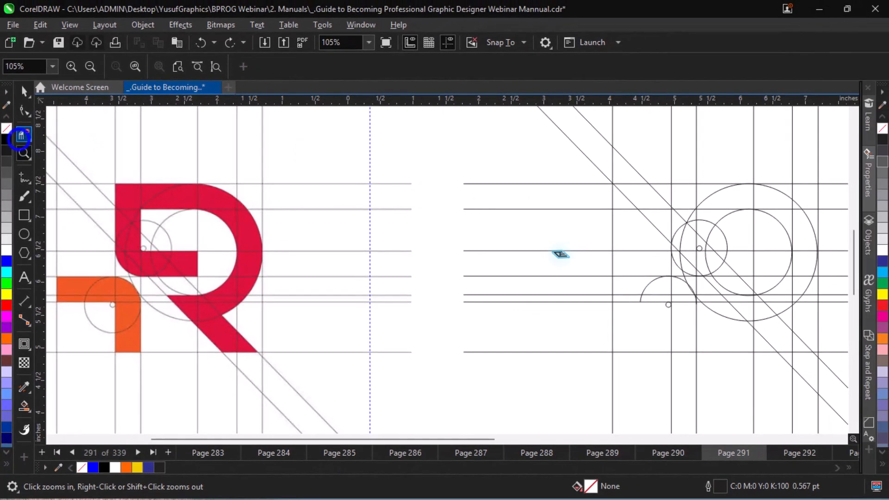
drag(657, 296, 638, 291)
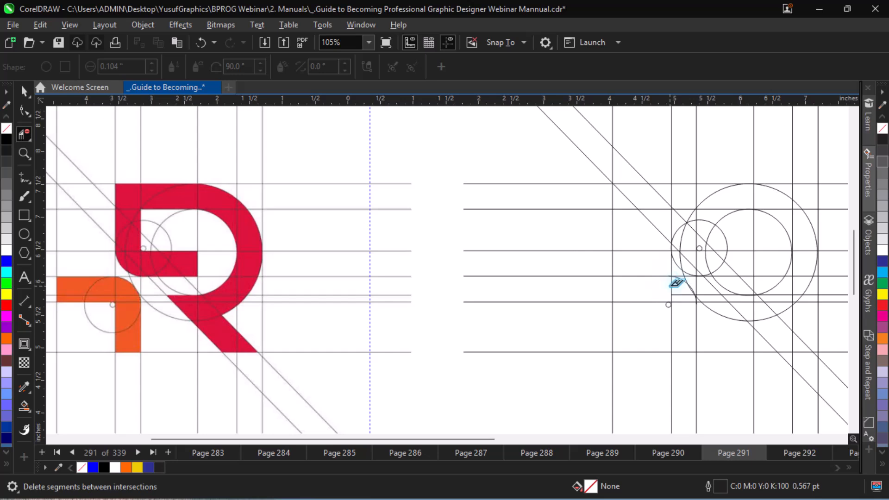
Delete the short horizontal and vertical line segments inside the flag's rounded corner.
click(670, 287)
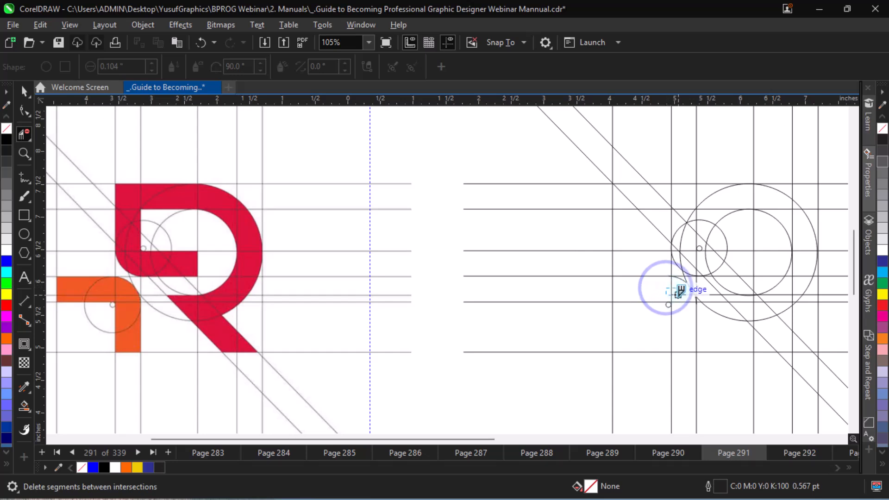
key(ctrl+z)
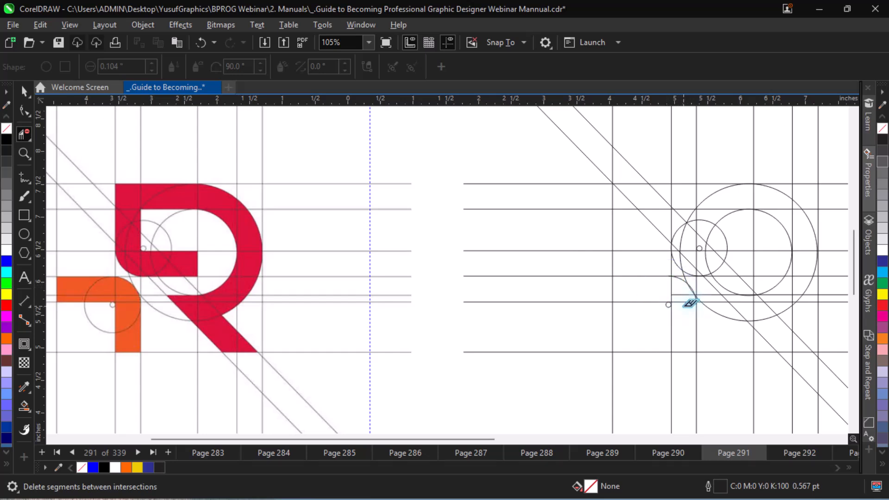
click(682, 289)
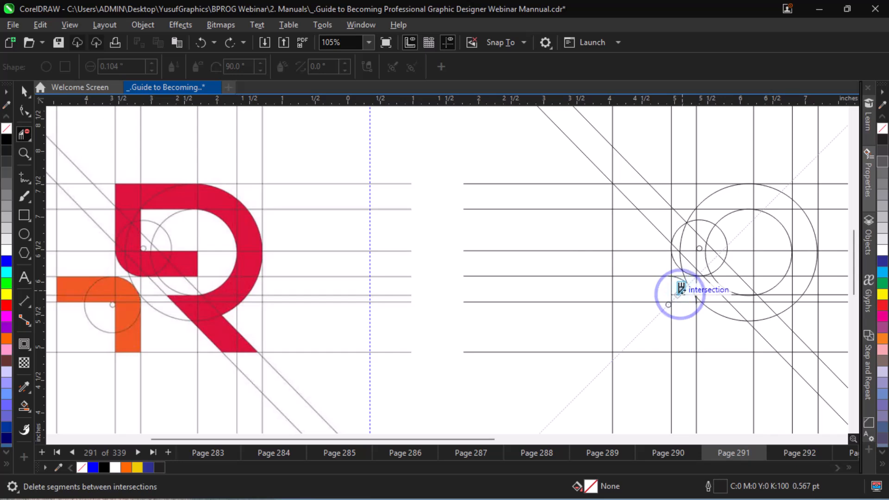
click(672, 290)
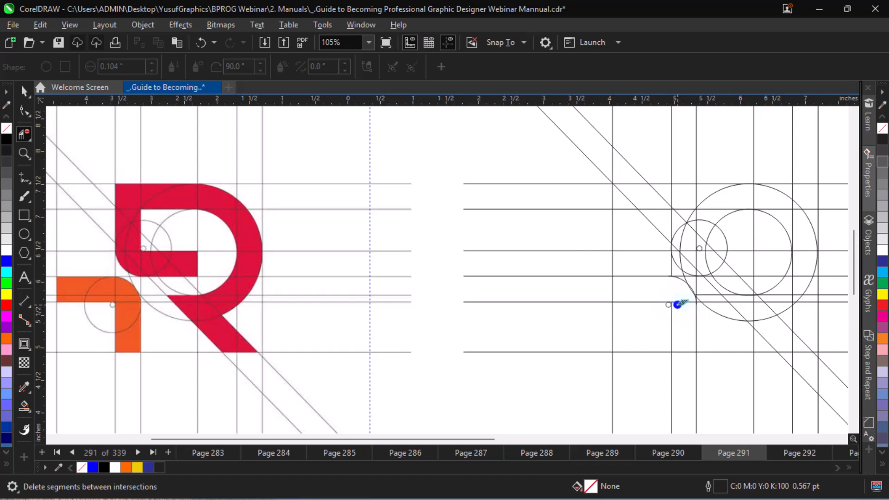
Undo the last segment deletion and shift the small circle at the flag's inner corner right until it meets the vertical line.
key(ctrl+z)
key(space)
key(ctrl+equal)
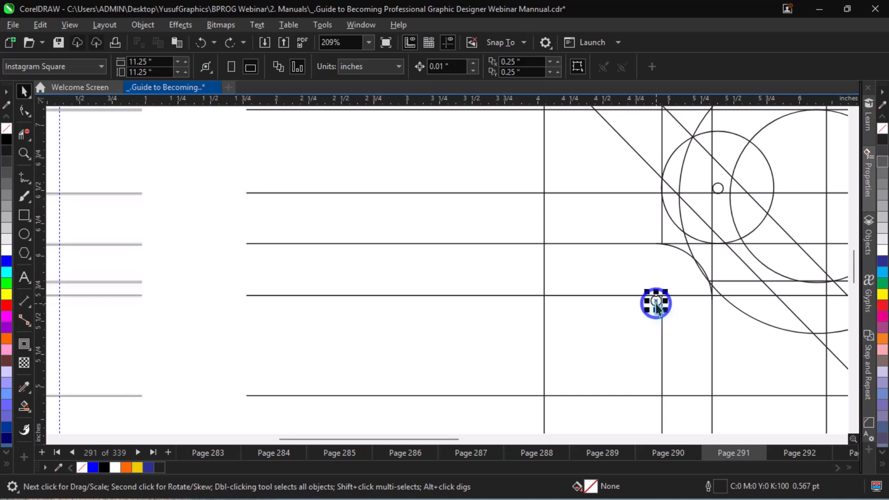
key(ctrl+equal)
key(ctrl+equal)
key(ctrl+equal)
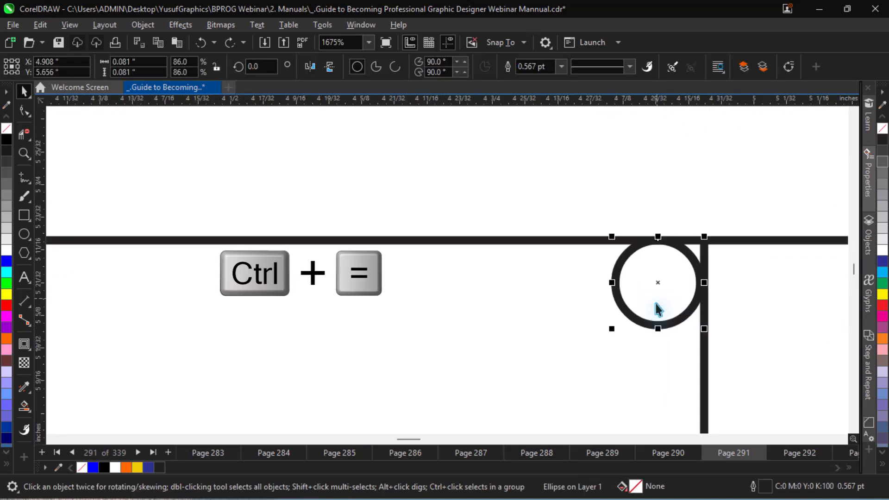
key(Right)
key(Left)
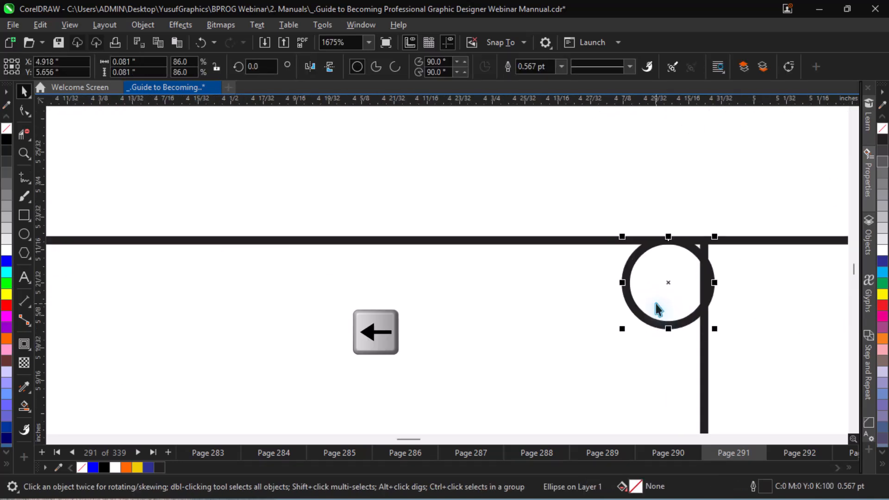
mouse_move(659, 288)
mouse_down()
mouse_move(670, 295)
mouse_move(668, 286)
mouse_up()
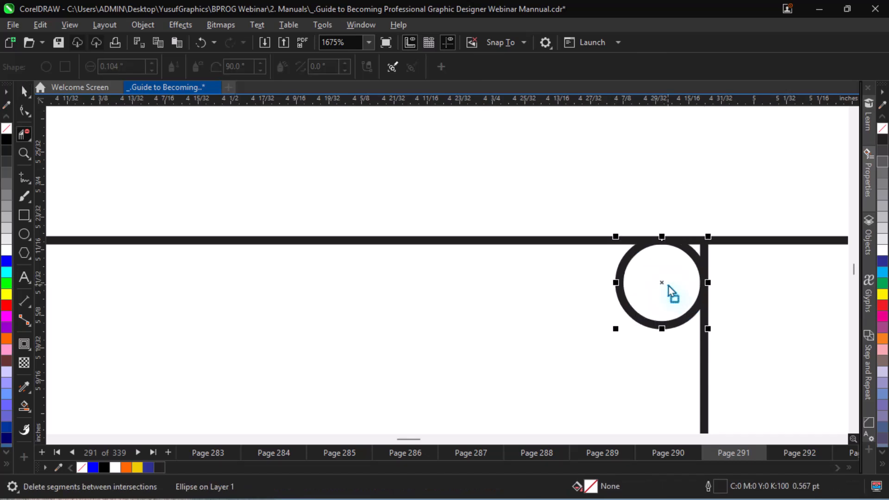
Delete the horizontal segment between the small circle's vertical line and the flag's outer arc with Virtual Segment Delete.
key(ctrl+minus)
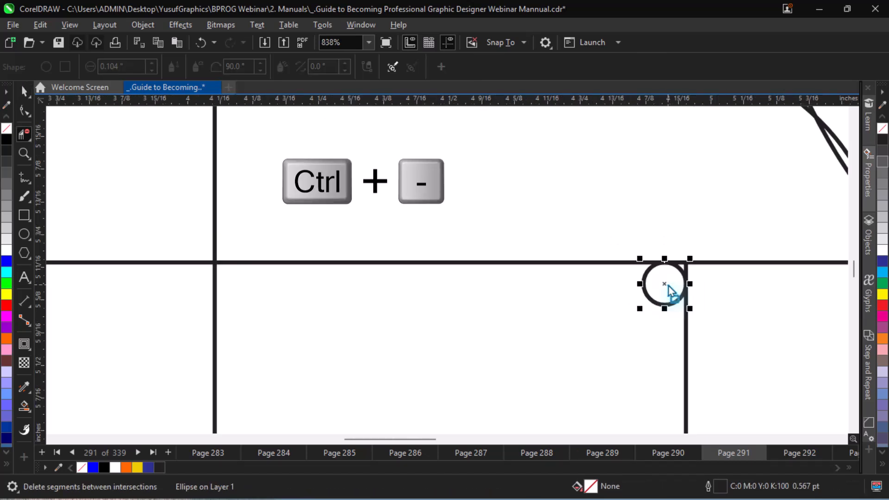
scroll(669, 286, down, 3)
key(ctrl+equal)
scroll(685, 283, up, 2)
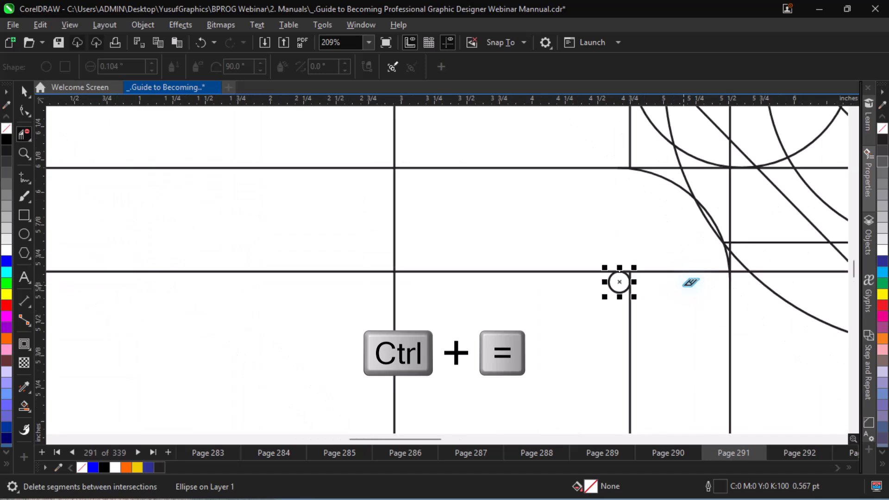
drag(662, 257, 675, 278)
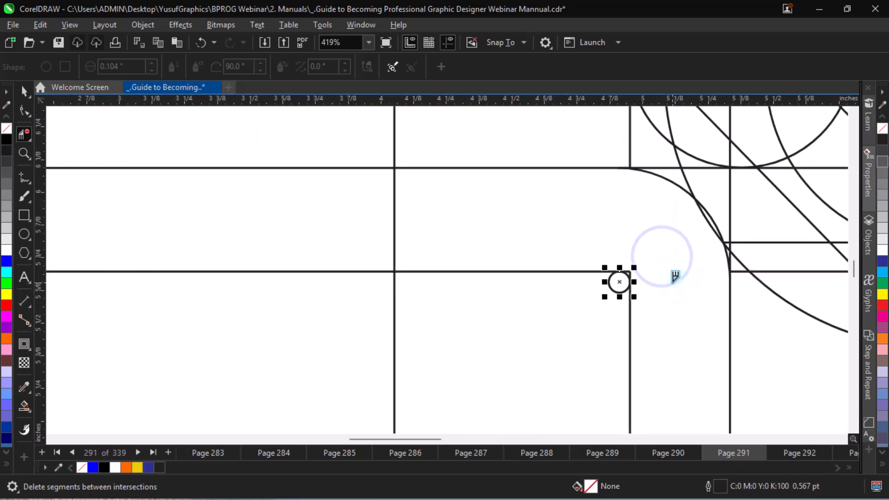
Trim the line ends at the small corner beside the small circle, undoing the first attempt and deleting again.
key(ctrl+equal)
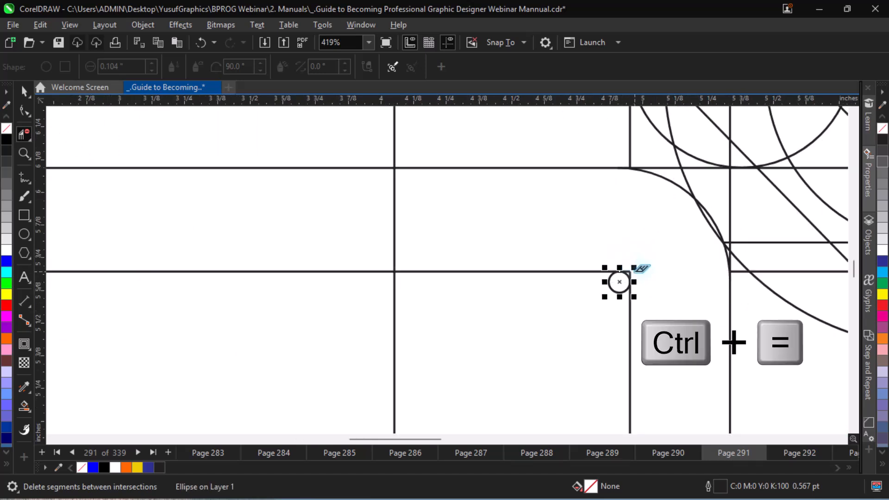
scroll(641, 268, up, 2)
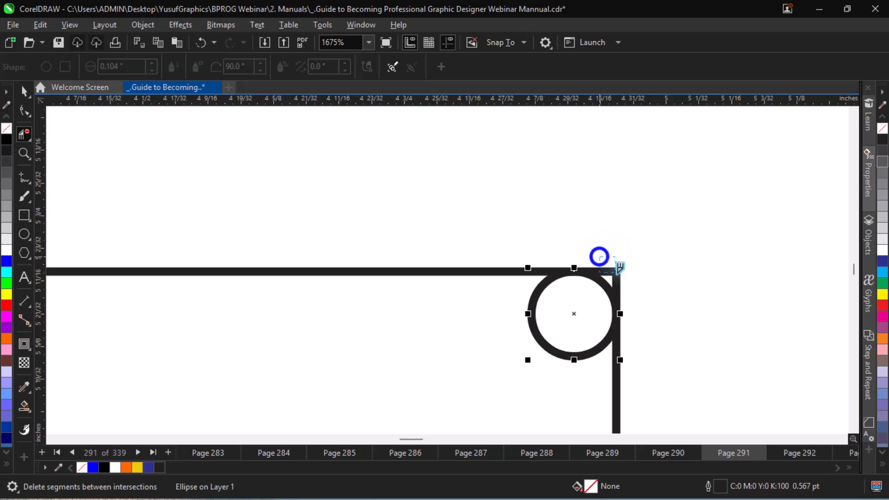
click(619, 269)
key(ctrl+z)
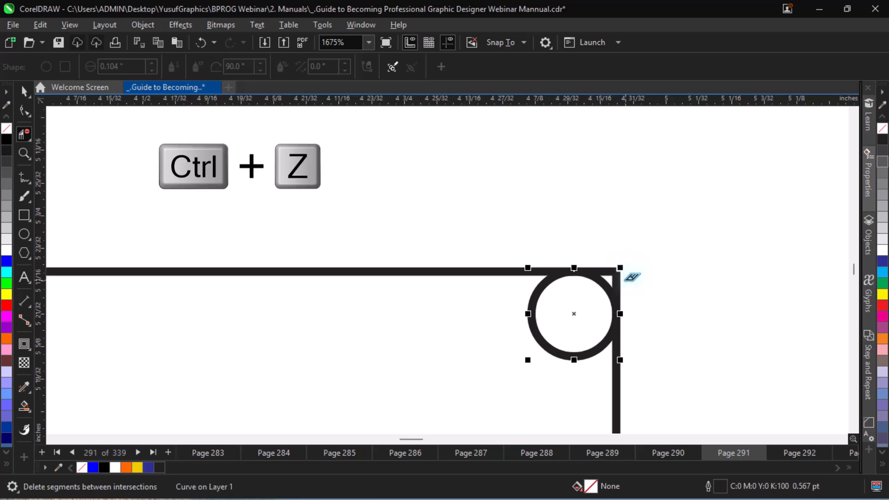
drag(632, 289, 612, 268)
key(ctrl+minus)
key(ctrl+minus)
key(ctrl+minus)
key(ctrl+minus)
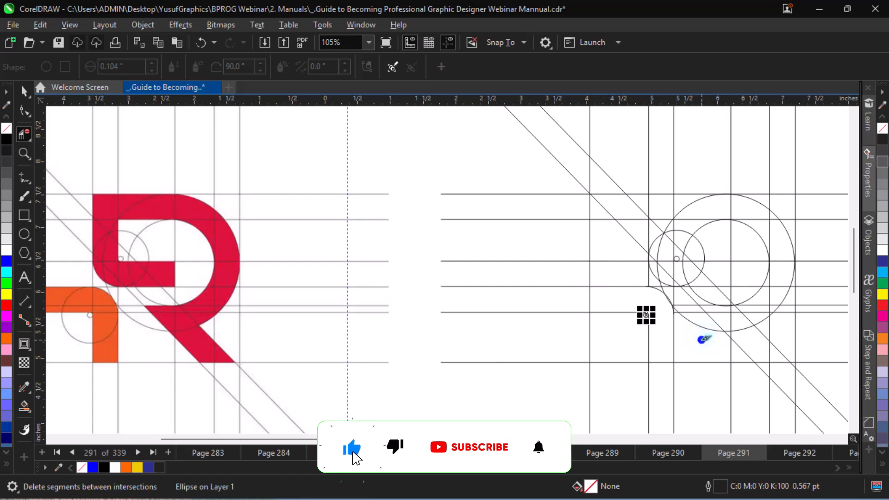
drag(702, 340, 686, 300)
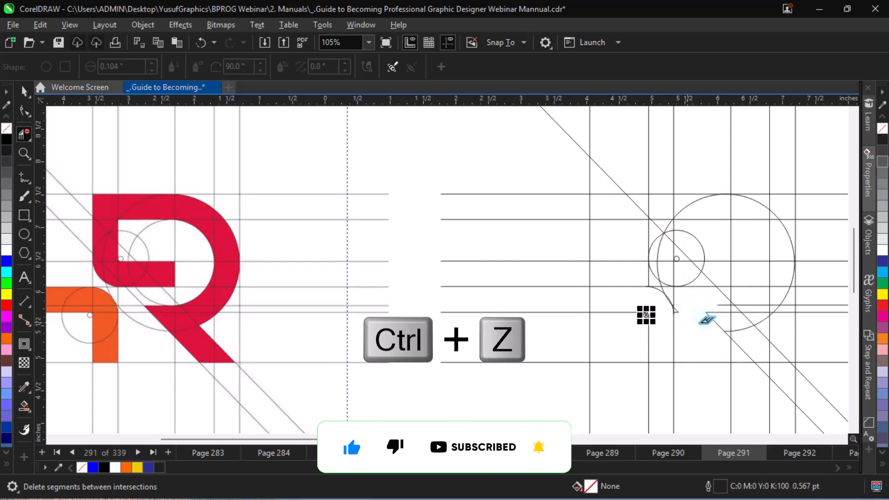
key(ctrl+z)
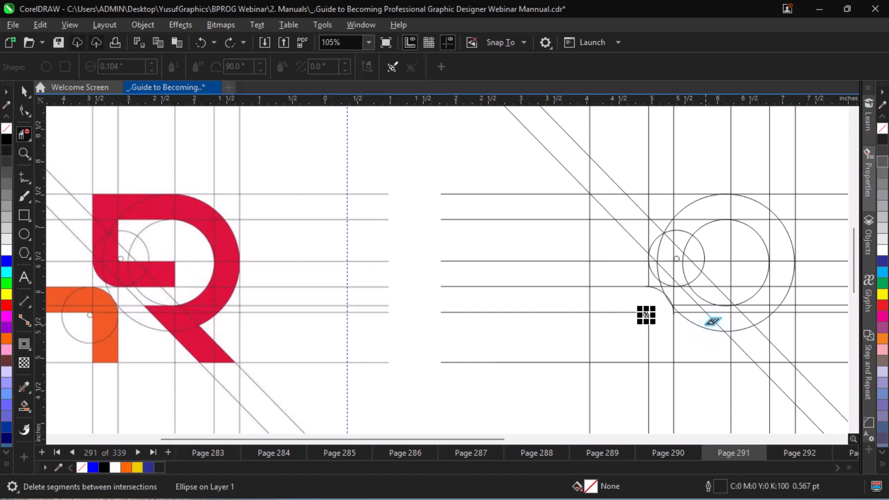
key(space)
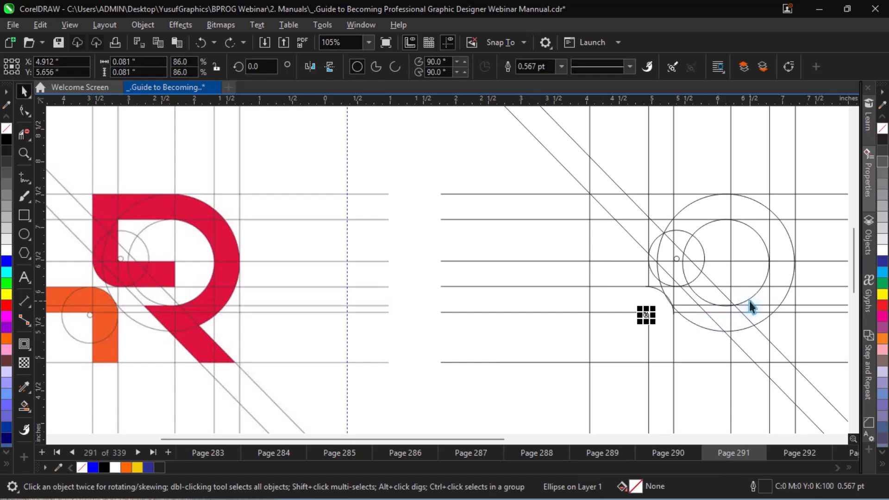
key(space)
key(space)
click(747, 300)
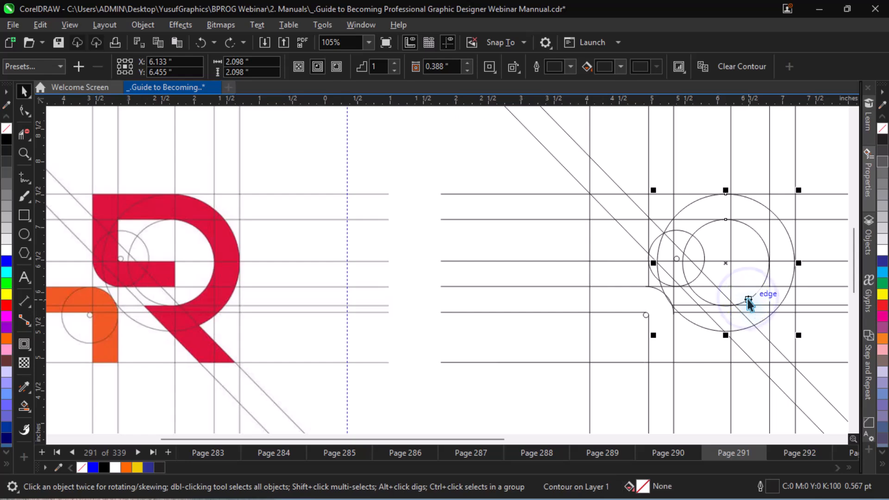
Delete the upper diagonal, horizontal lines and medium circle's upper-left arc inside the R's stem, between its two vertical lines.
key(space)
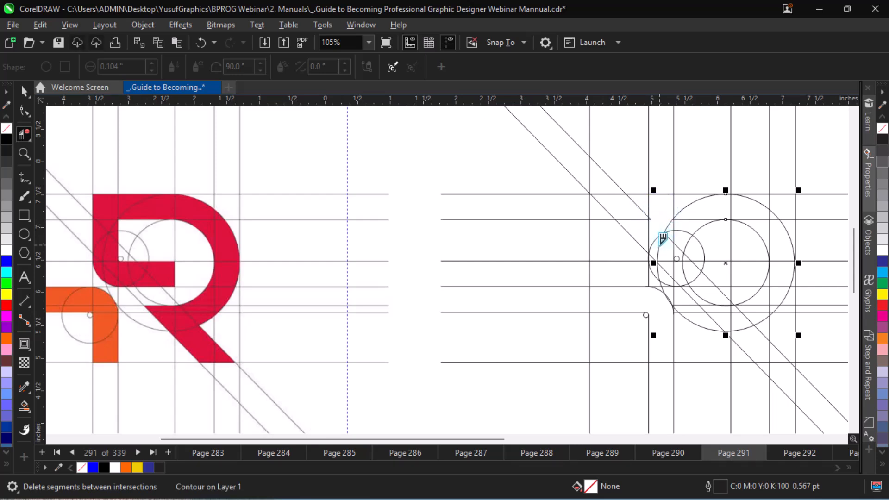
key(ctrl+z)
click(664, 226)
click(667, 246)
key(ctrl+z)
click(669, 236)
click(668, 234)
click(666, 231)
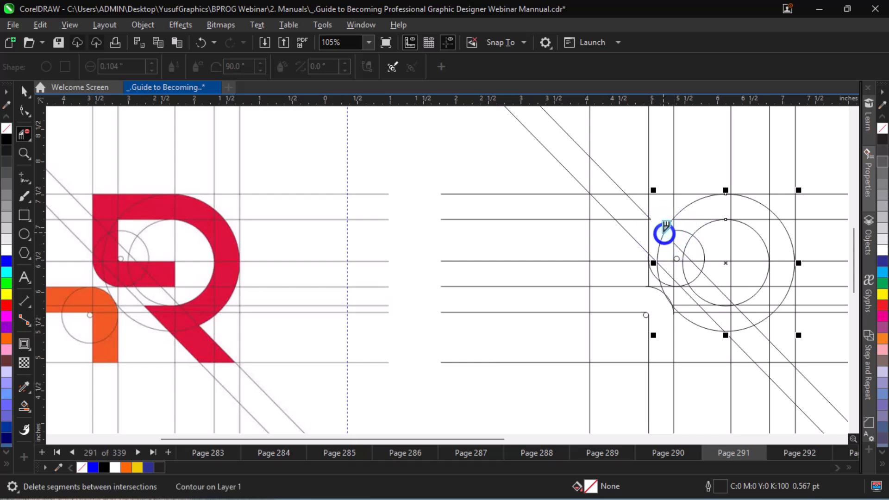
key(ctrl+z)
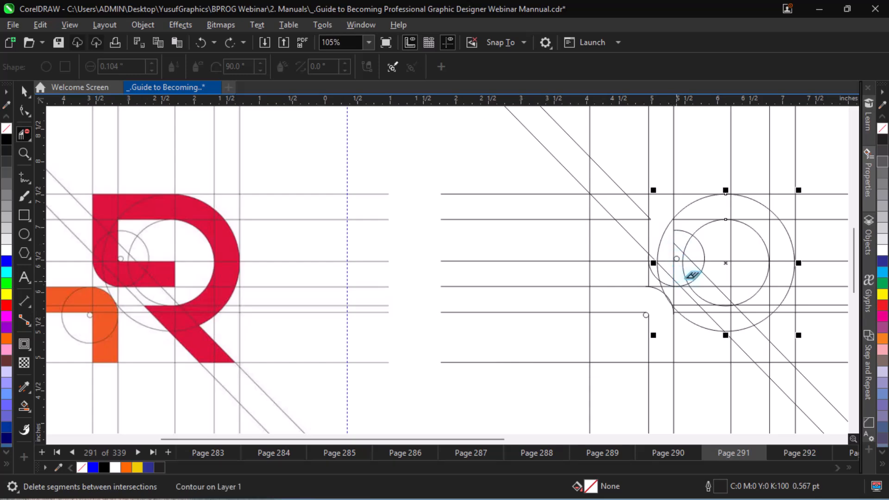
Break apart the contour that links the R bowl's large outer and inner circles.
key(space)
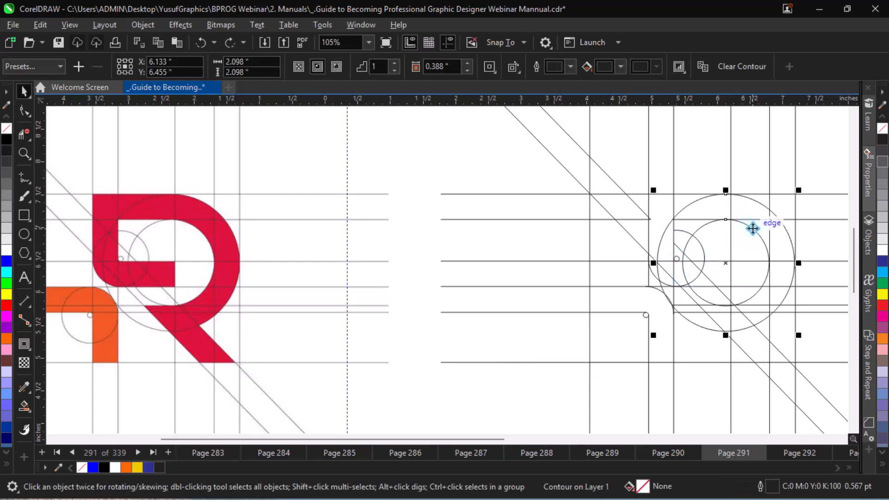
right_click(750, 227)
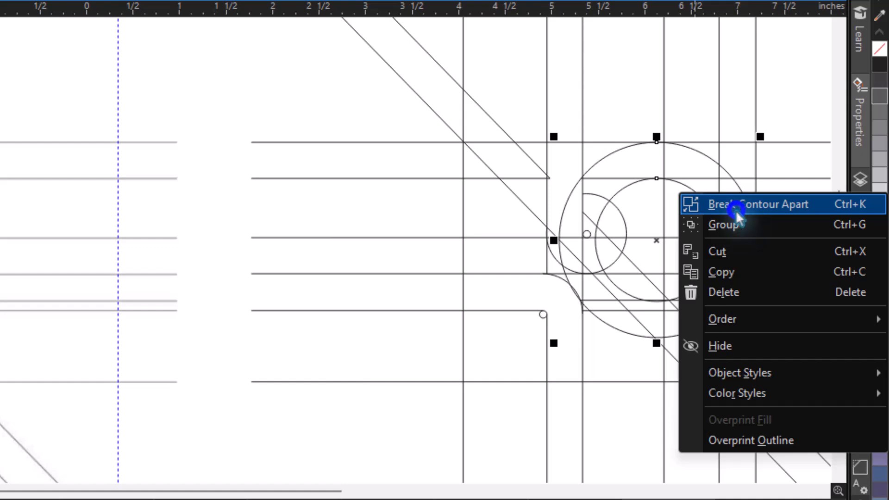
click(735, 210)
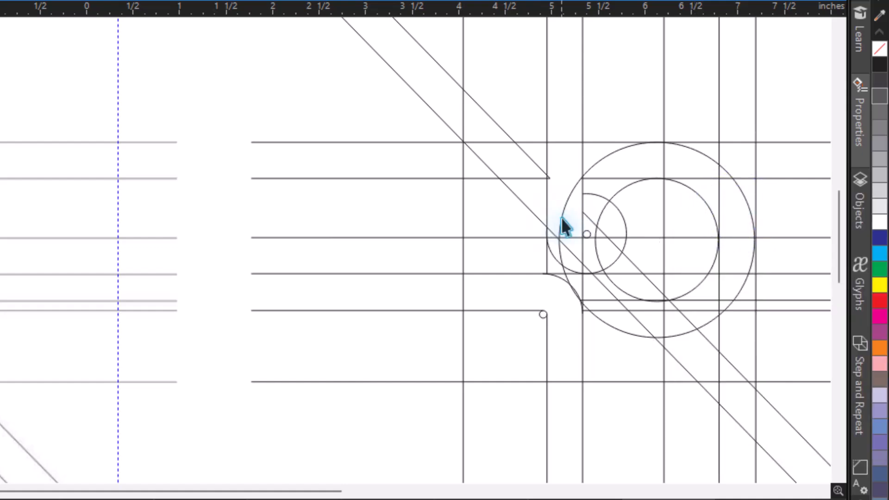
Delete the large circle's left arc inside the R's stem and the upper-left run of the lower diagonal line.
key(space)
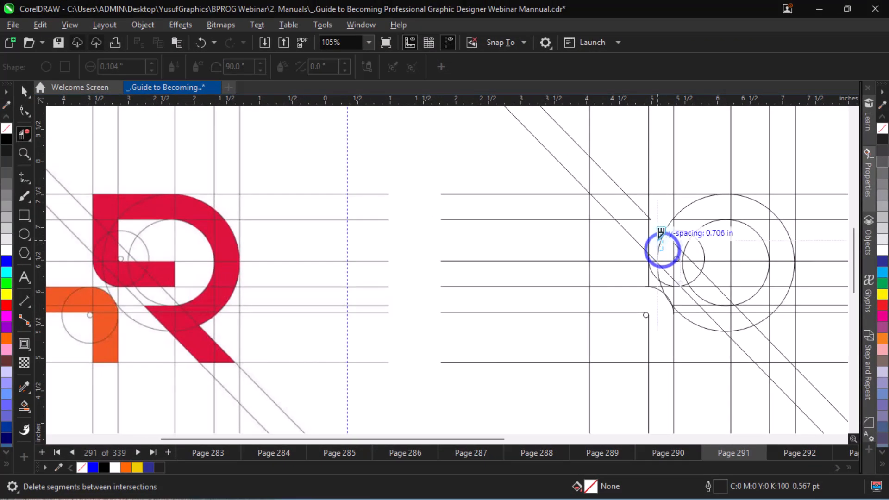
click(661, 242)
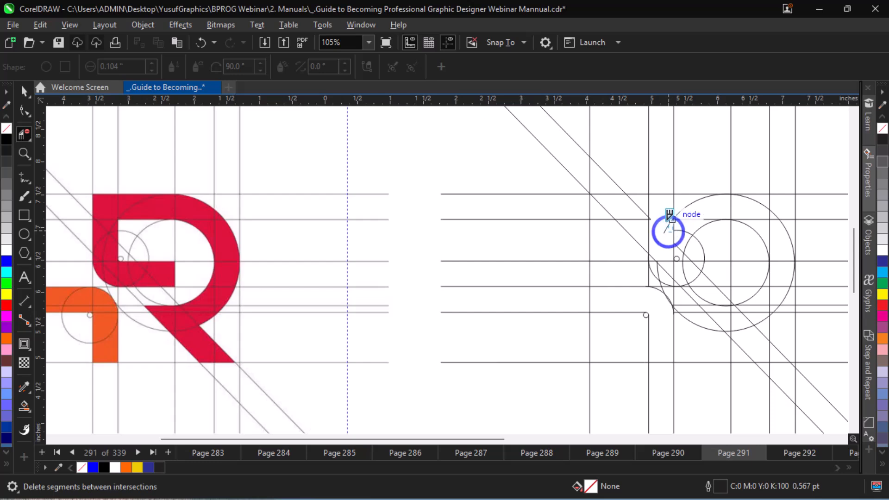
click(667, 229)
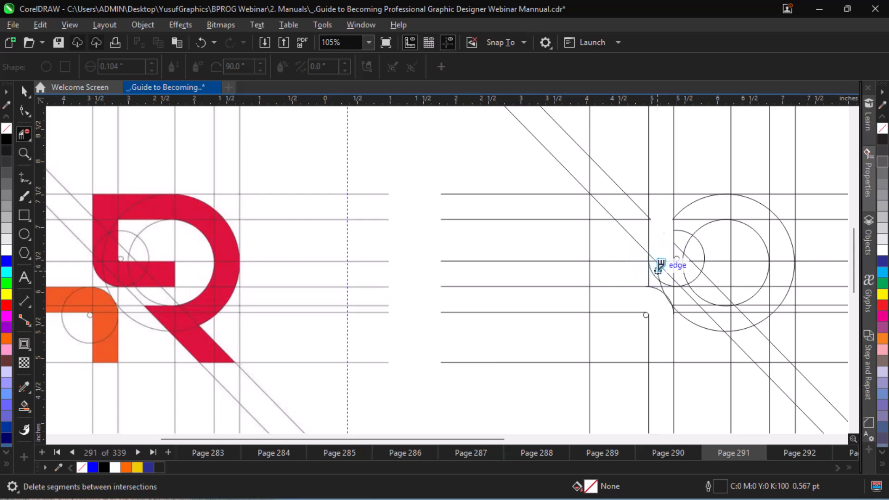
click(660, 270)
click(659, 257)
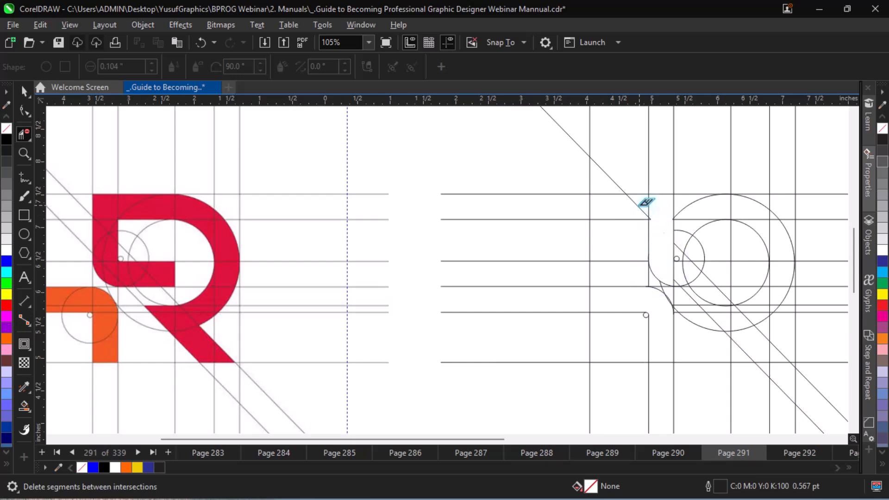
click(639, 200)
click(607, 173)
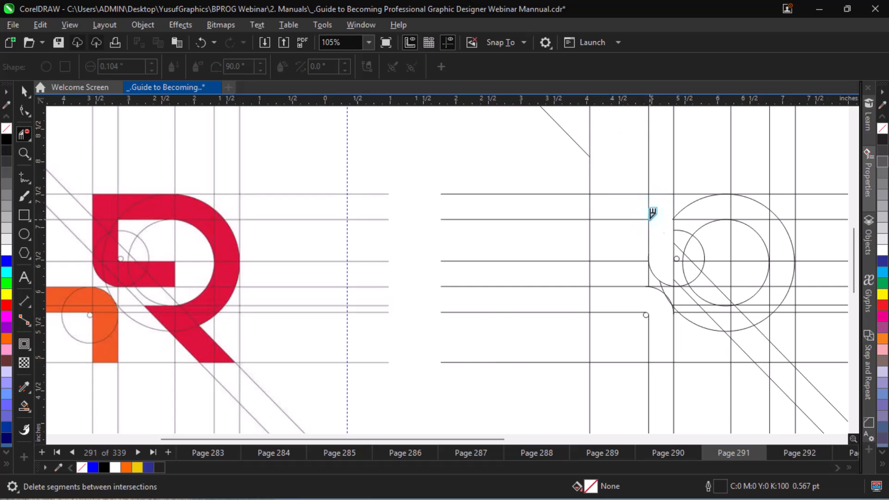
key(ctrl+z)
Trim the short stubs of the diagonal, horizontal line and large circle that overhang the stem's two vertical lines.
key(ctrl+equal)
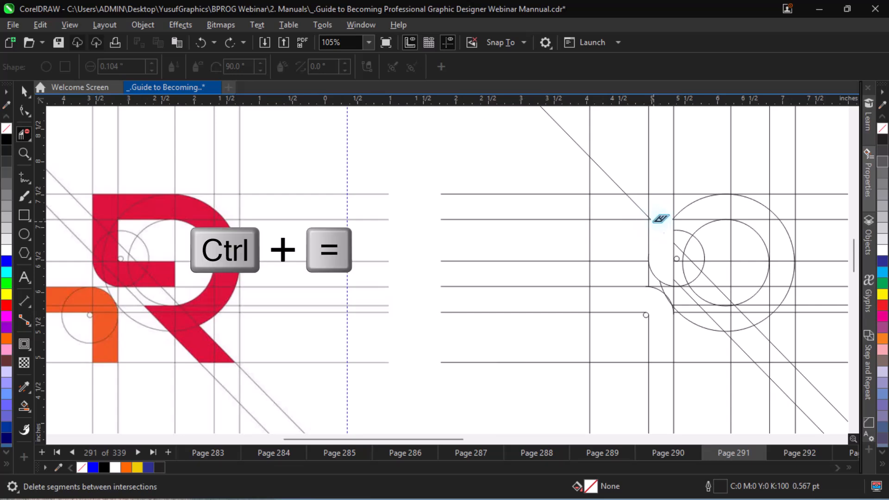
drag(629, 188, 638, 222)
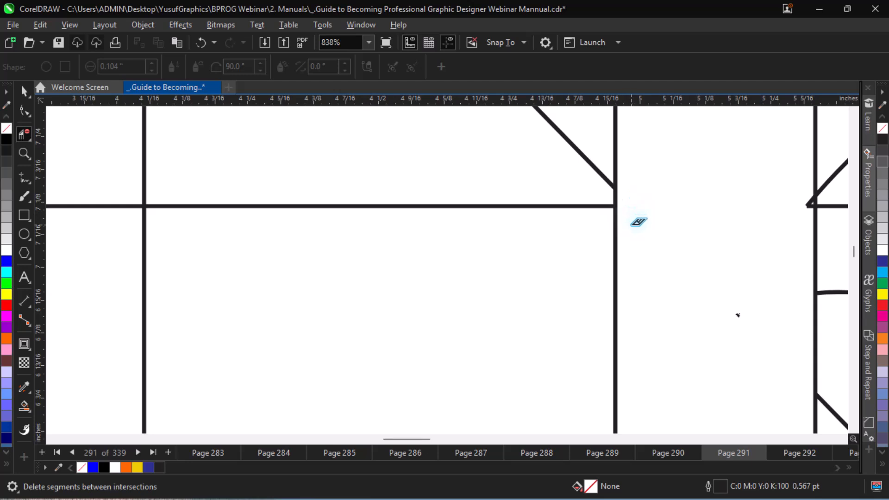
key(ctrl+minus)
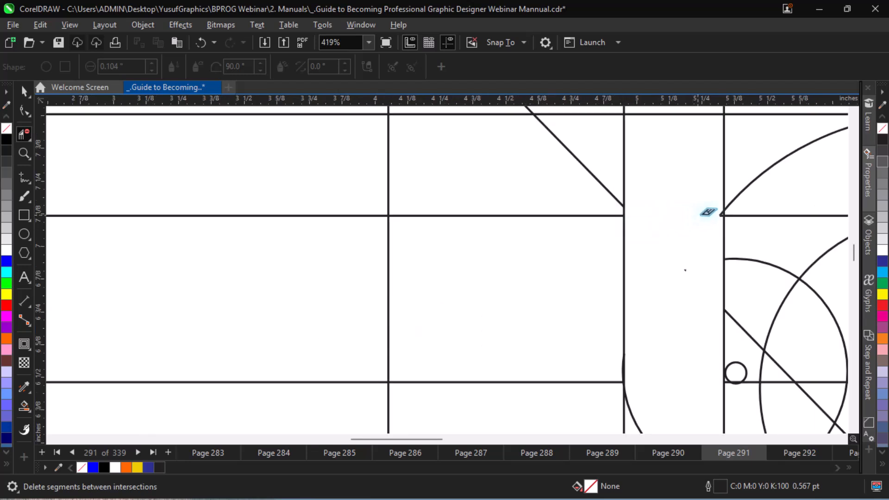
key(ctrl+equal)
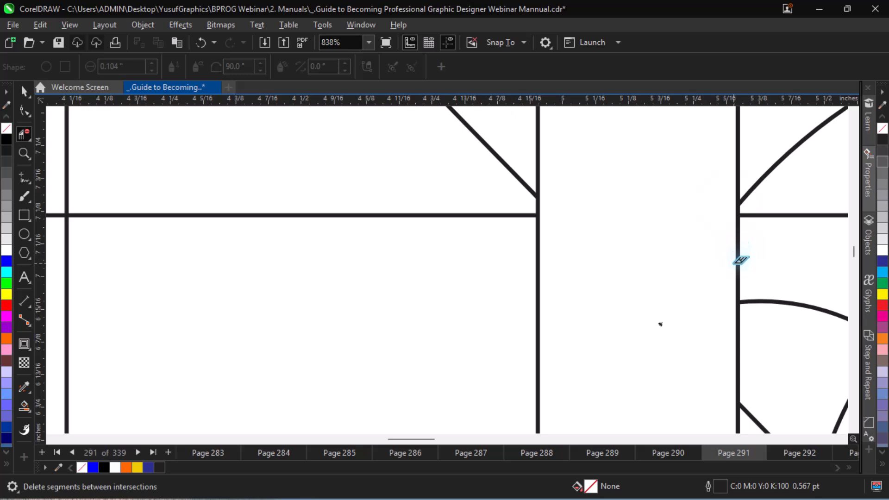
key(ctrl+minus)
key(ctrl+minus)
key(ctrl+minus)
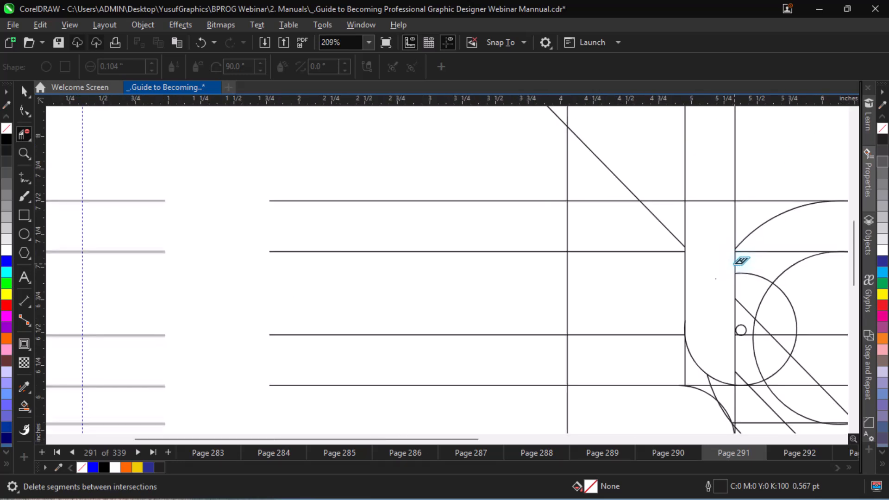
Delete the horizontal line segments and upper piece of large-circle arc in the gap between the R's rounded corner and the flag's corner.
key(alt+Right)
key(alt+Right)
key(alt+Right)
key(alt+Right)
key(alt+Right)
key(alt+Right)
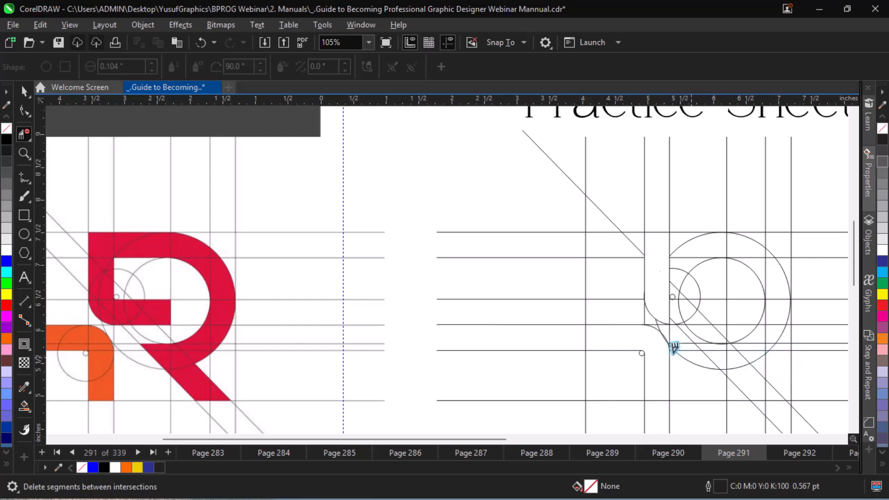
click(652, 312)
key(ctrl+z)
key(ctrl+equal)
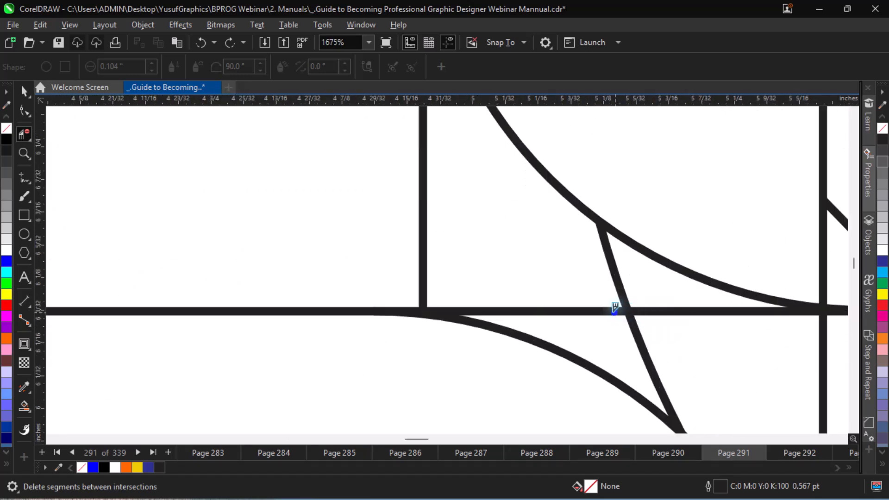
click(613, 311)
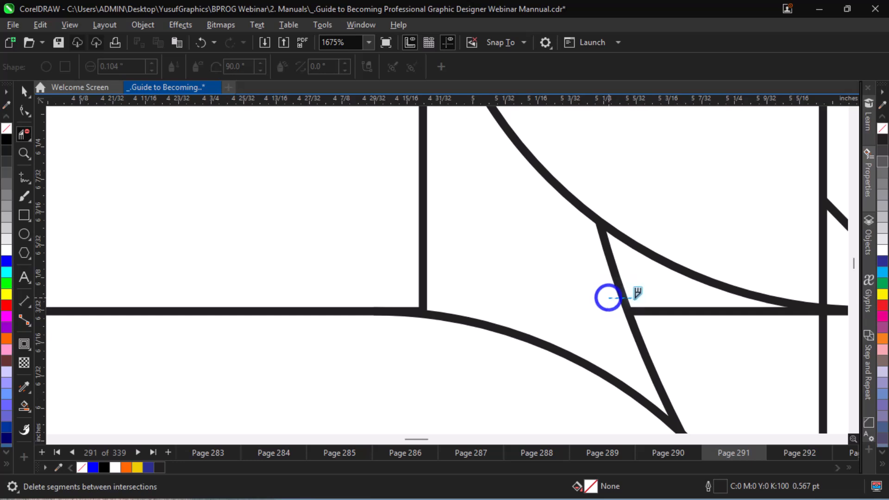
click(609, 297)
click(661, 310)
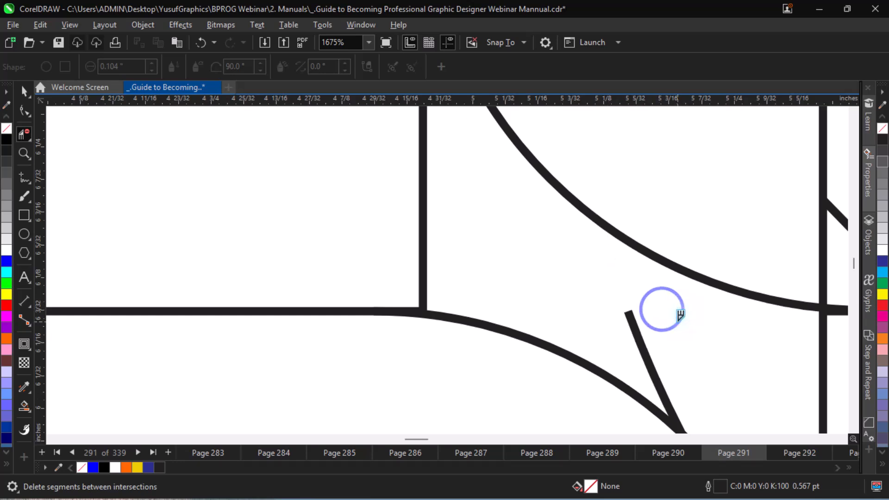
Delete the remaining pieces of the large outer circle's arc above and inside the flag's rounded corner.
click(639, 331)
key(ctrl+minus)
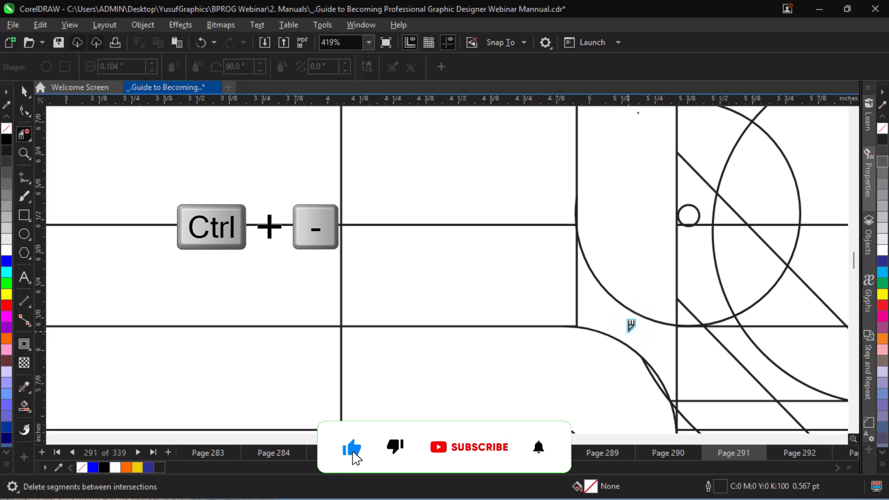
key(ctrl+minus)
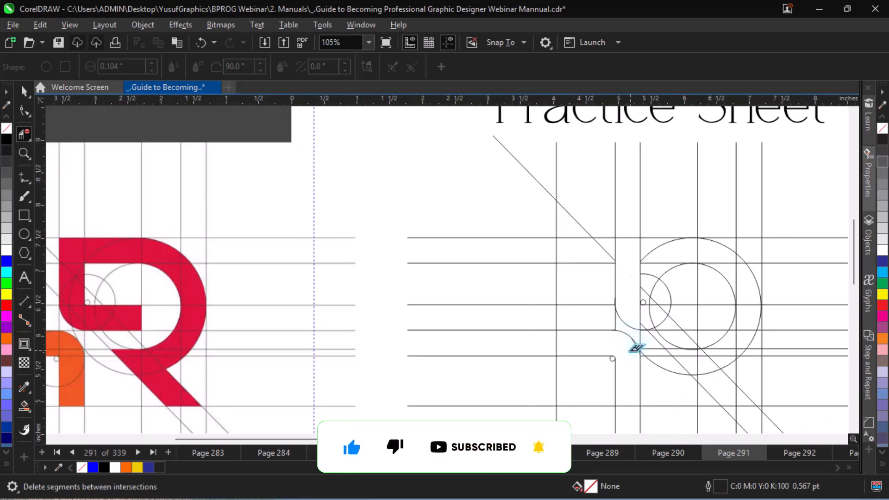
key(ctrl+equal)
key(ctrl+equal)
key(ctrl+equal)
key(ctrl+equal)
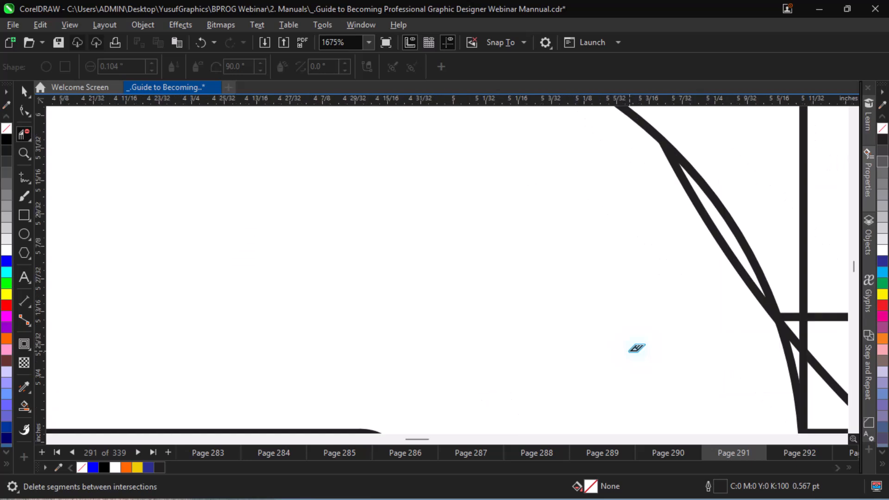
click(724, 245)
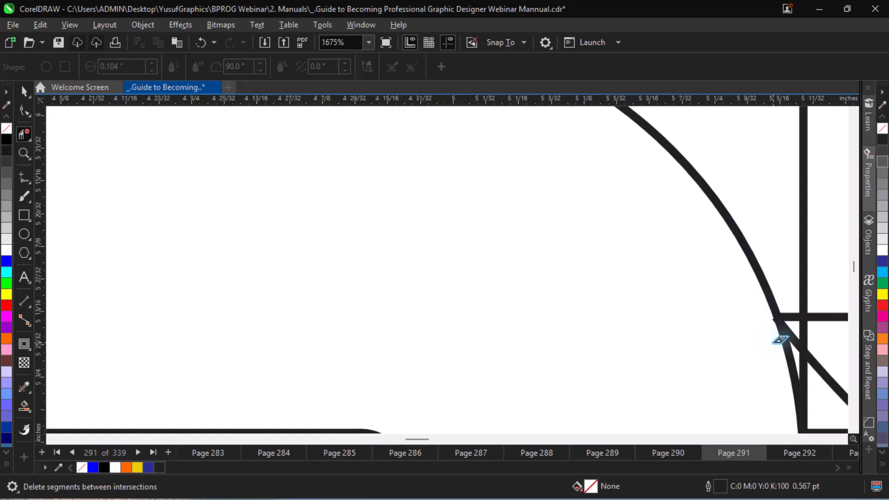
scroll(780, 340, up, 2)
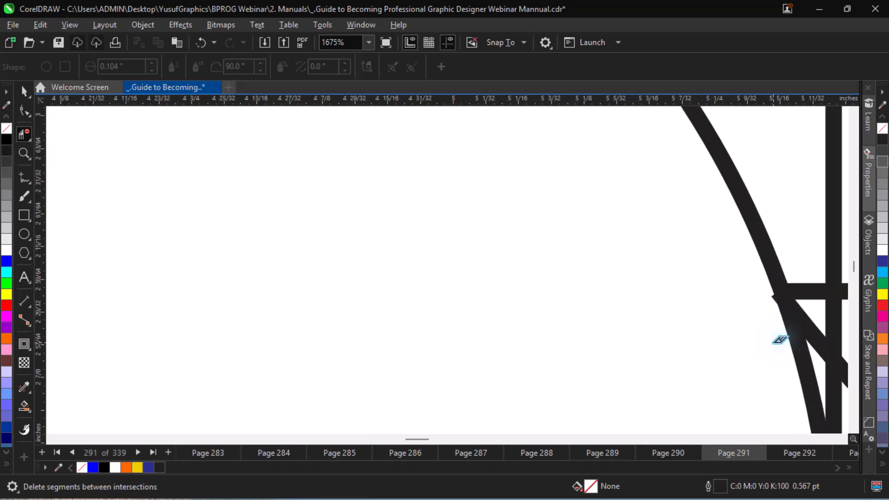
click(774, 295)
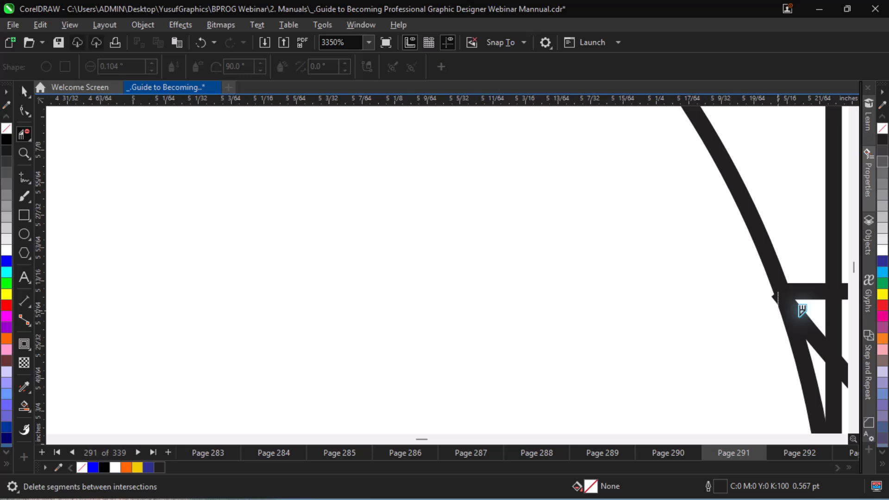
scroll(803, 311, up, 2)
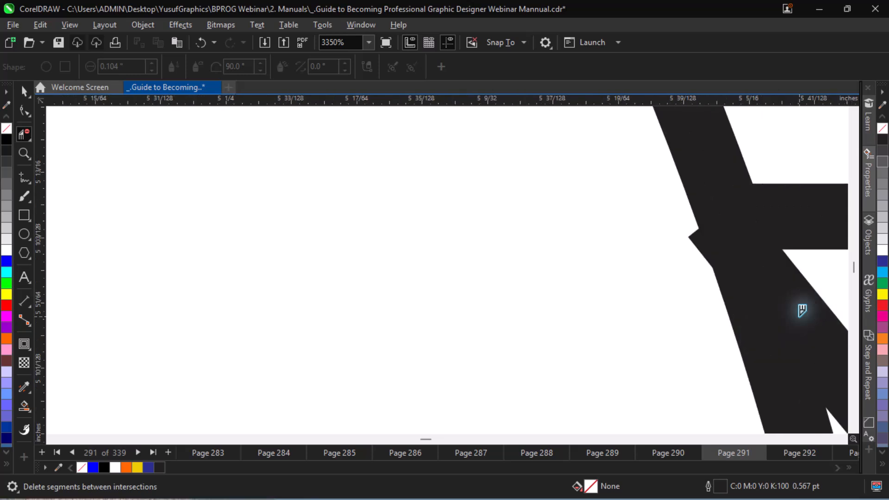
scroll(803, 310, down, 3)
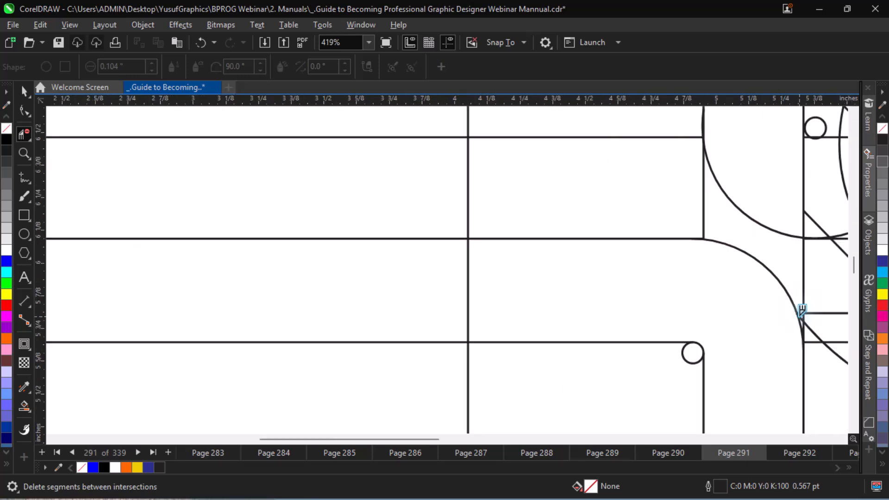
scroll(802, 310, down, 2)
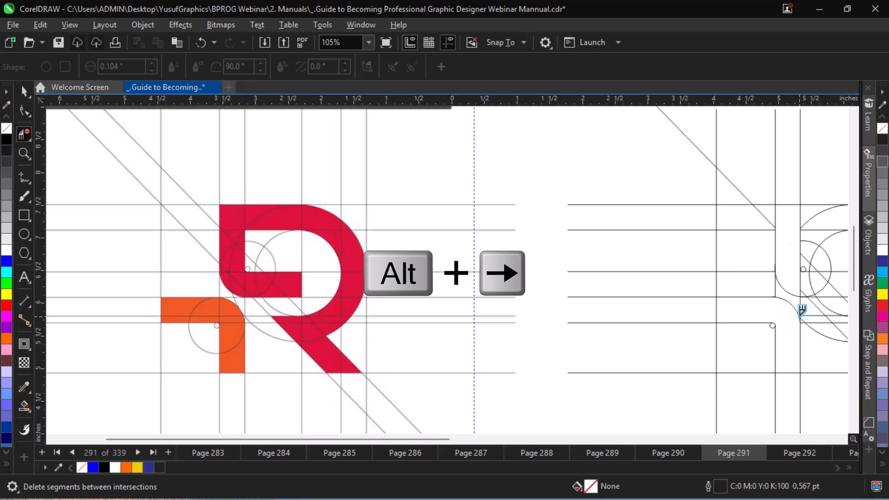
Delete the small circle, inner circle and diagonal segments that cross the R's horizontal middle bar.
key(alt+Right)
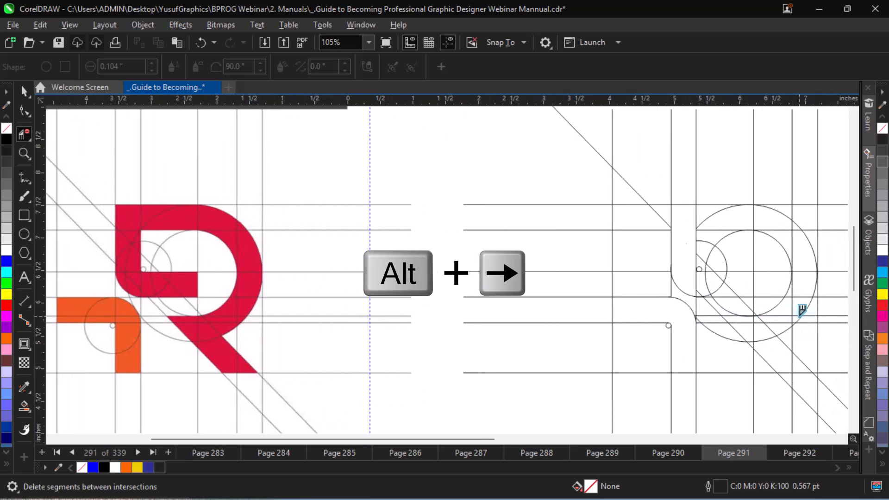
key(alt+Right)
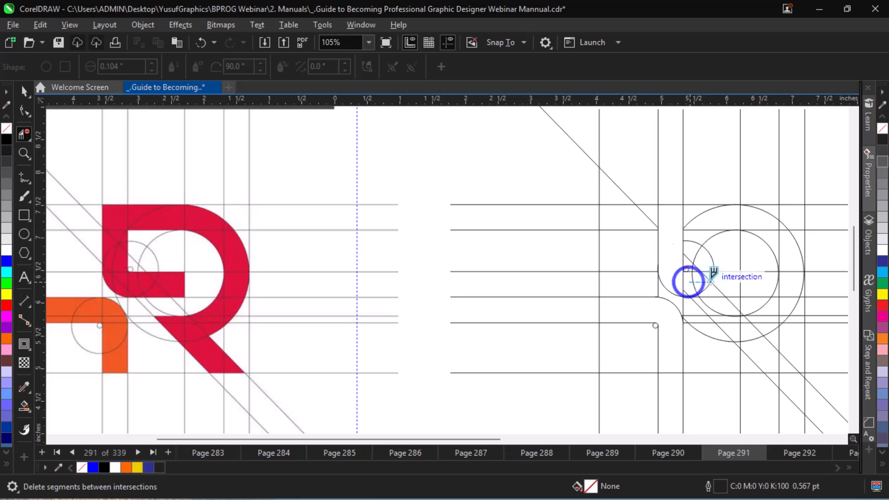
drag(685, 276, 720, 272)
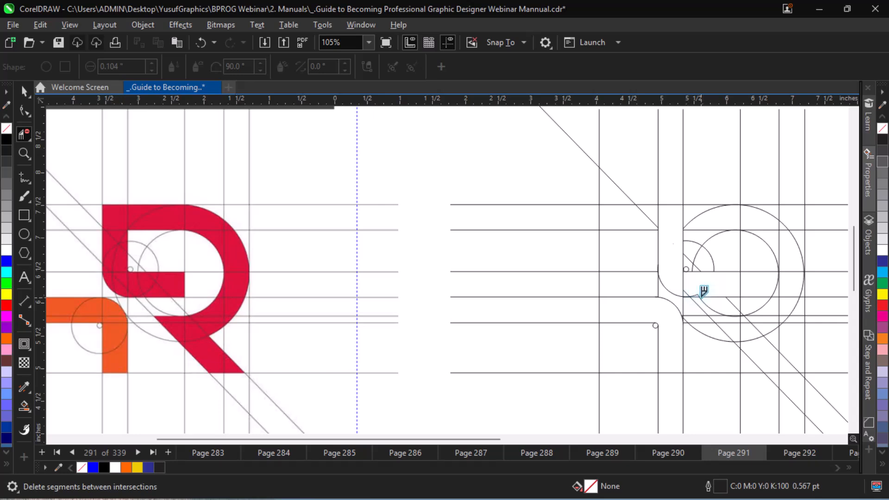
key(ctrl+equal)
key(ctrl+equal)
key(ctrl+equal)
key(ctrl+equal)
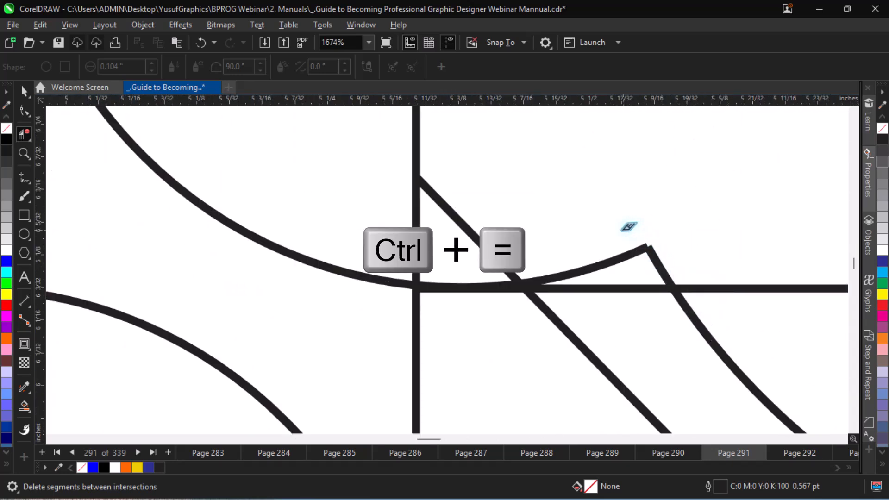
drag(616, 230, 679, 254)
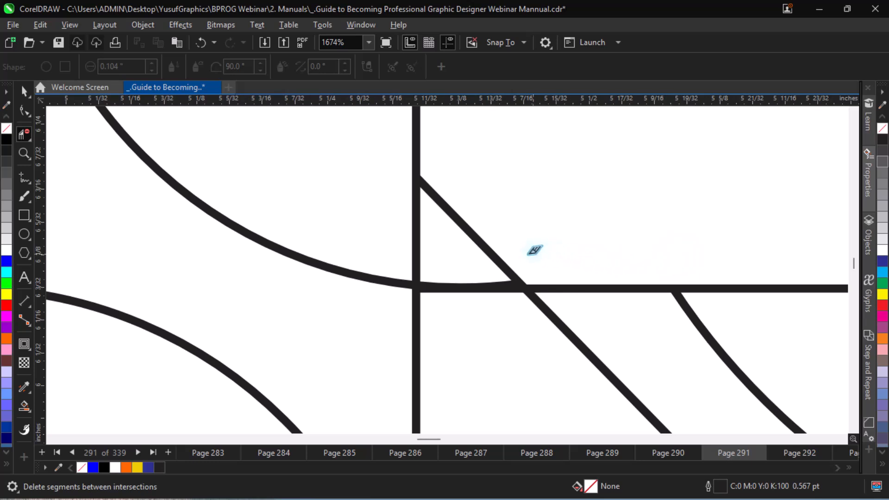
click(490, 249)
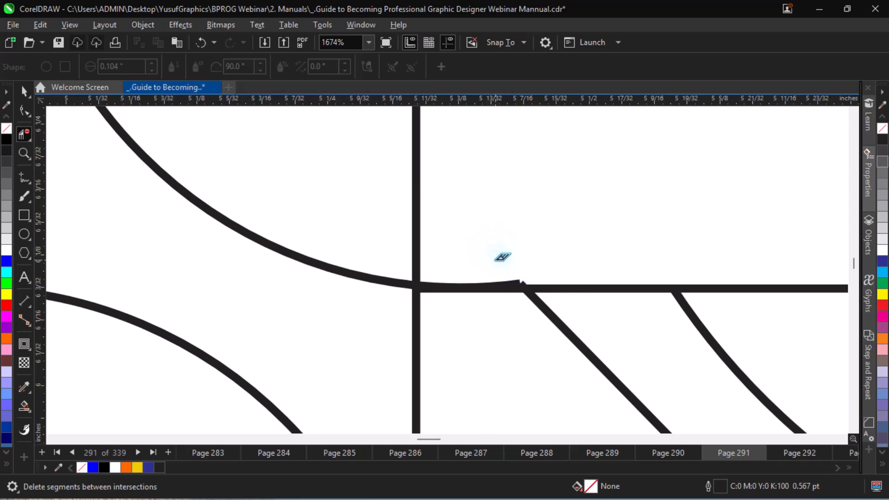
Try to trim the tiny overhang where the small circle's arc meets the lower diagonal on the bar's bottom line.
click(531, 277)
key(ctrl+z)
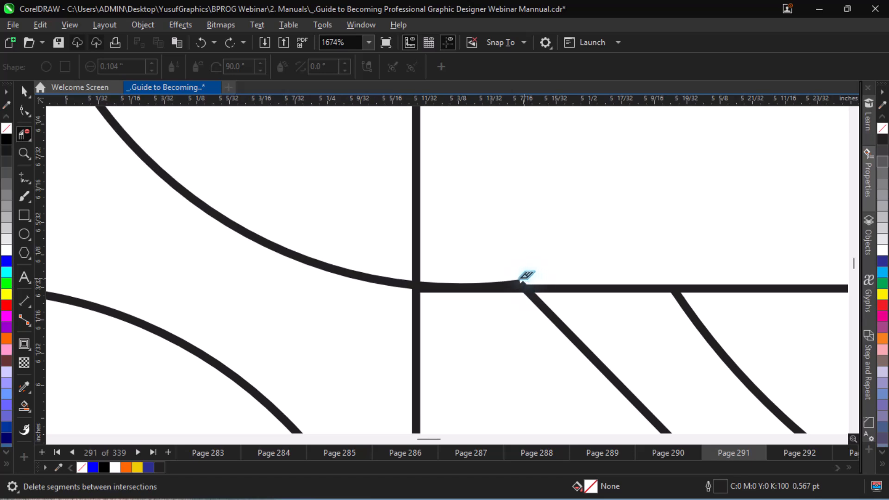
click(514, 280)
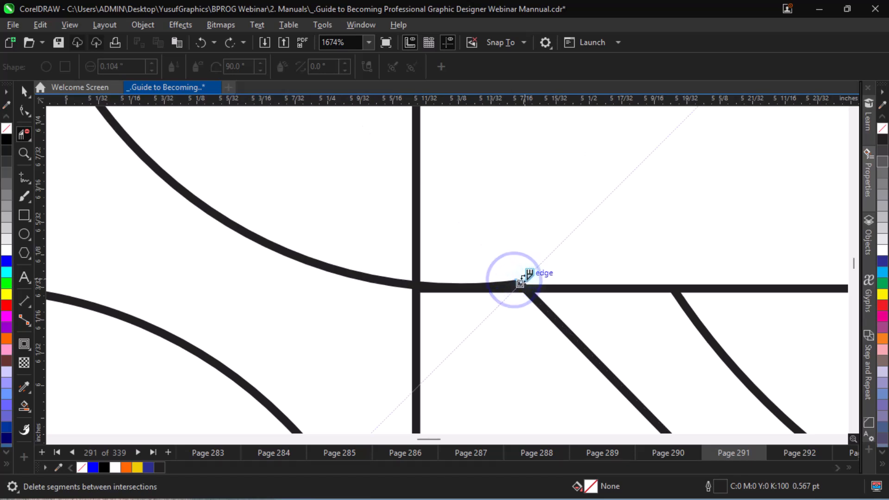
scroll(538, 283, up, 2)
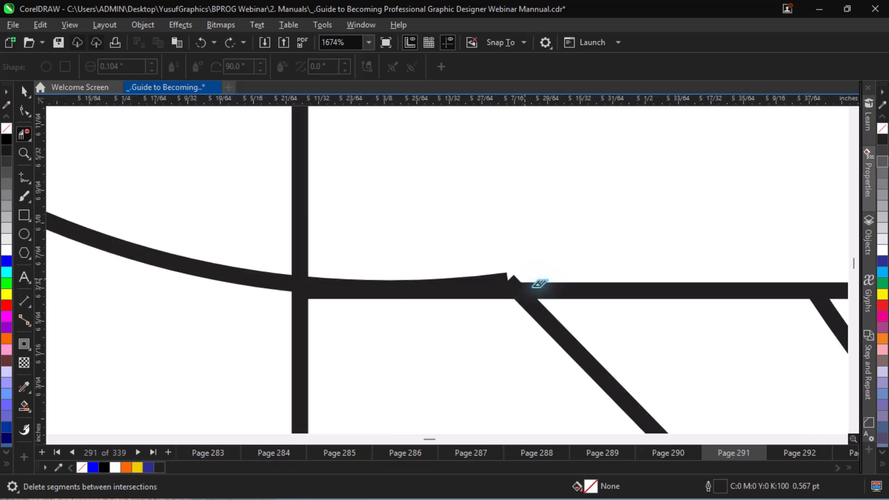
Delete the large outer circle's upper-left arc between the stem's inner line and the circle's topmost point.
key(ctrl+minus)
key(ctrl+minus)
key(ctrl+minus)
key(ctrl+minus)
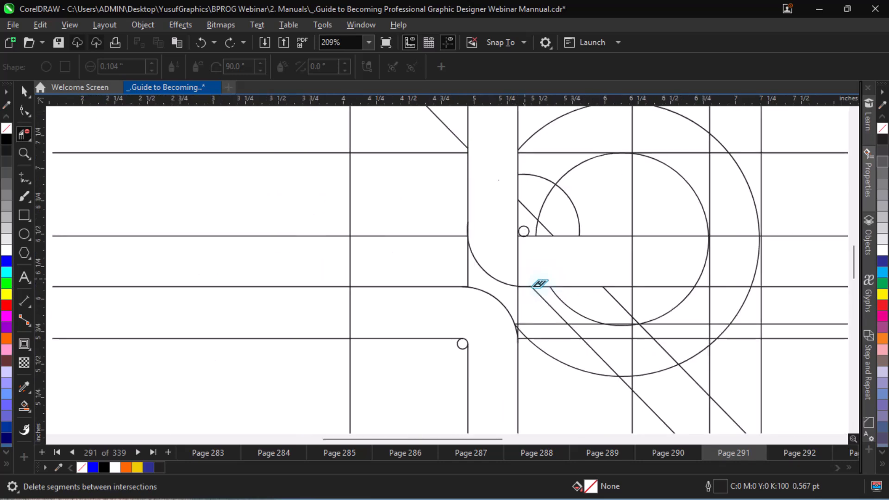
key(ctrl+minus)
key(ctrl+minus)
key(ctrl+minus)
key(z)
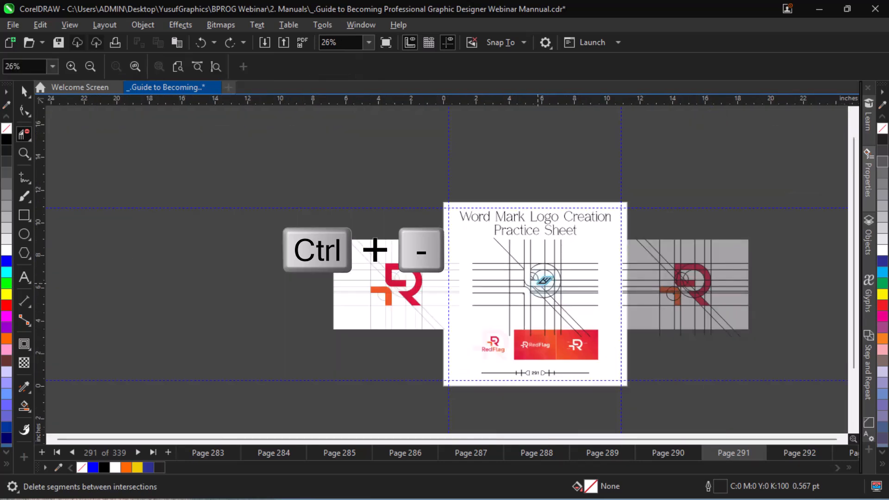
drag(376, 251, 519, 304)
key(space)
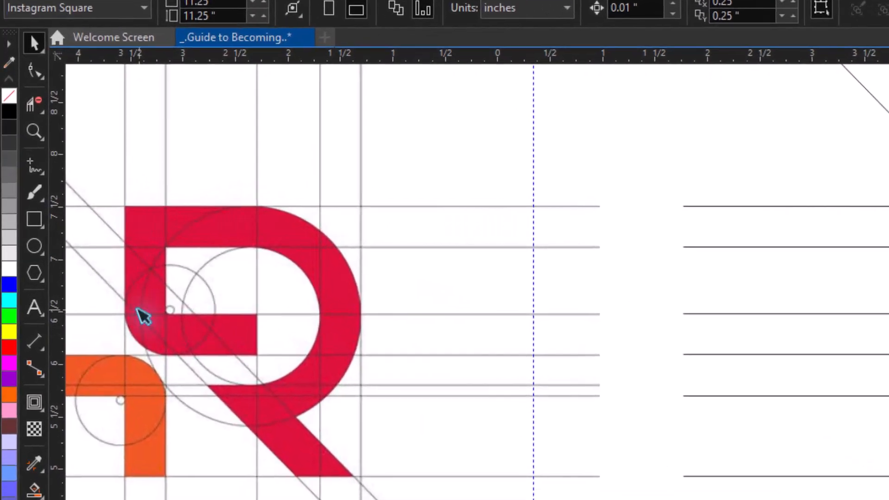
click(29, 120)
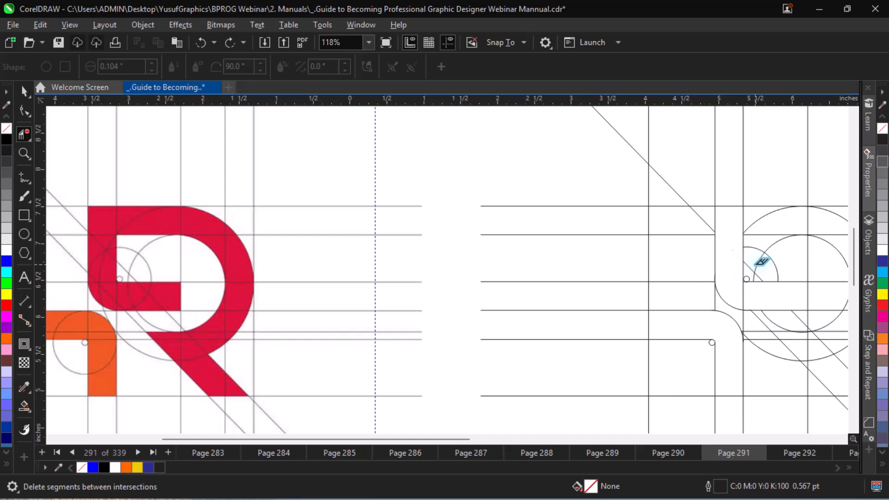
click(768, 214)
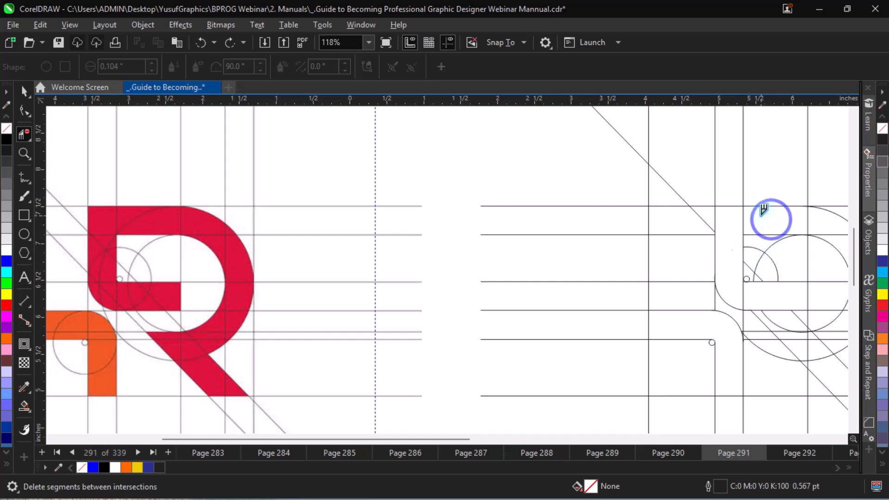
Try to delete the inner circle's left arc where it overlaps the small circle above the middle bar.
click(763, 252)
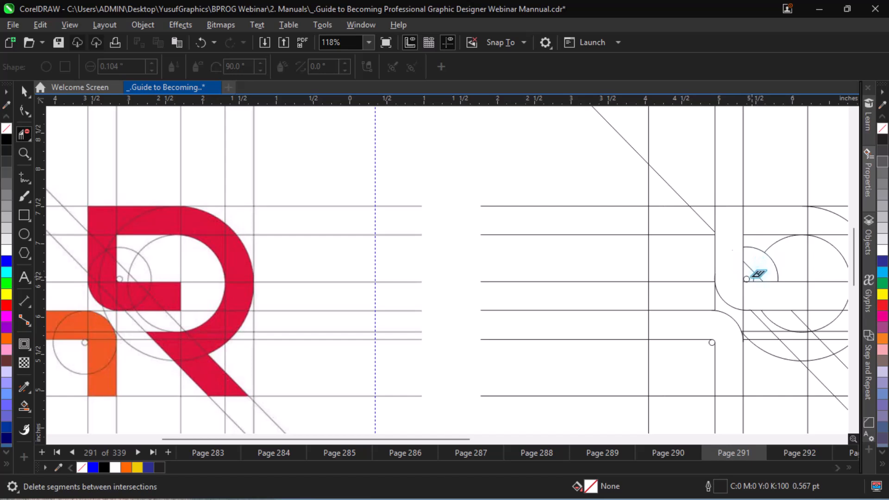
click(755, 275)
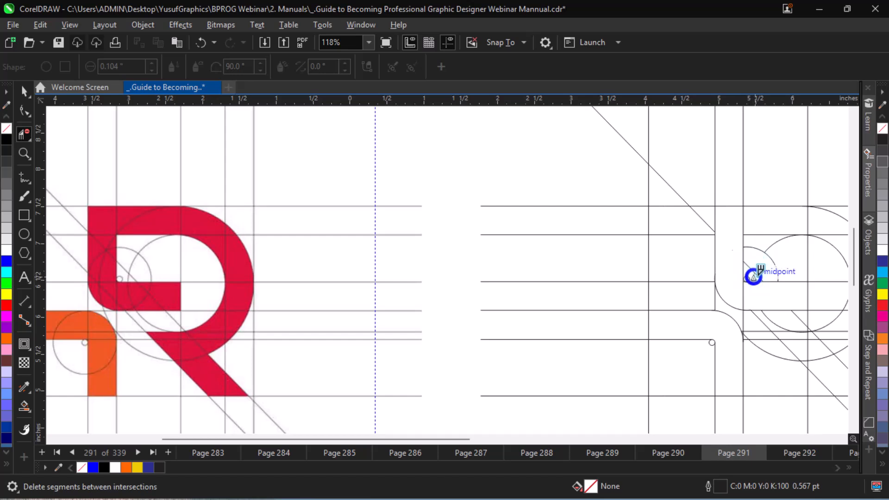
click(750, 271)
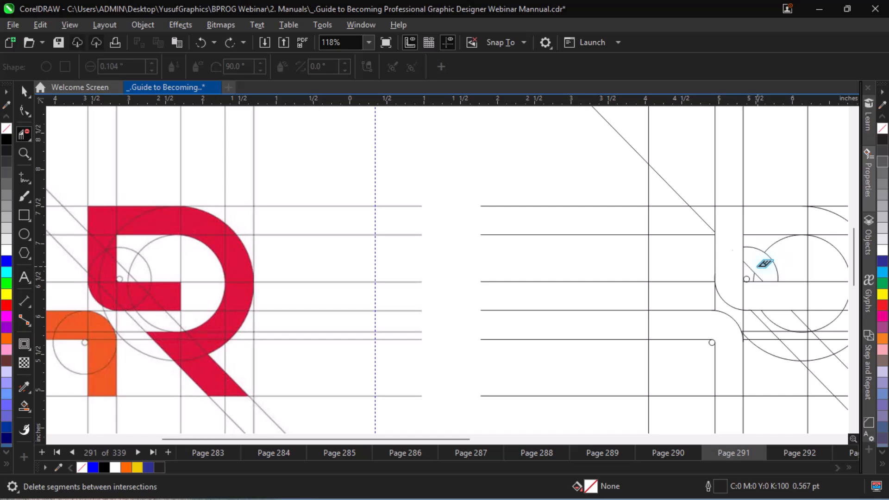
Delete the vertical and horizontal line segments crossing the upper right of the R's bowl between its inner and outer circles.
key(alt+Right)
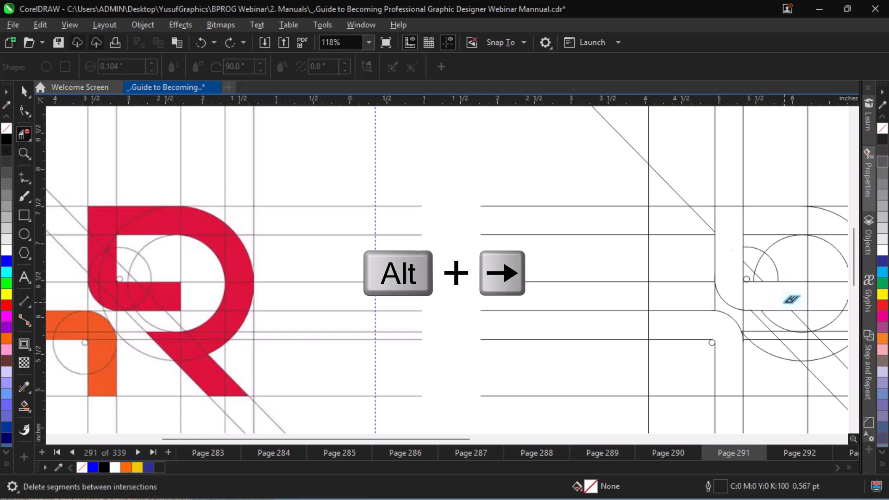
key(alt+Right)
key(alt+Right)
key(alt+Right)
key(alt+Right)
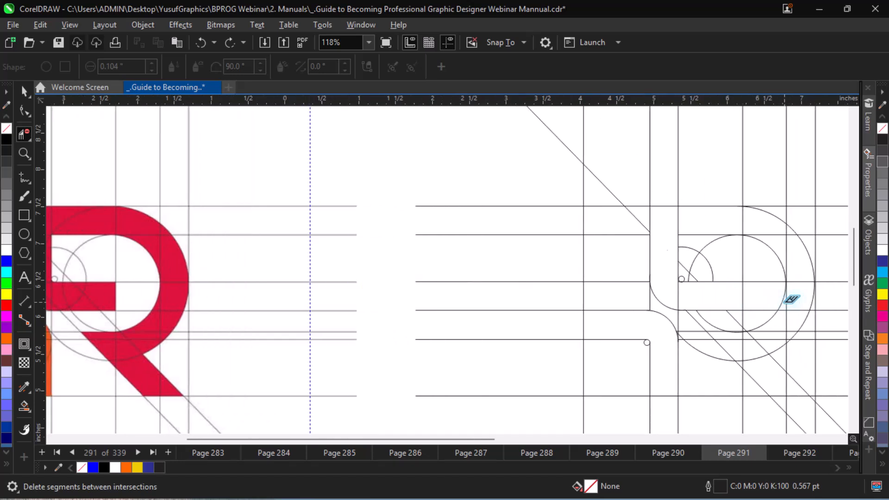
key(alt+Left)
key(alt+Left)
key(alt+Left)
scroll(791, 299, right, 1)
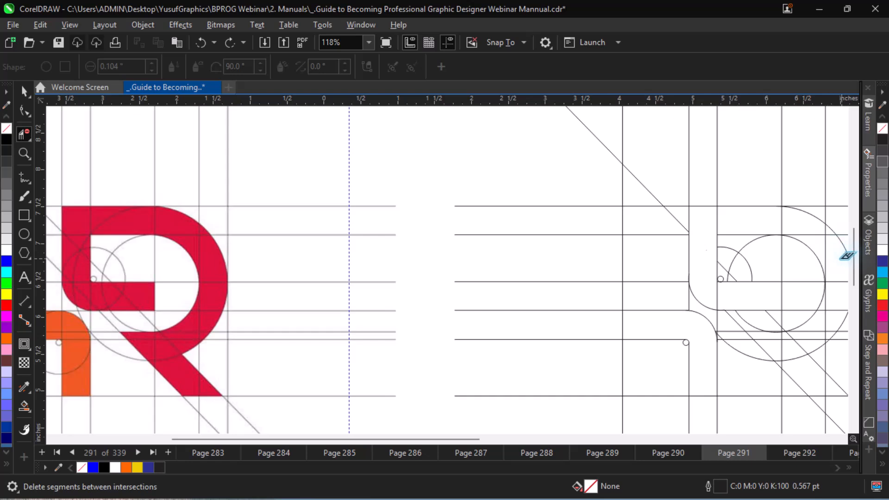
drag(833, 255, 817, 233)
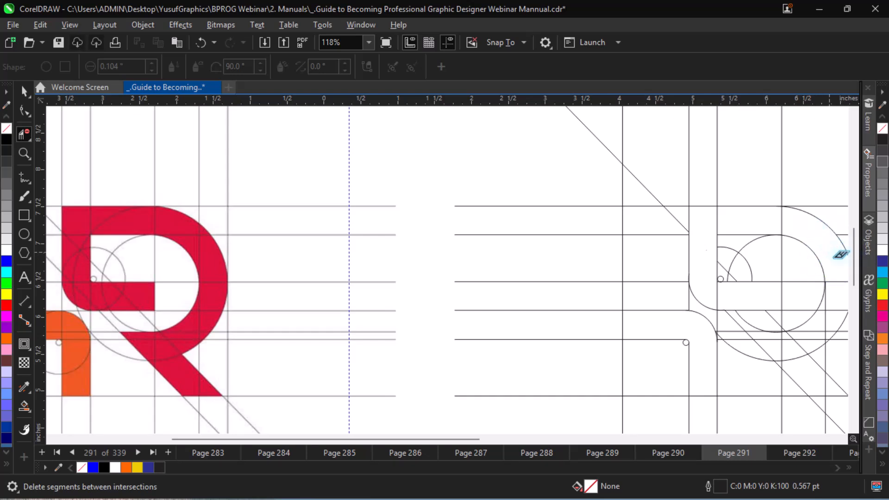
Delete the two middle-bar line segments that cross the right side of the bowl toward the outer circle.
key(alt+Right)
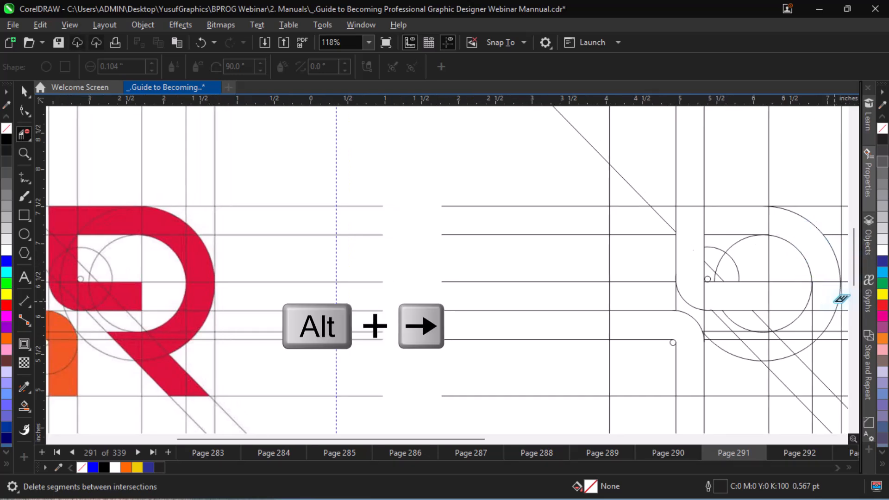
key(alt+Down)
key(alt+Down)
key(alt+Down)
key(alt+Down)
key(alt+Left)
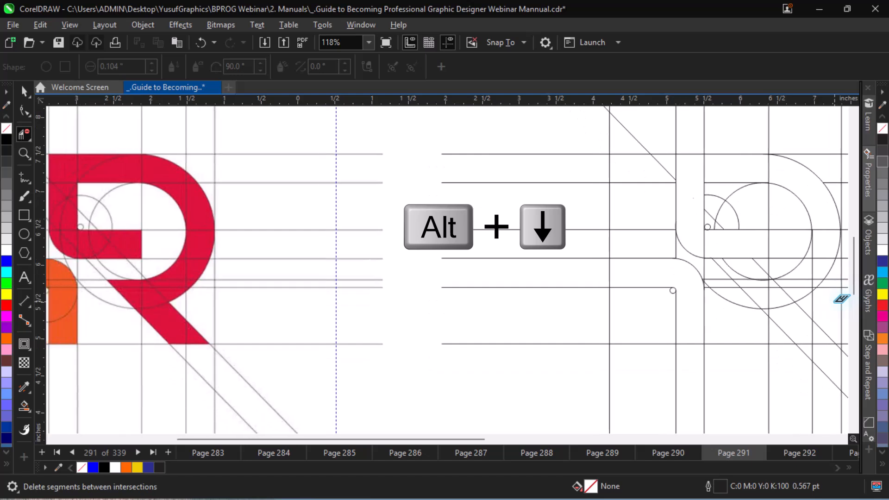
drag(820, 217, 825, 255)
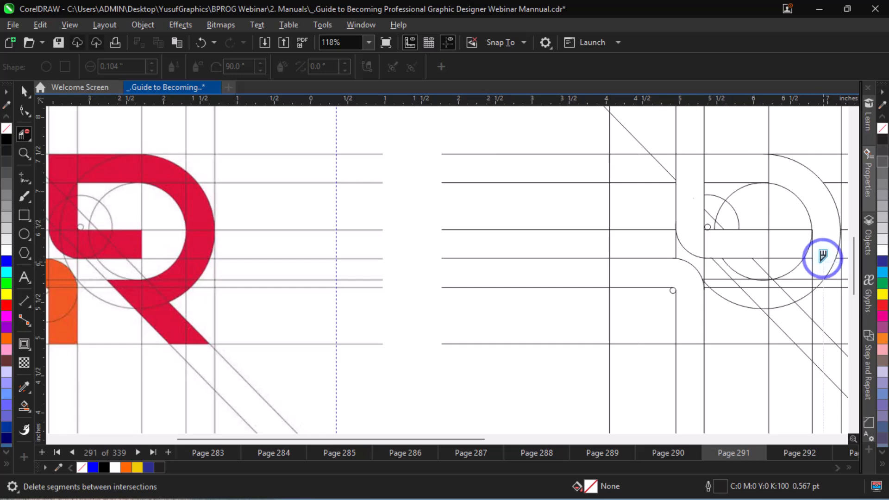
Delete the upper pieces of the vertical line and the two horizontal segments between the right diagonal and that vertical in the bowl's lower right.
click(805, 274)
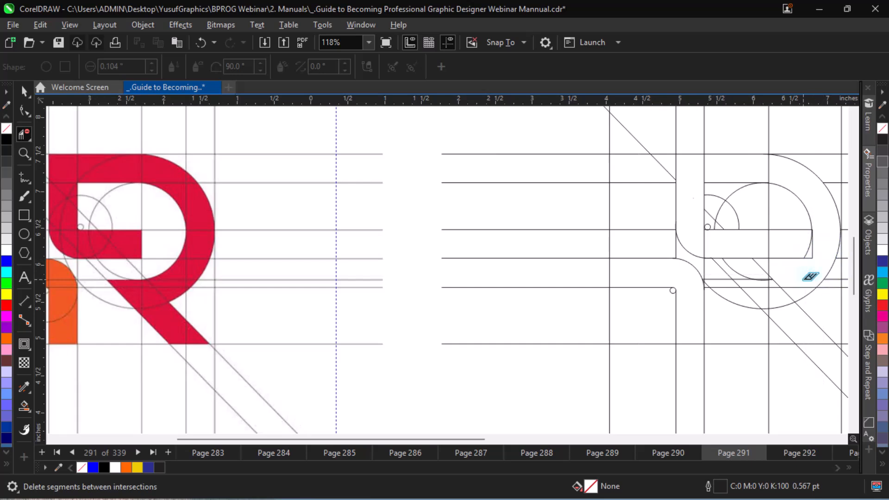
key(ctrl+z)
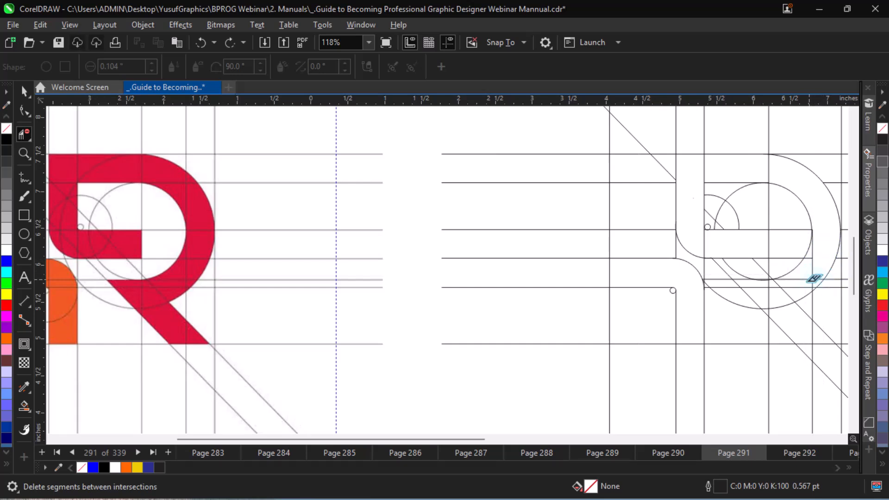
click(810, 276)
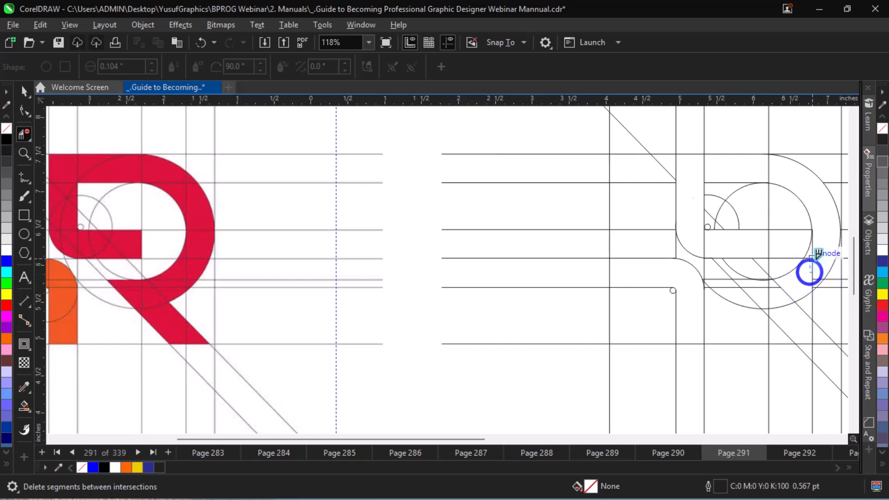
click(811, 250)
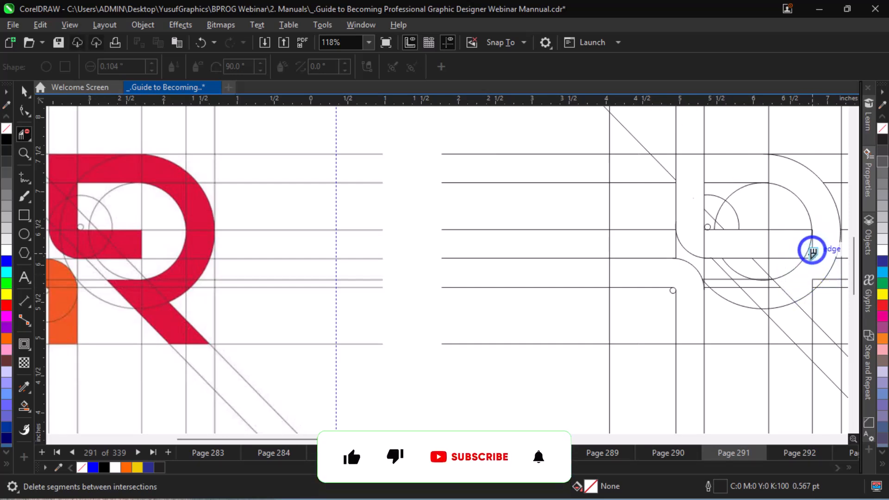
click(809, 258)
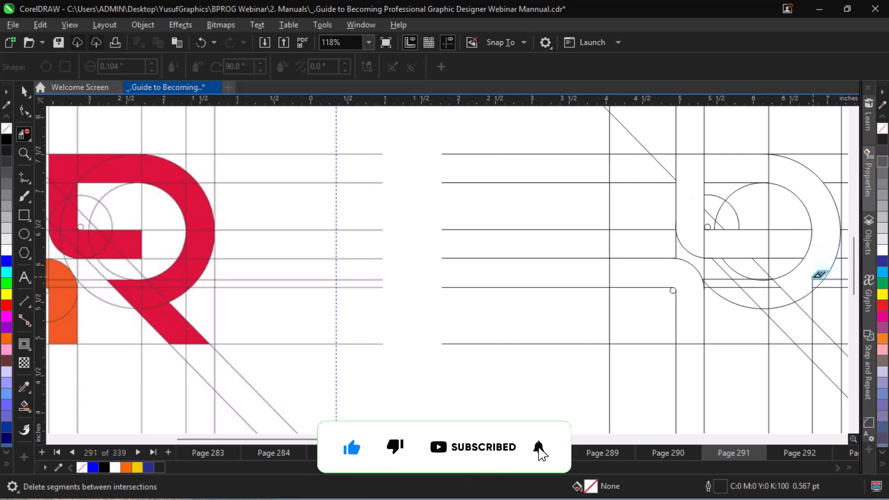
click(810, 288)
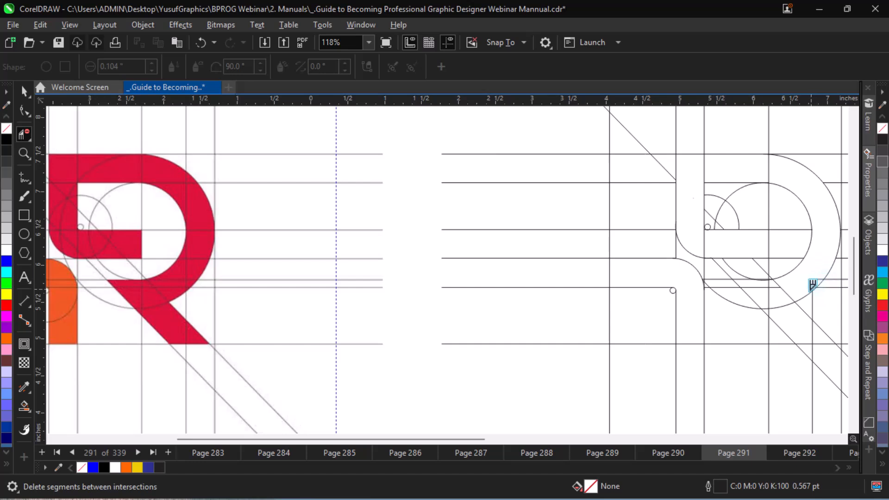
click(812, 282)
Delete the remaining short vertical pieces and the lower horizontal stub just inside the outer circle at the bowl's lower right.
key(ctrl+equal)
key(ctrl+equal)
key(ctrl+equal)
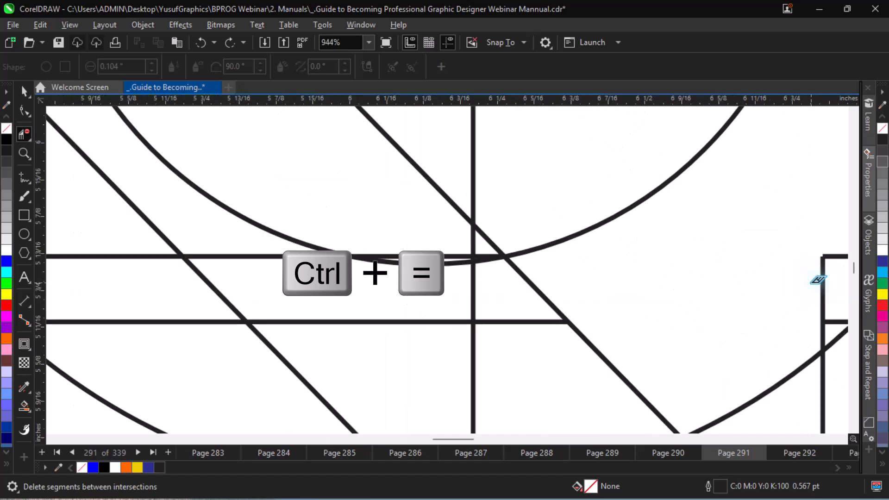
click(825, 315)
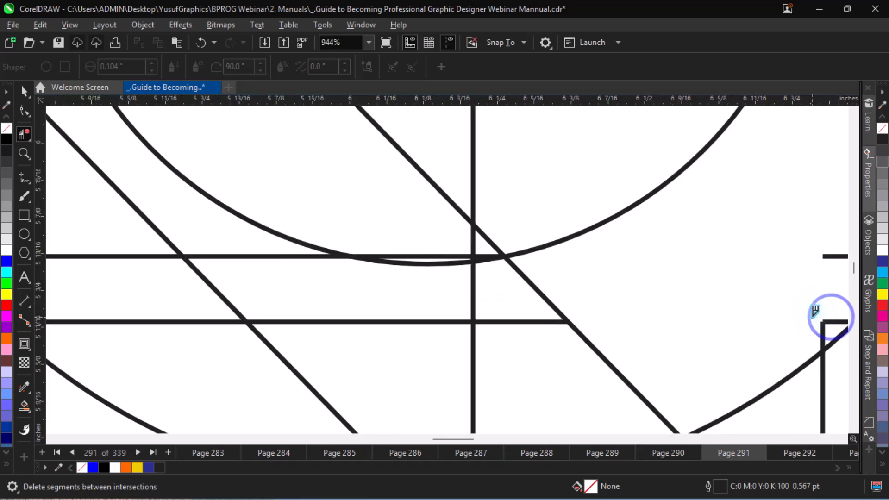
click(822, 327)
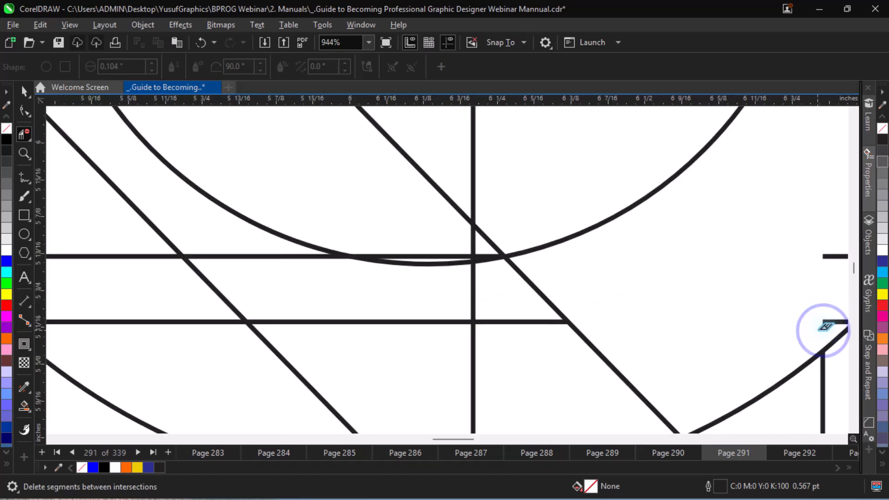
click(825, 326)
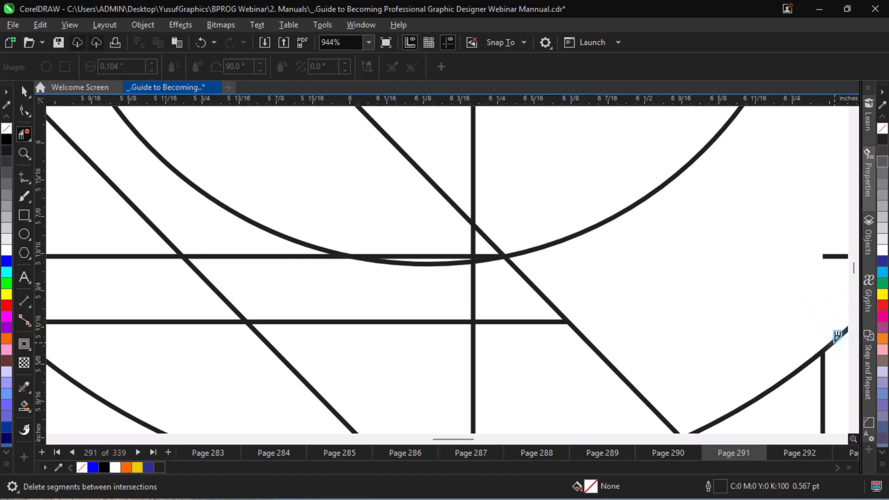
Delete the last short horizontal segment reaching the outer circle at the lower right of the R's bowl.
key(ctrl+equal)
key(ctrl+minus)
key(ctrl+minus)
key(ctrl+minus)
key(ctrl+minus)
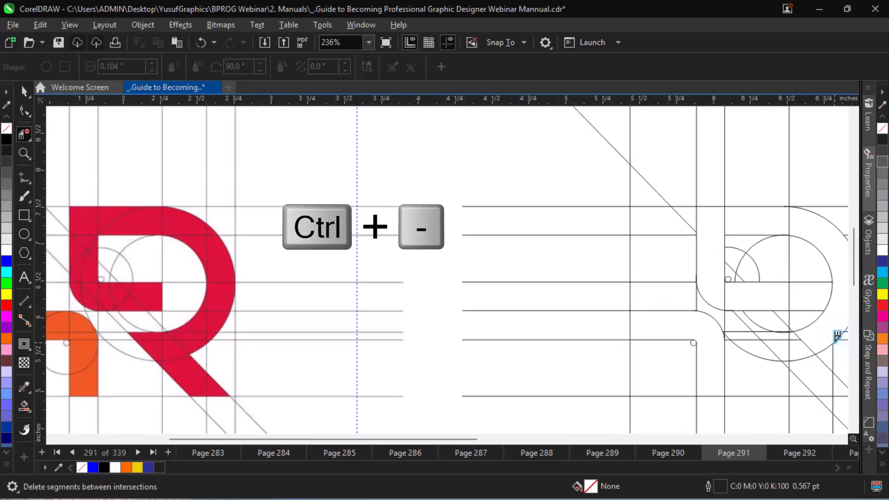
key(alt+Right)
key(alt+Right)
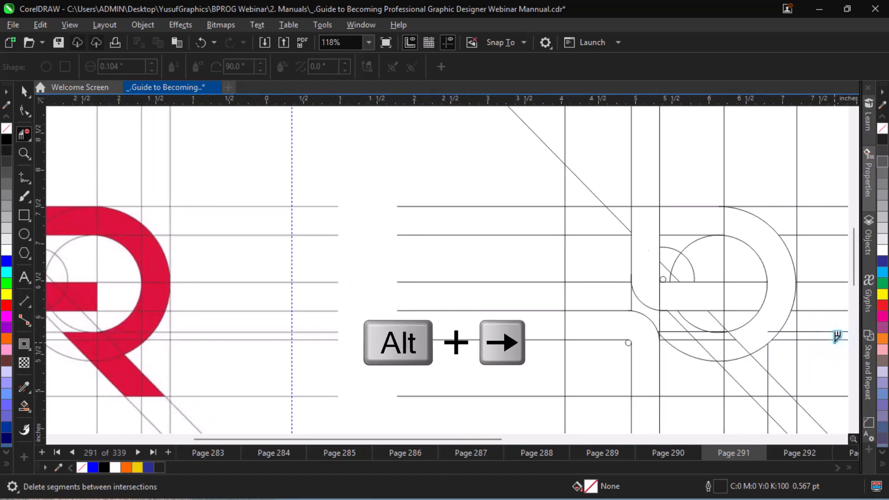
click(772, 328)
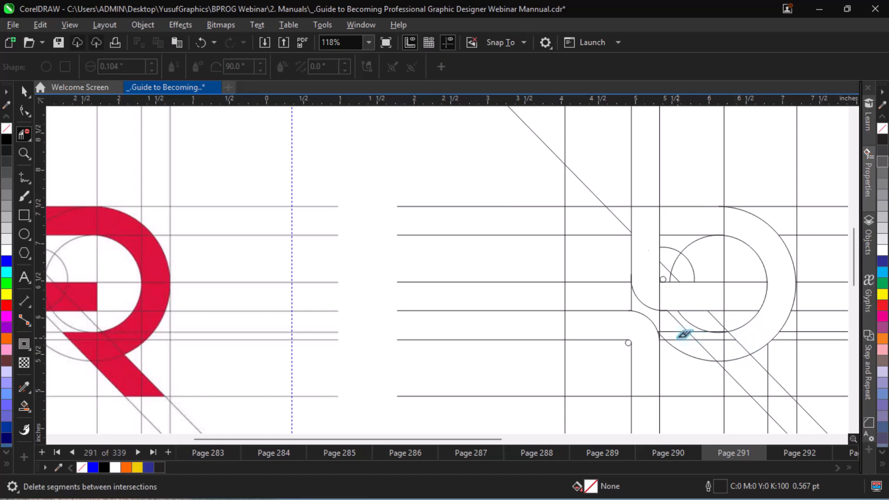
key(alt+Right)
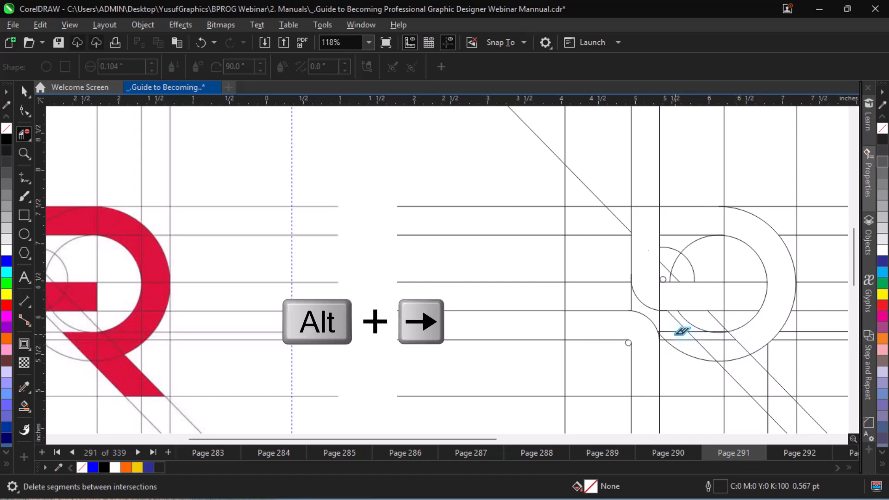
key(alt+Right)
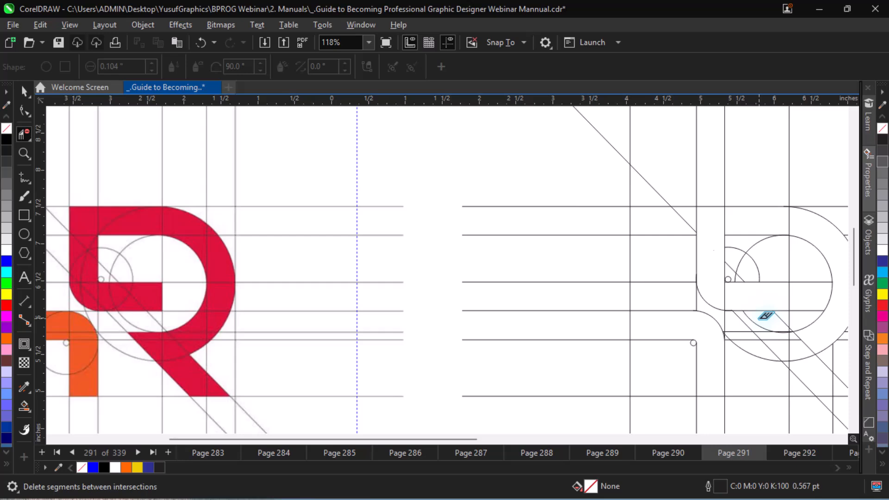
Fill the hook-shaped region below and beside the R's stem with dark blue using Smart Fill.
scroll(779, 310, right, 1)
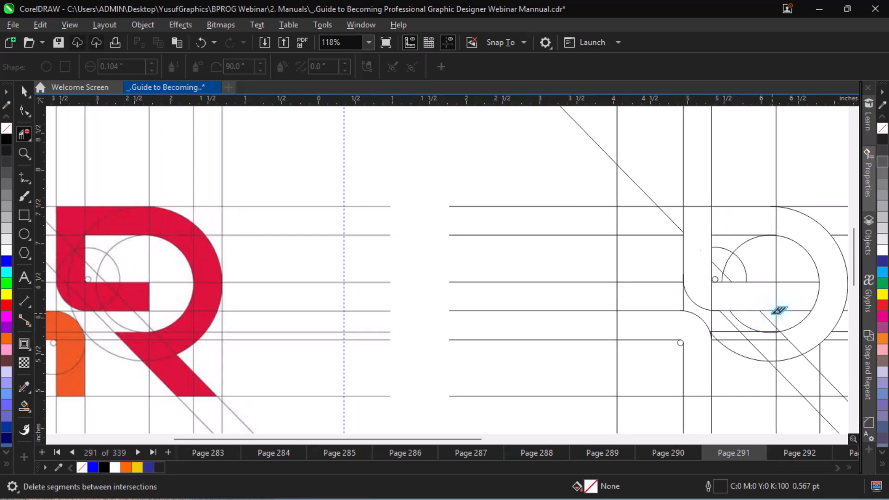
scroll(778, 310, left, 2)
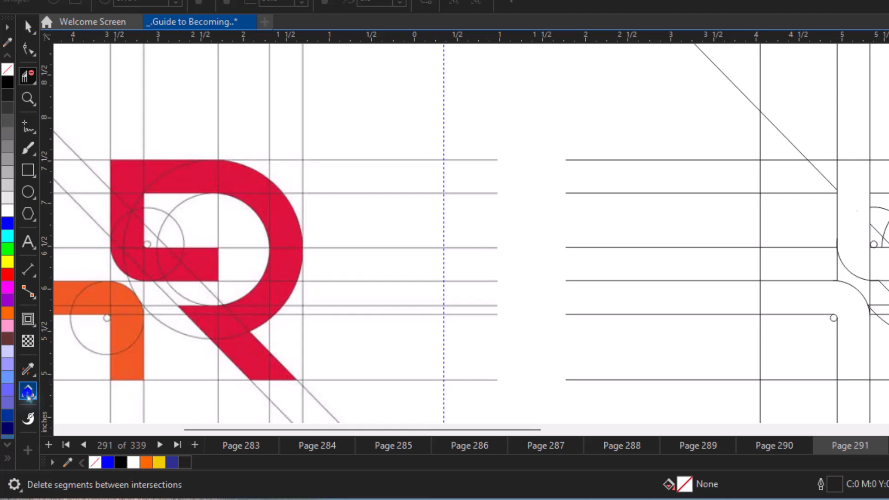
click(34, 367)
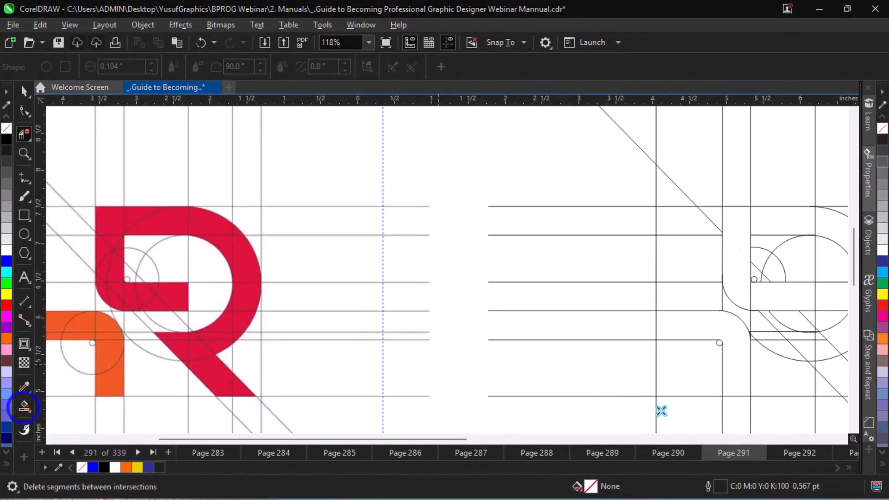
click(705, 324)
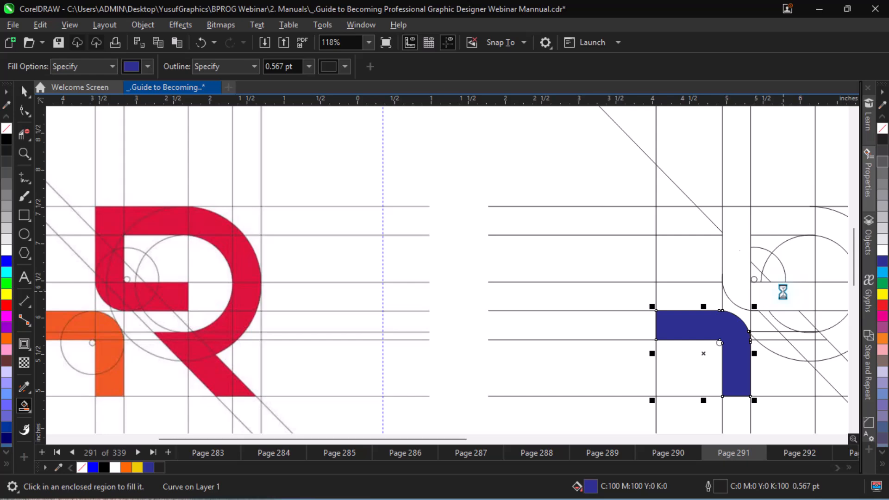
Delete the vertical segment that separates the R's stem from its middle bar.
key(space)
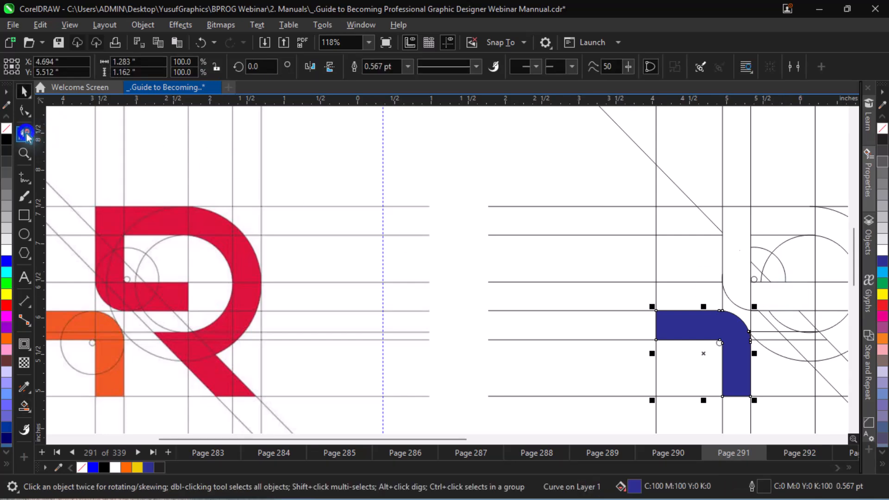
click(25, 135)
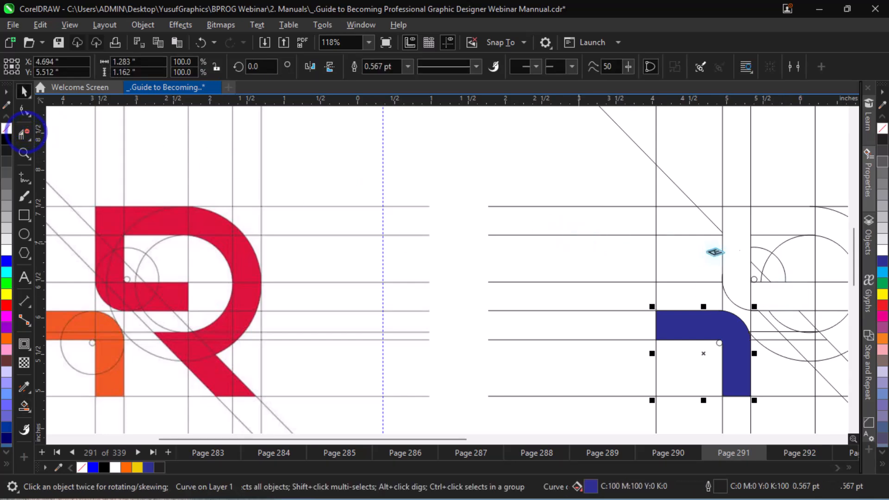
click(751, 294)
key(space)
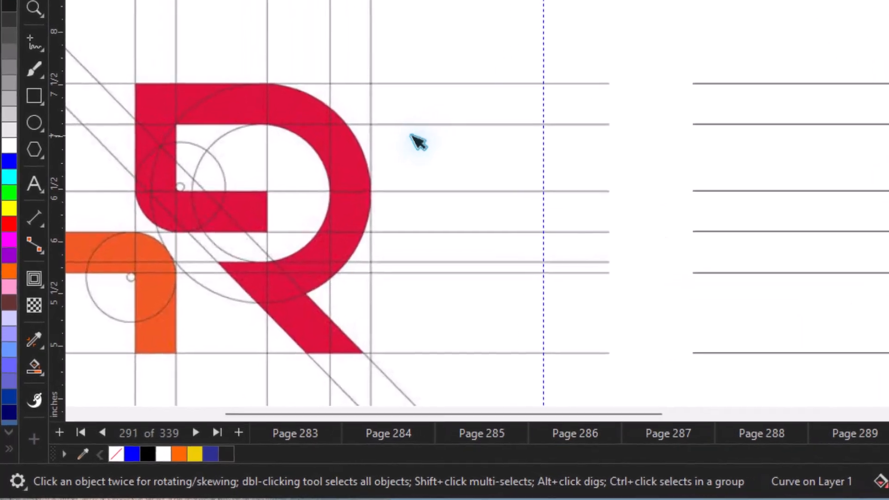
Try to fill the R's stem and middle bar as one region with Smart Fill, and undo the fill.
click(34, 368)
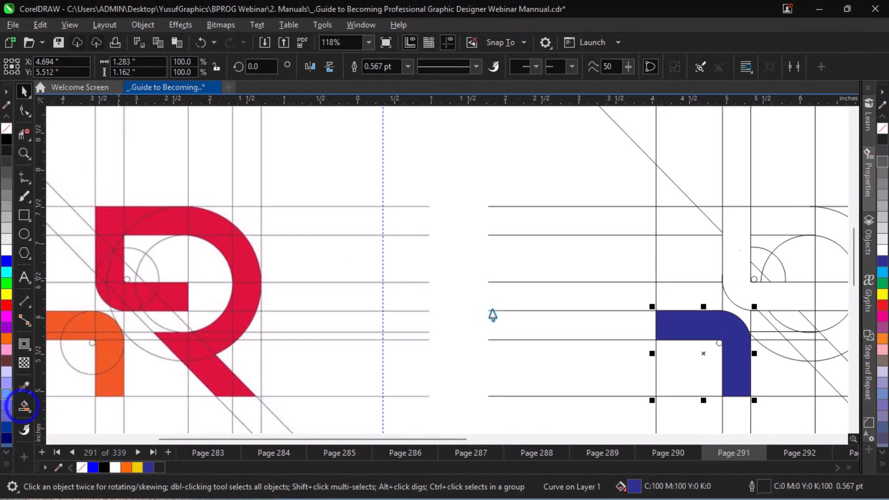
click(746, 291)
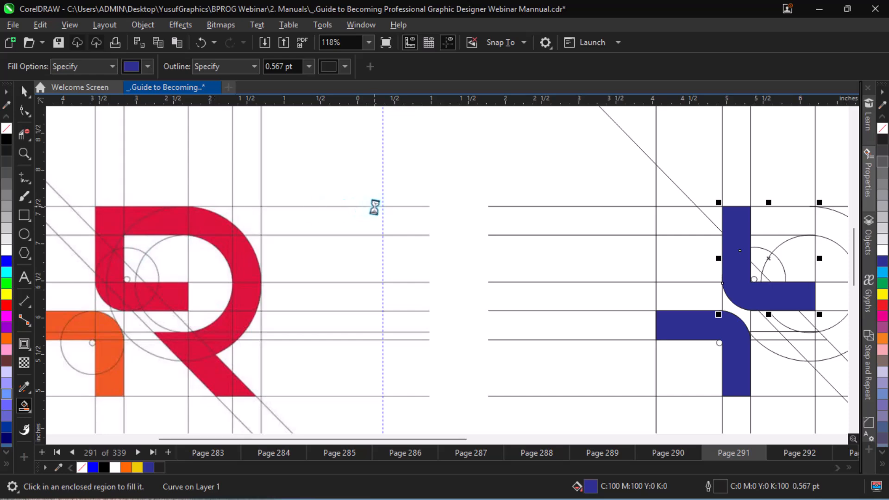
key(ctrl+z)
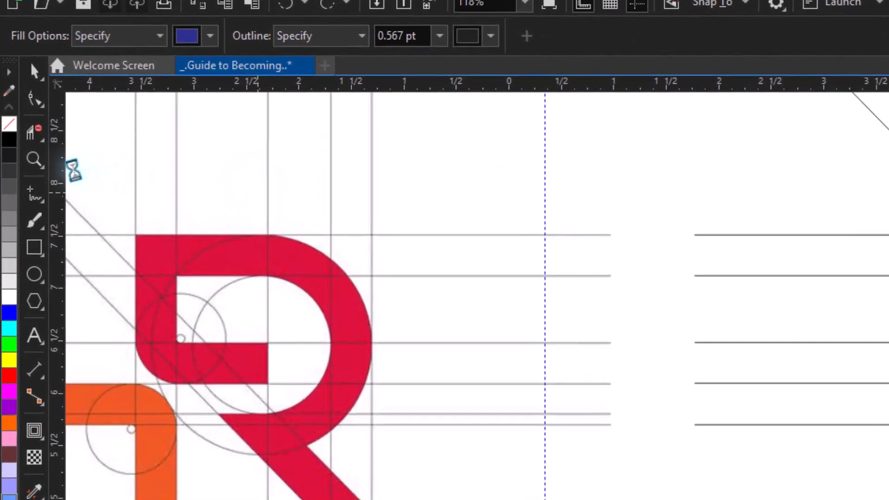
Delete the vertical segment that separates the R's stem from its top bar.
click(35, 133)
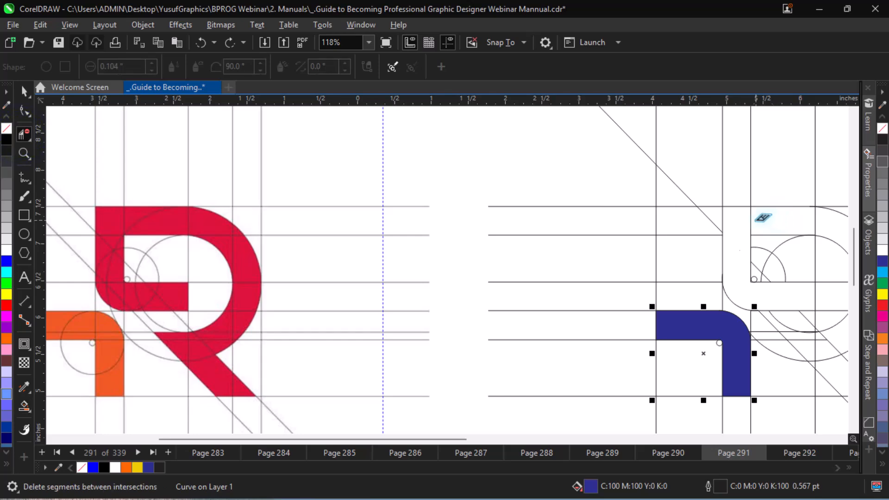
click(752, 218)
key(space)
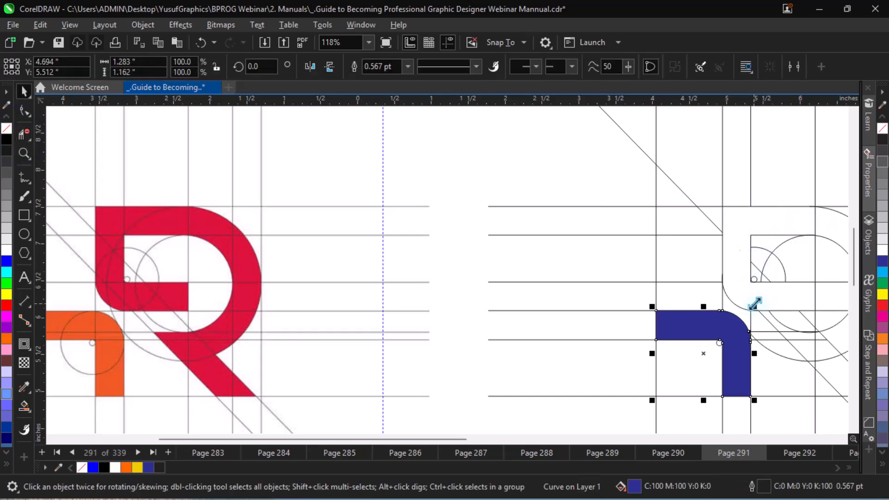
Try to fill the R's top bar, stem and middle bar as one region, and undo the fill.
click(23, 135)
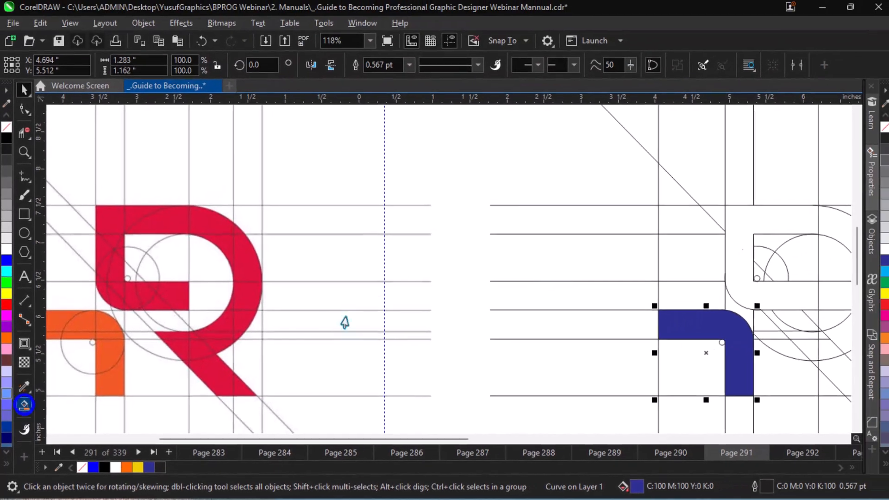
click(733, 273)
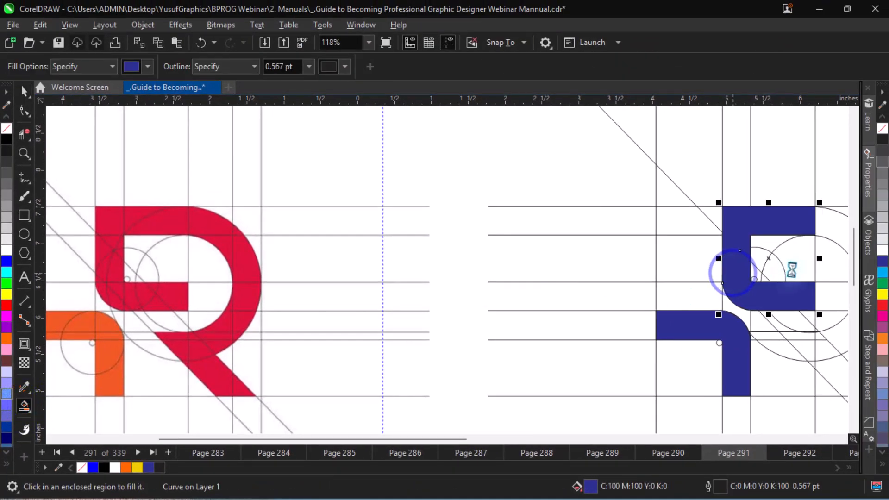
key(ctrl+z)
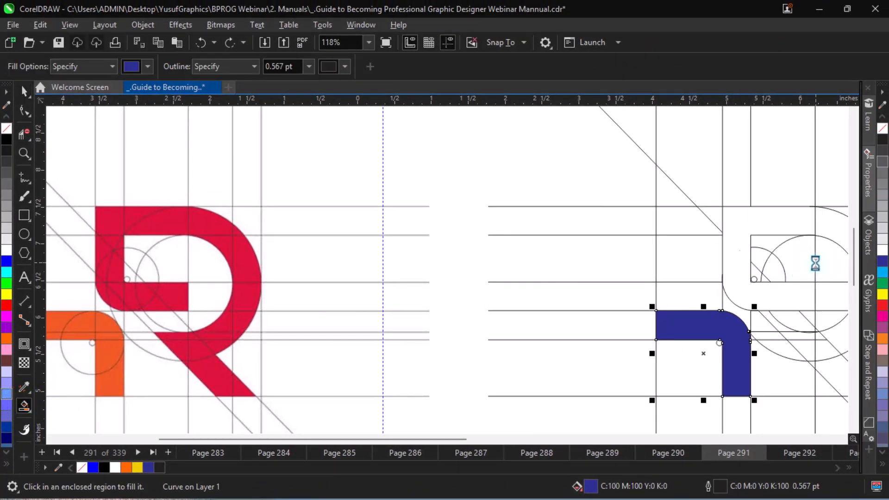
Delete the vertical segment crossing the R's top bar where it meets the curved bowl.
key(space)
key(alt+Right)
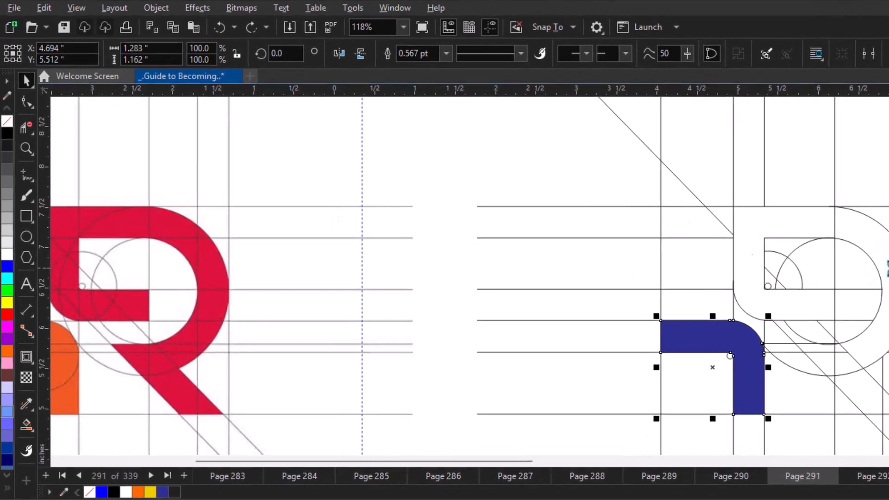
key(space)
click(26, 125)
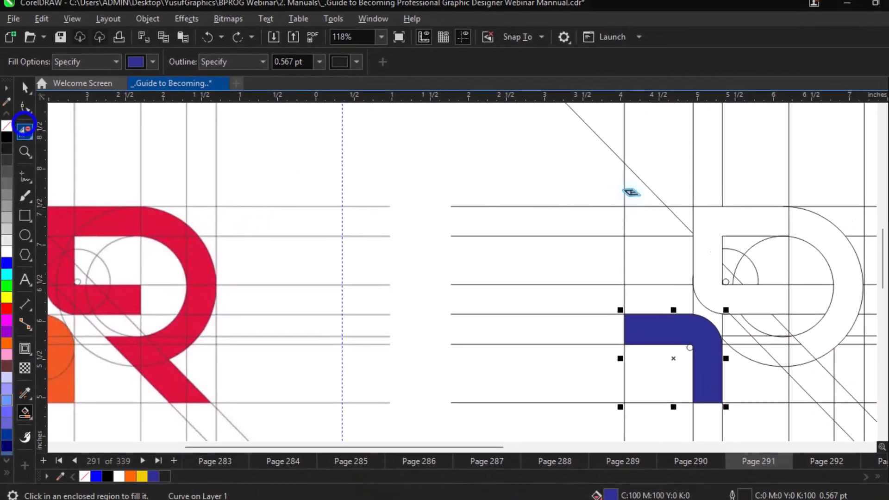
click(779, 222)
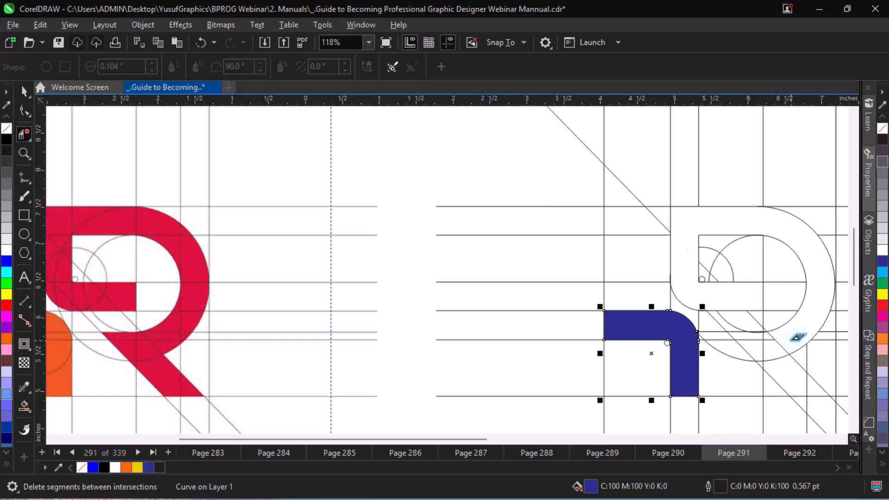
Delete the vertical and diagonal segments that cross the lower part of the bowl's ring between the inner and outer circles.
click(779, 345)
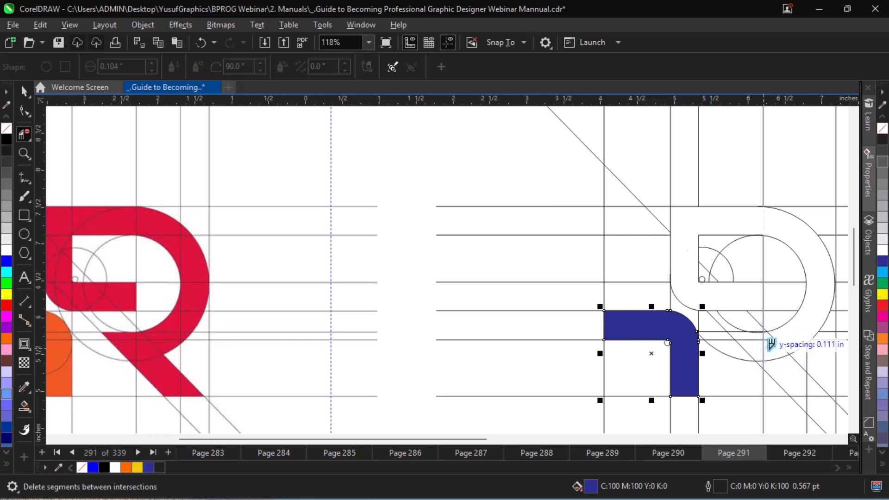
click(767, 348)
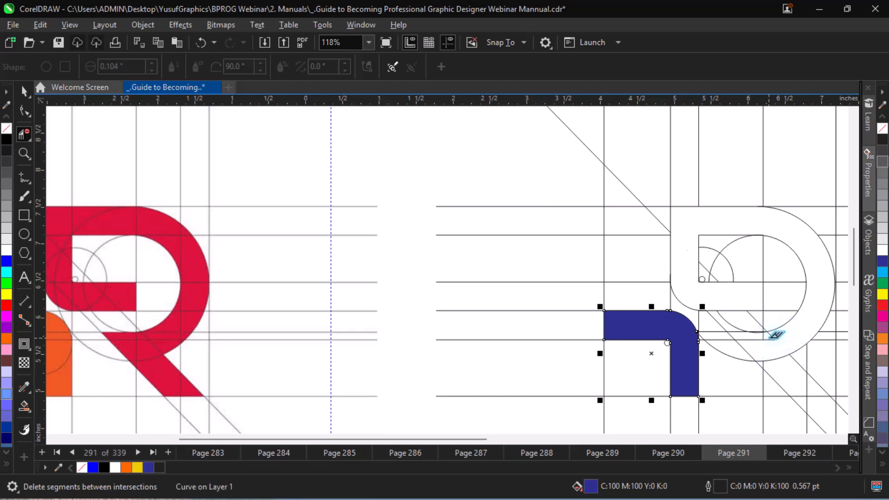
click(771, 336)
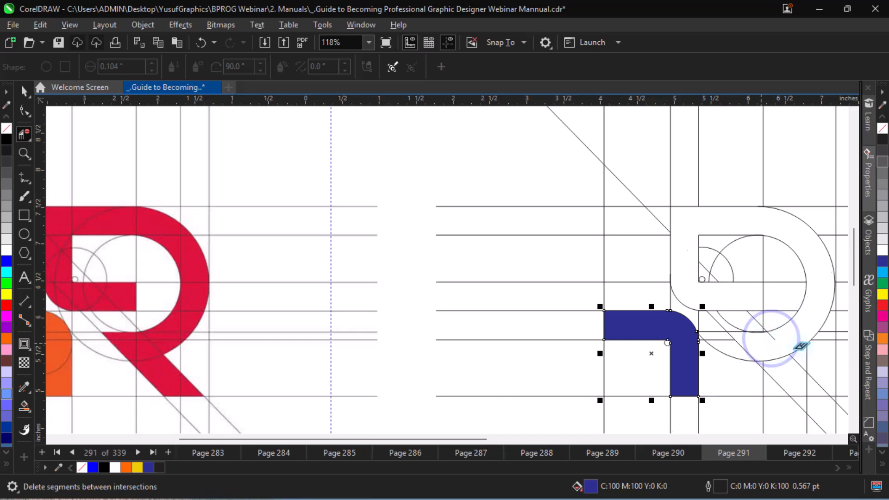
click(771, 340)
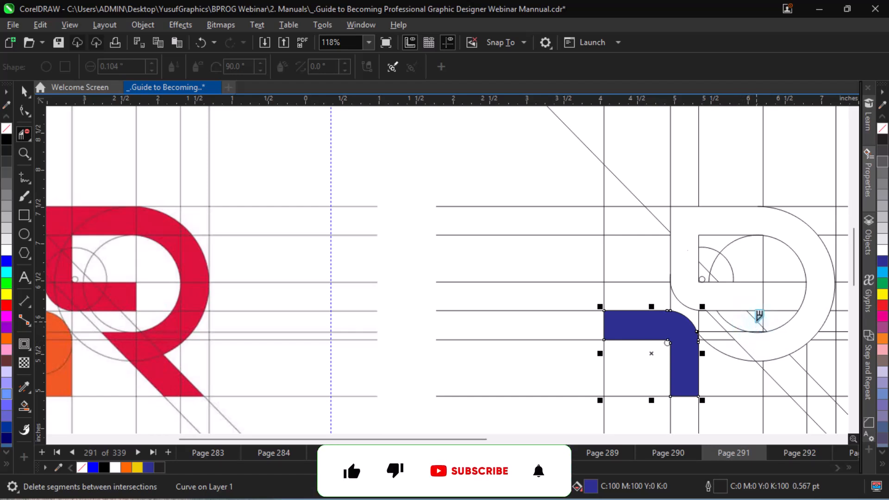
key(space)
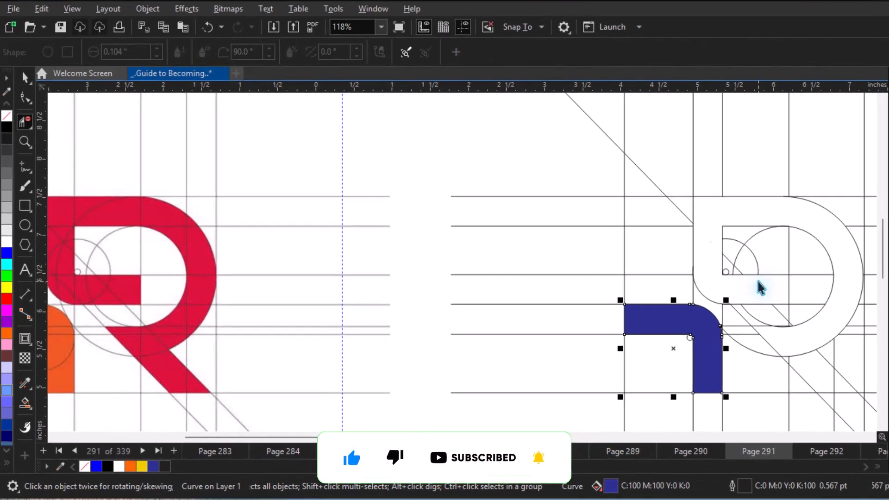
Try to fill the R's stem, bars and bowl as one region with Smart Fill, and undo the fill.
key(space)
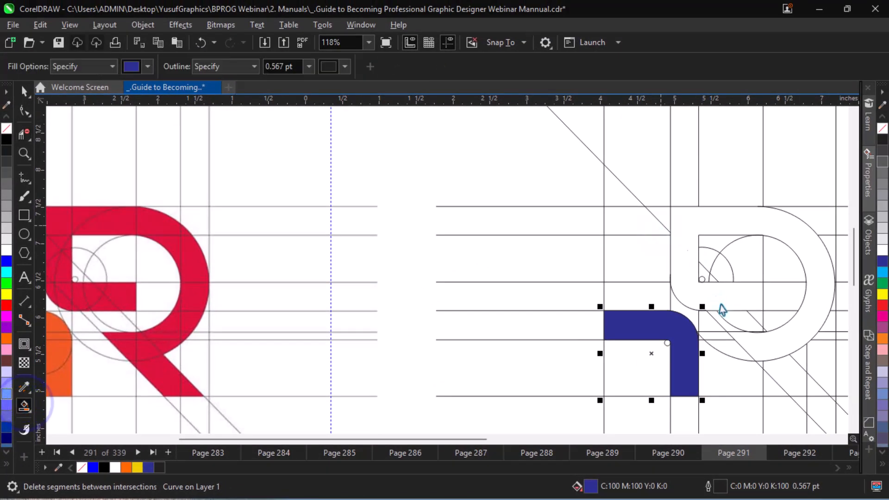
click(738, 303)
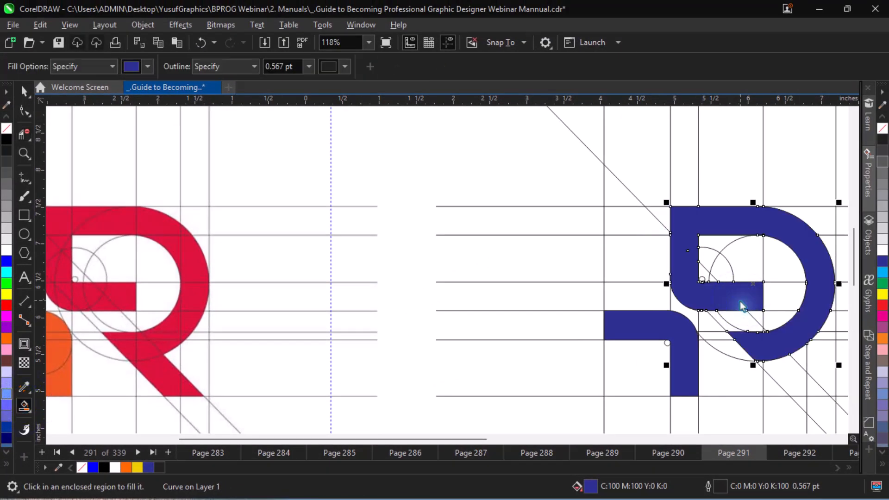
key(ctrl+z)
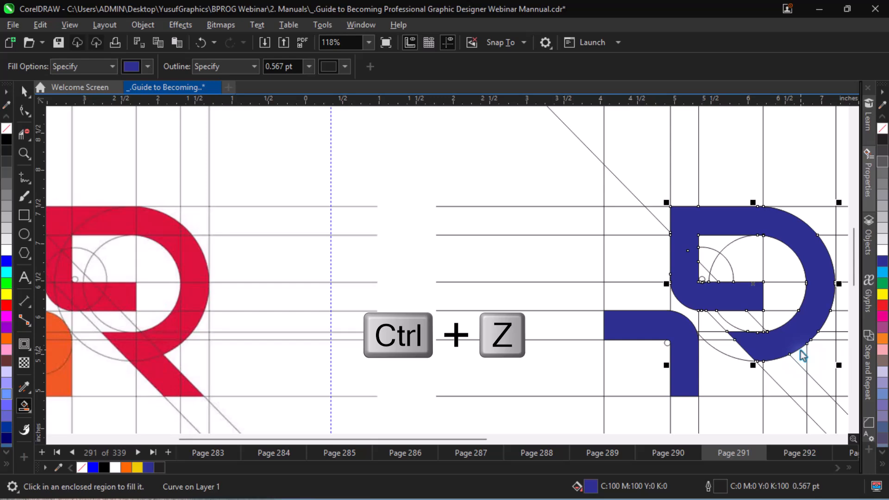
key(ctrl+z)
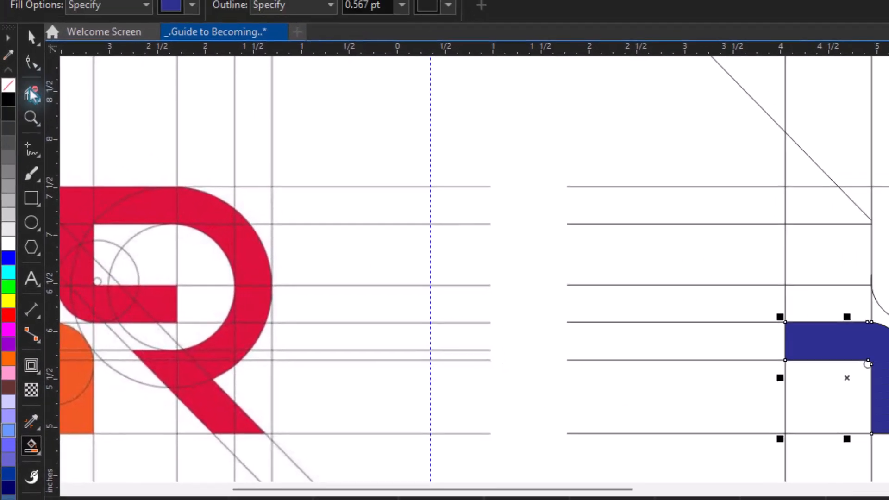
Delete the outer circle's arc between the two leg diagonals and the short vertical piece just above the lower diagonal.
click(31, 95)
click(775, 359)
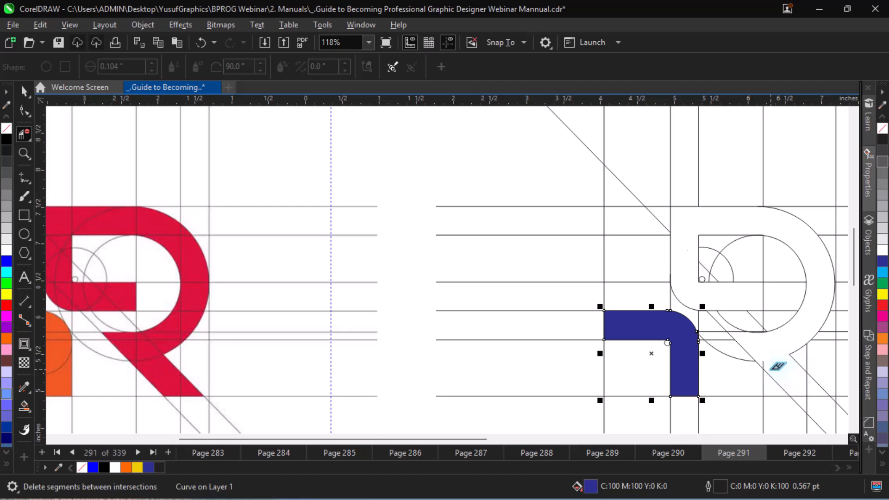
click(765, 368)
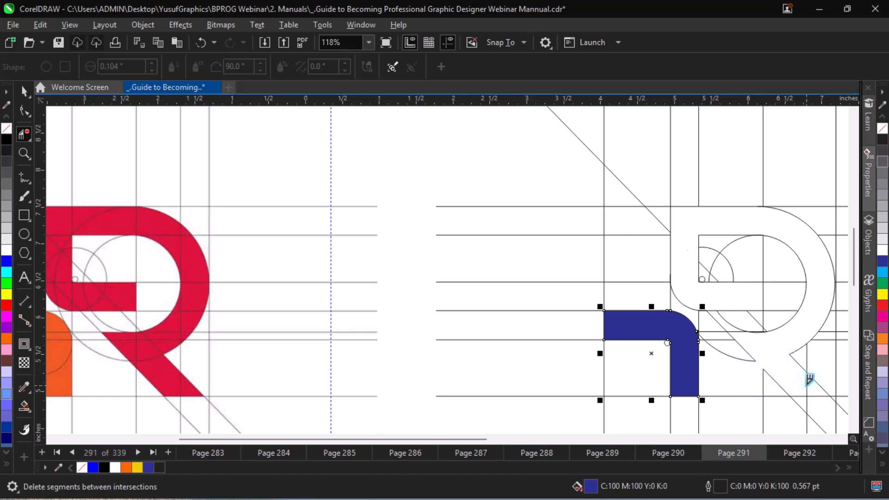
key(ctrl+z)
scroll(764, 361, up, 2)
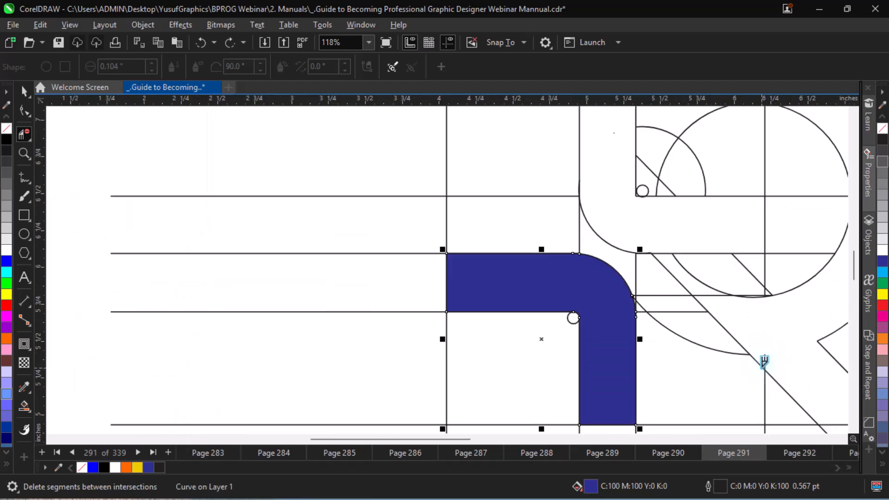
click(765, 341)
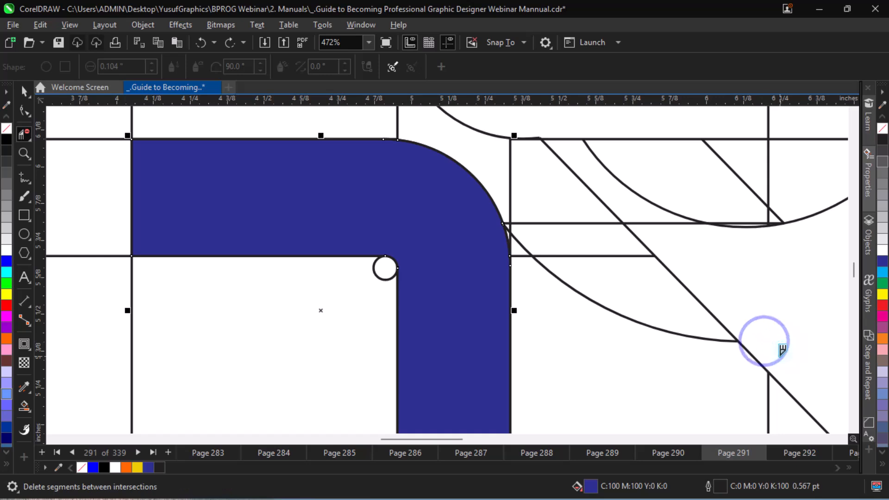
key(ctrl+minus)
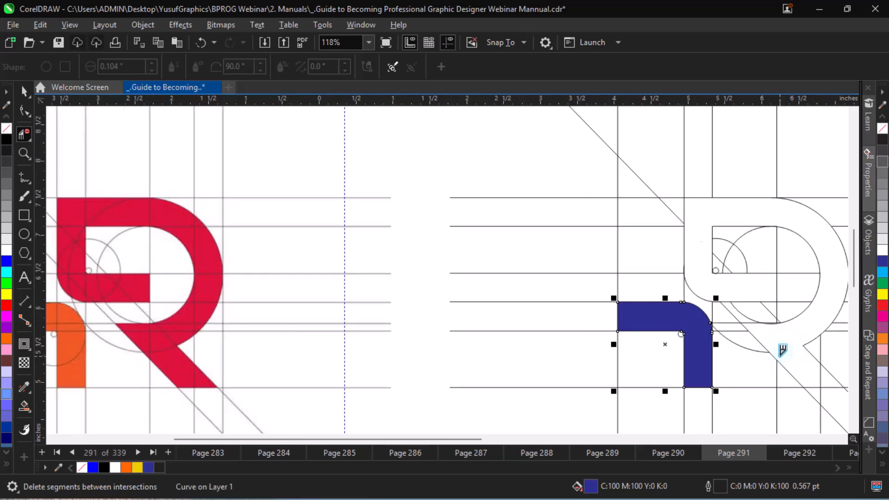
Fill the R's connected stem, bars, bowl and leg with dark blue using Smart Fill.
key(space)
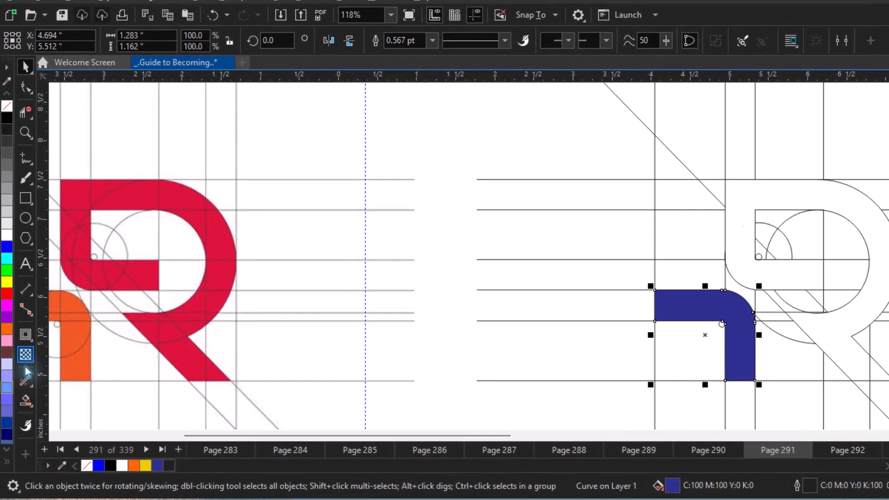
click(25, 400)
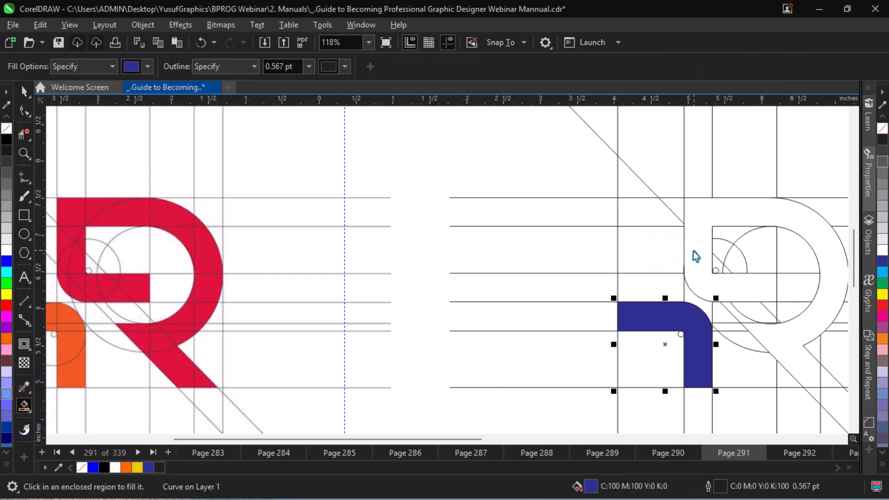
click(696, 256)
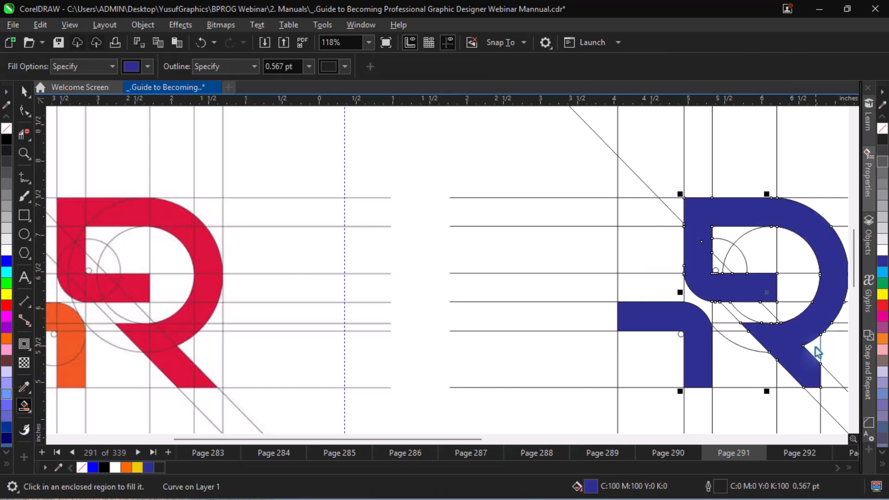
Undo the R's last fill and delete the vertical construction segment that cuts off the tip of the R's leg with Virtual Segment Delete.
key(ctrl+z)
key(alt+Right)
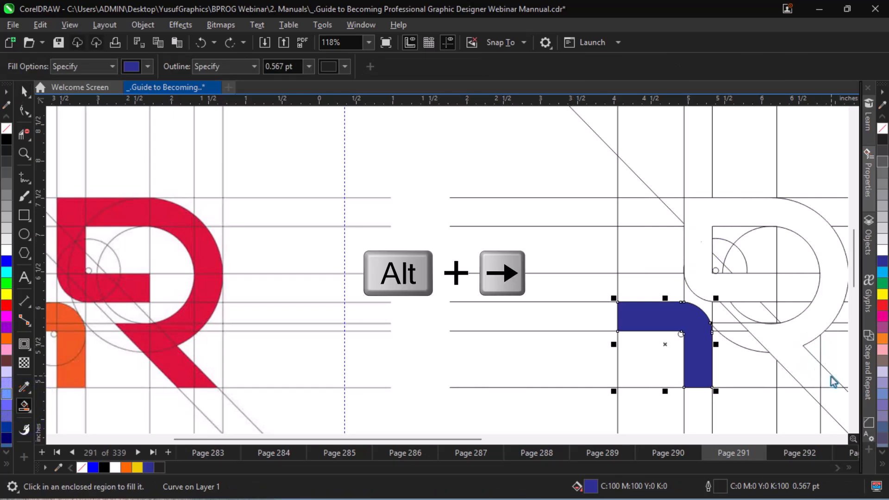
key(alt+Right)
key(alt+Right)
key(alt+Right)
key(alt+Right)
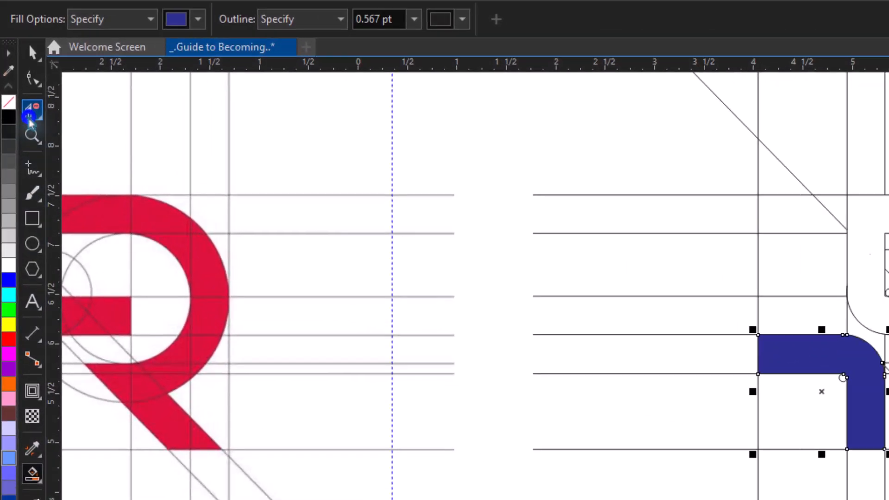
click(23, 137)
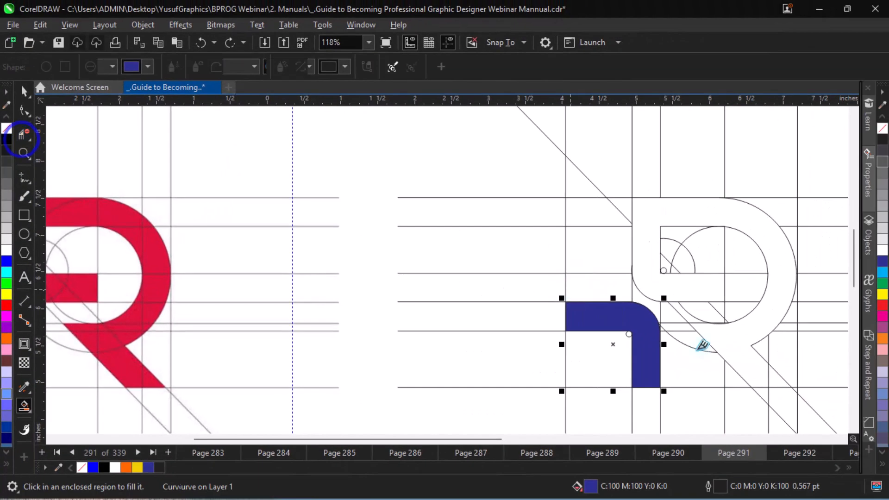
click(764, 373)
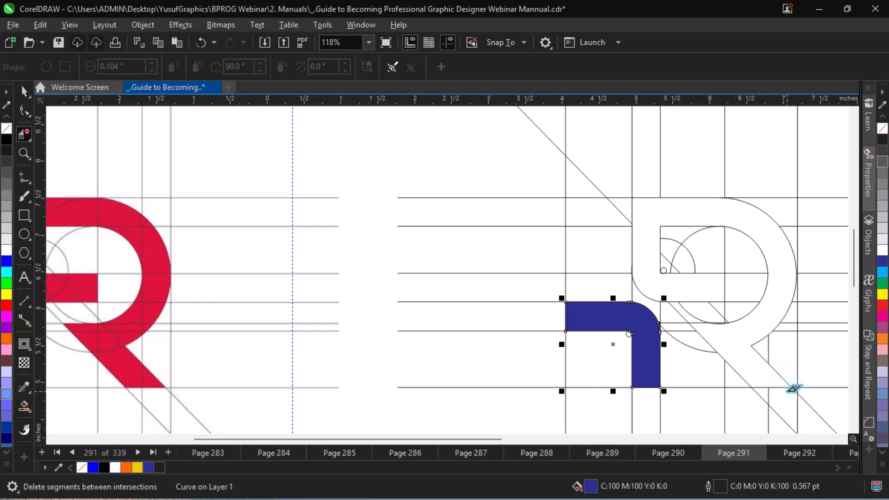
Fill the R's stem, bars, bowl and full-width leg with dark blue as one region using Smart Fill.
key(space)
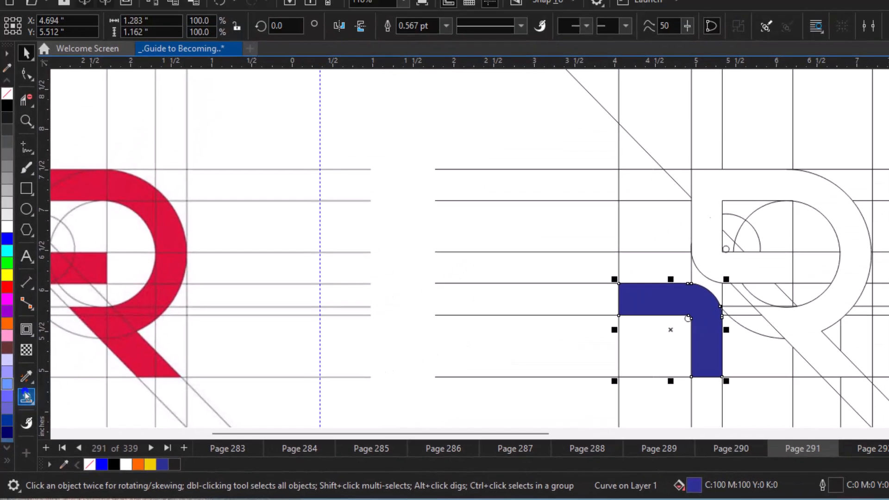
click(32, 362)
click(649, 223)
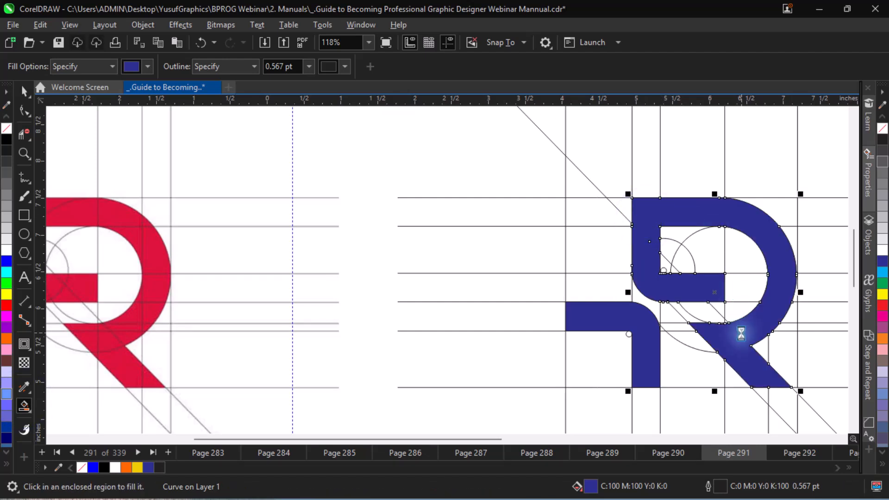
Sample the orange of the reference logo's flag shape into the document palette.
key(ctrl+minus)
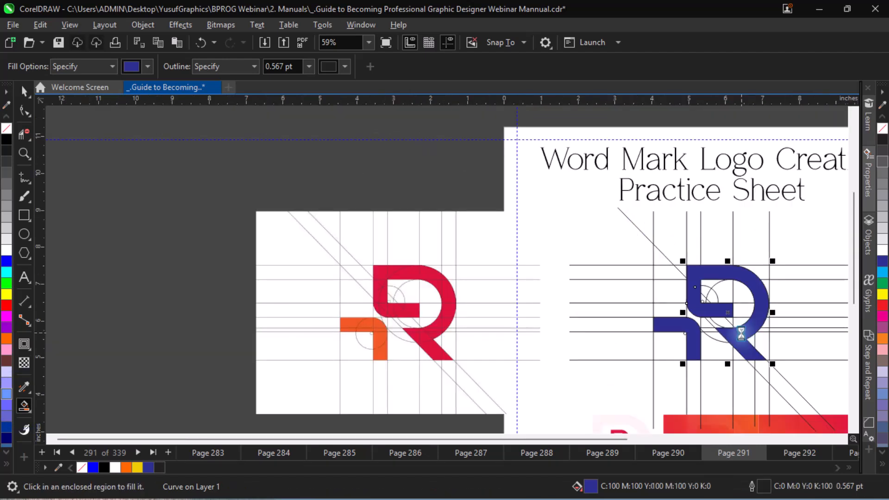
key(space)
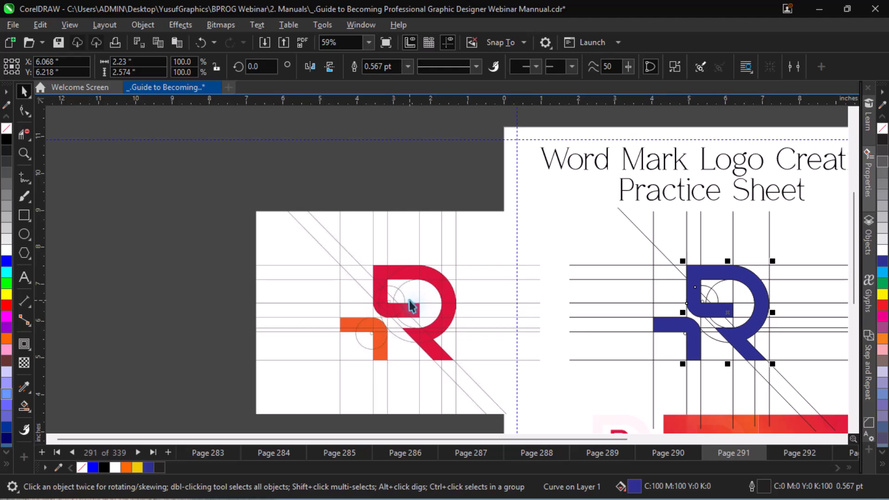
click(410, 306)
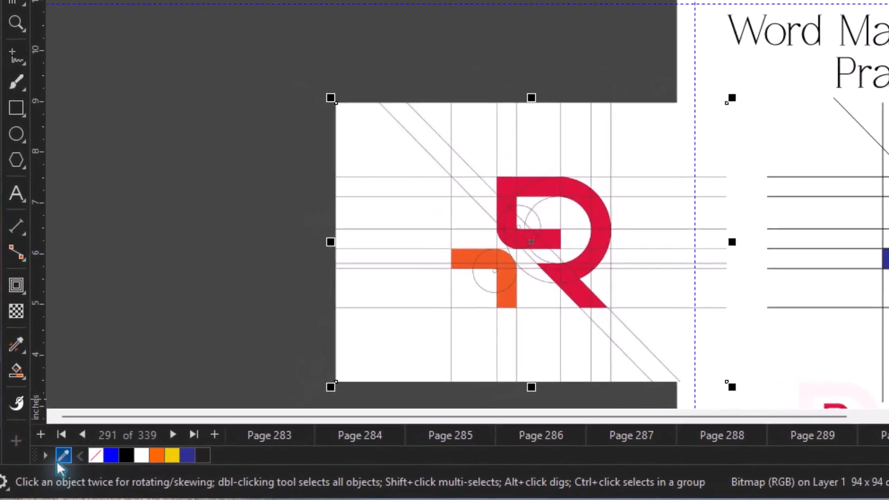
click(57, 469)
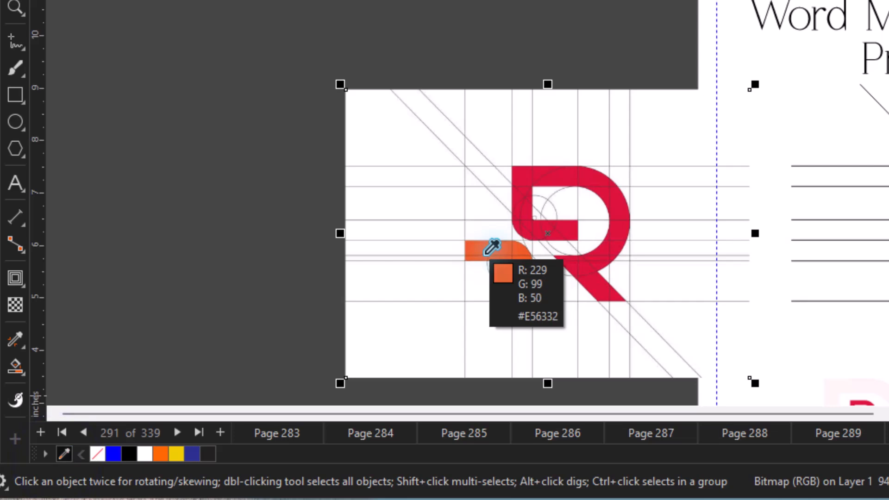
click(487, 252)
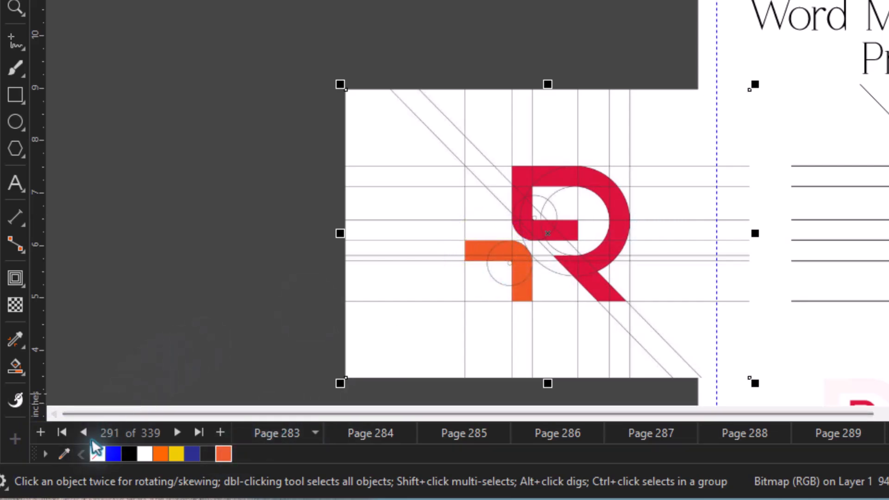
click(68, 455)
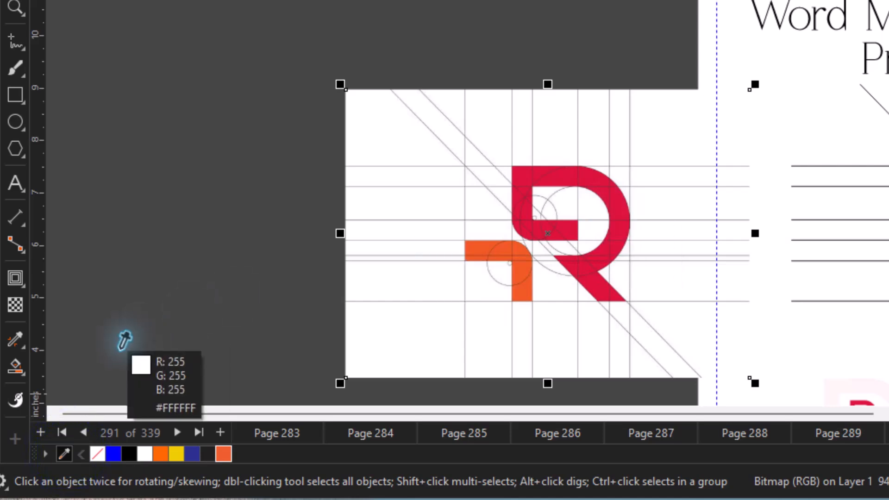
key(Escape)
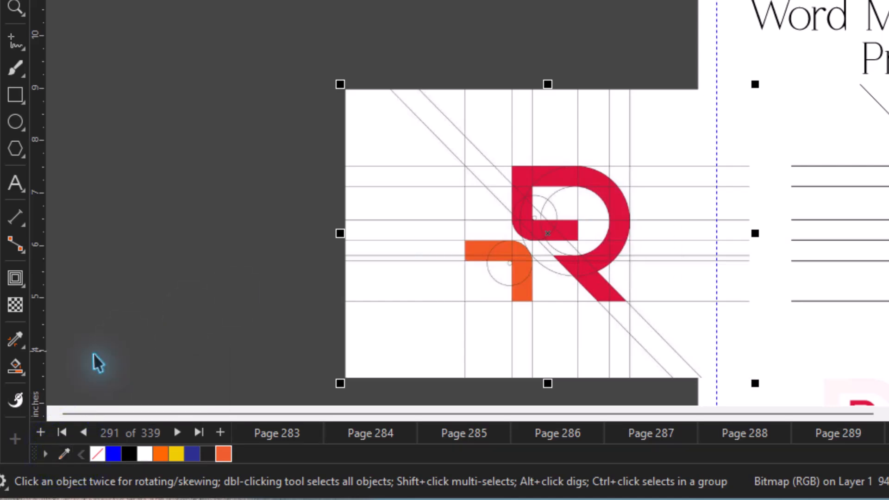
Sample the orange from the reference flag shape with the Color Eyedropper and apply it to the recreated flag shape.
click(15, 345)
click(72, 338)
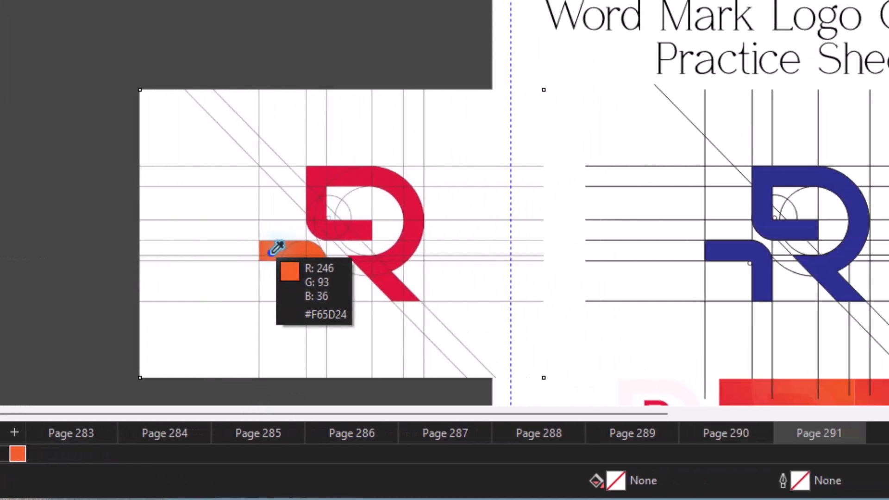
click(271, 252)
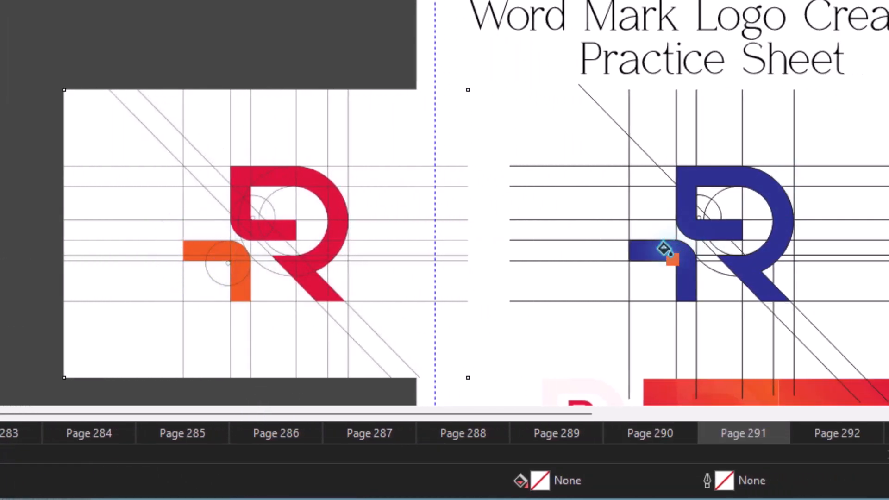
click(740, 249)
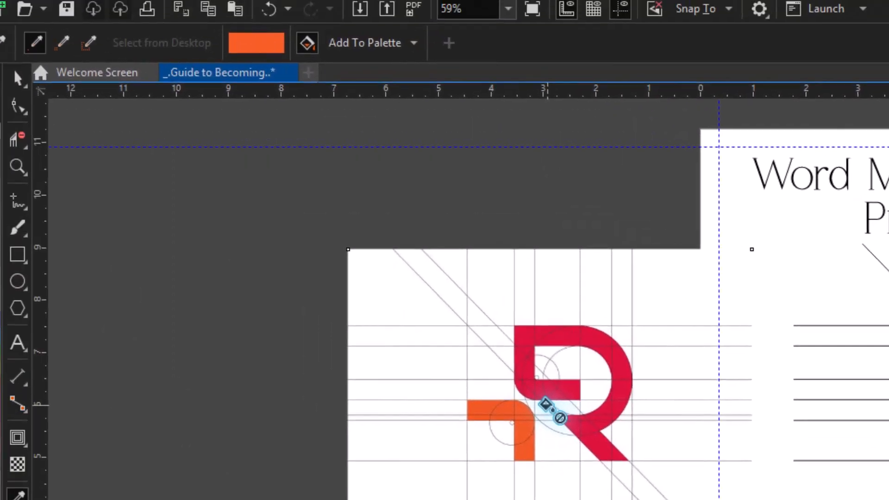
Sample the red from the reference R with the Color Eyedropper and apply it to the recreated R.
click(20, 53)
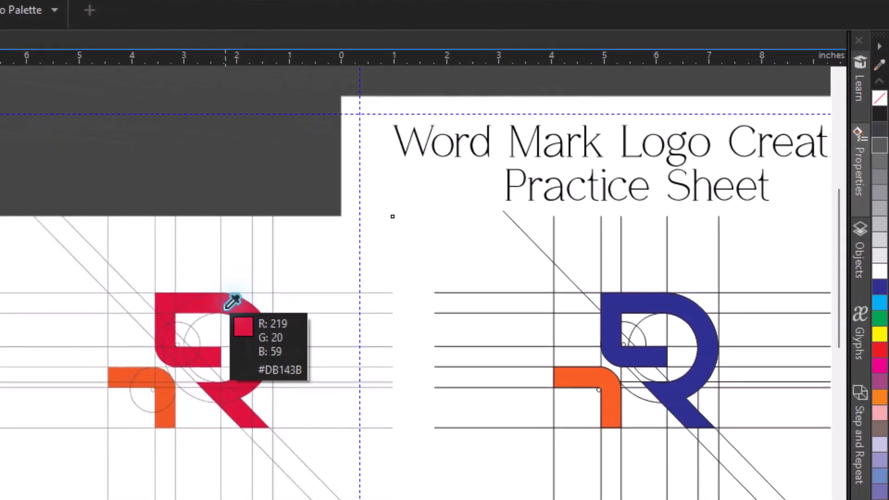
click(334, 319)
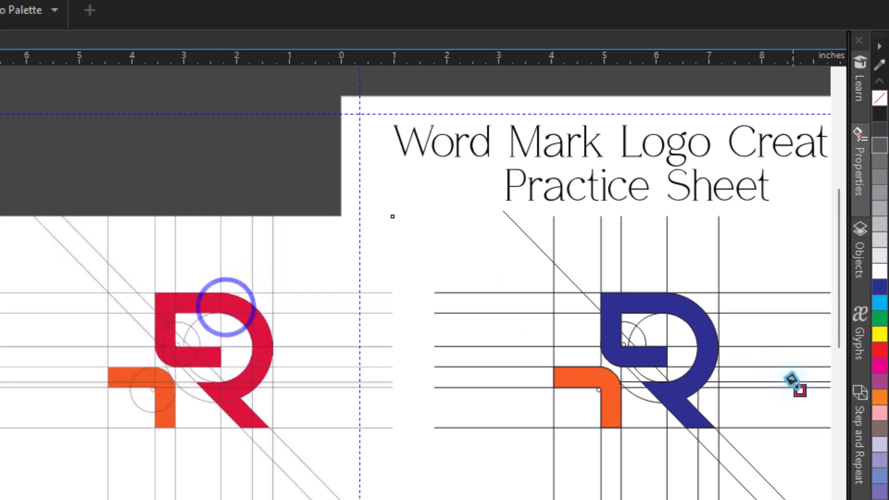
click(713, 357)
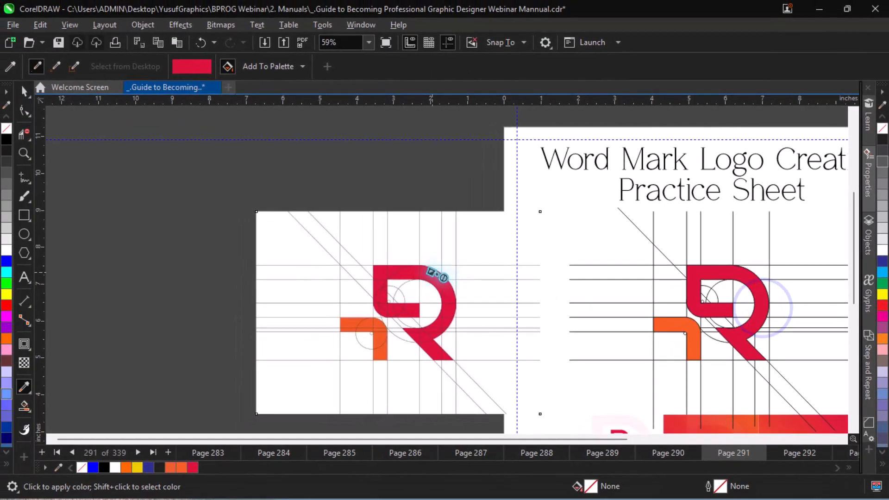
Place a copy of the orange flag shape and red R left of the construction grid, and move the reference image further left off the page.
click(25, 92)
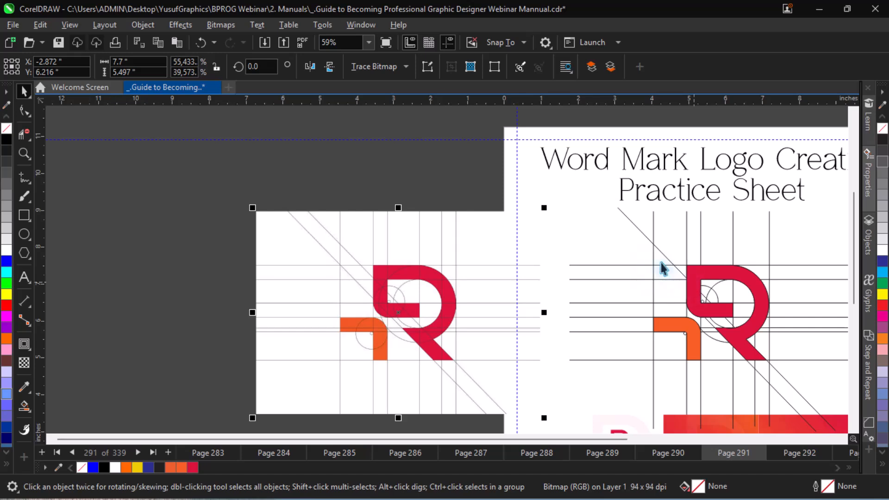
drag(451, 205, 811, 377)
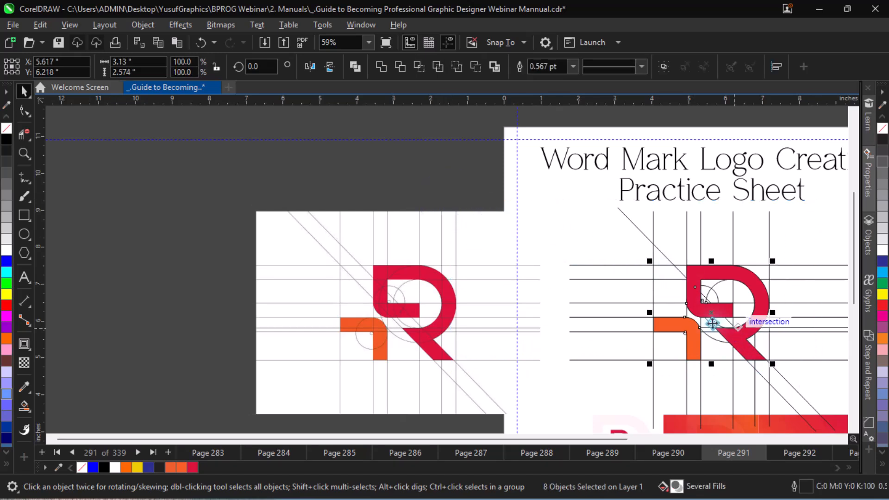
click(504, 272)
click(689, 325)
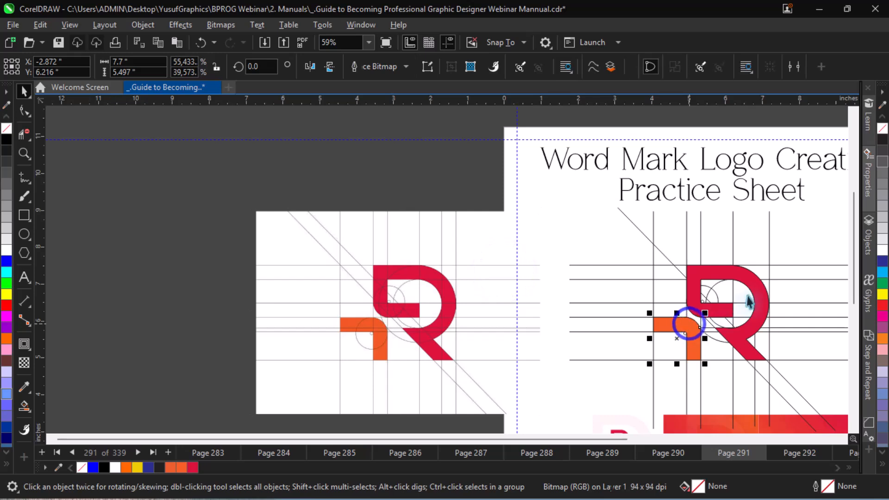
shift+click(755, 294)
drag(756, 293, 606, 277)
drag(425, 308, 357, 302)
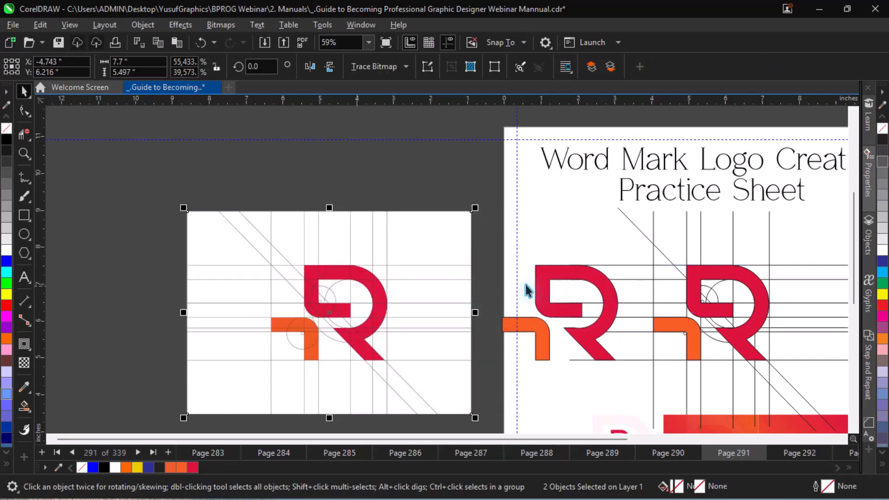
Duplicate the copied R and flag shape and place the duplicate off the page below the grey reference, centred at about X 12.96, Y 1.61 inches.
drag(486, 239, 634, 380)
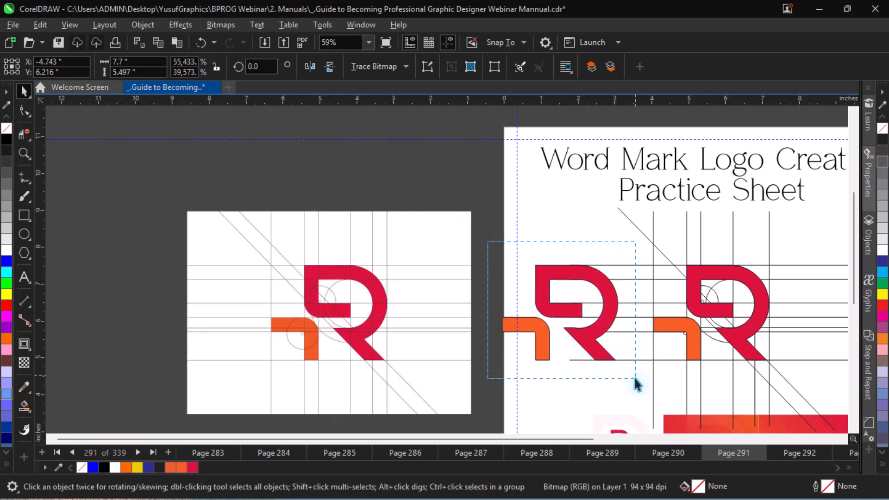
click(603, 331)
key(F4)
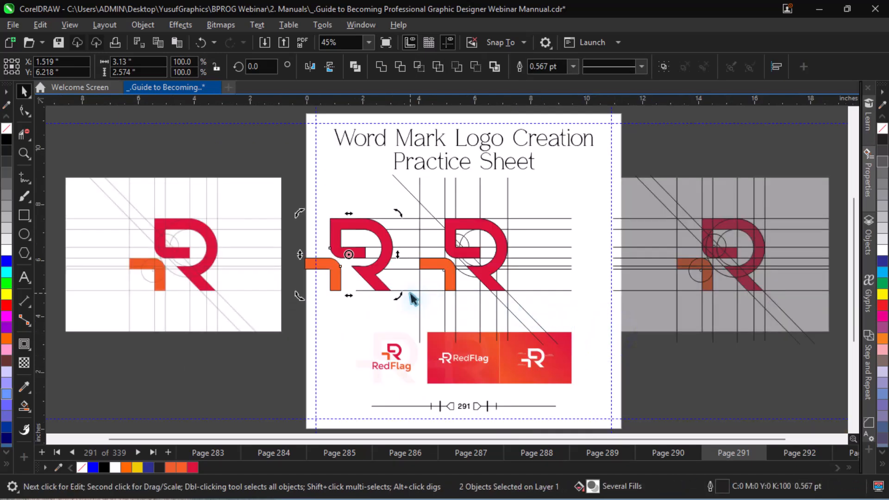
mouse_move(381, 267)
mouse_down()
mouse_move(378, 352)
mouse_move(386, 387)
mouse_move(381, 399)
mouse_move(376, 392)
mouse_up()
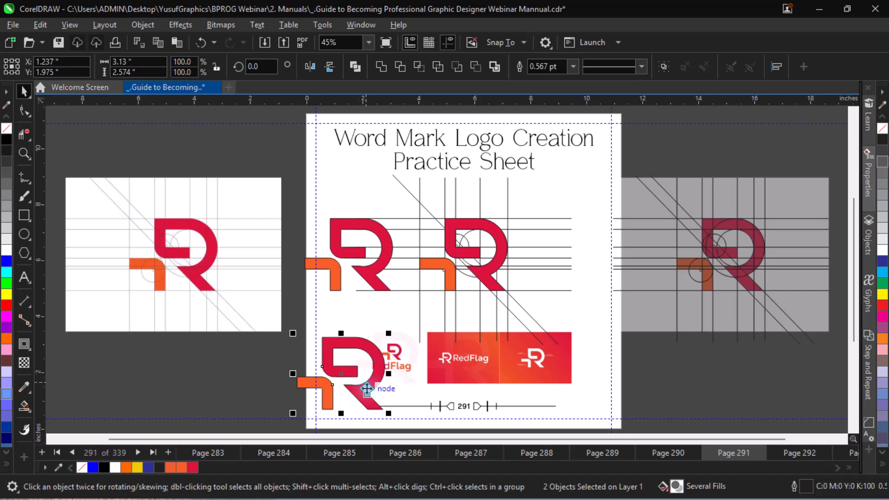
drag(367, 390, 698, 410)
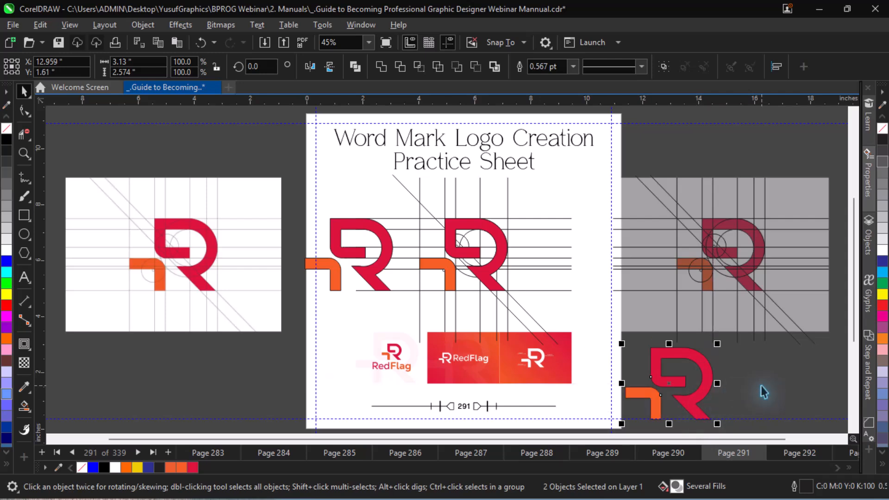
scroll(762, 392, down, 1)
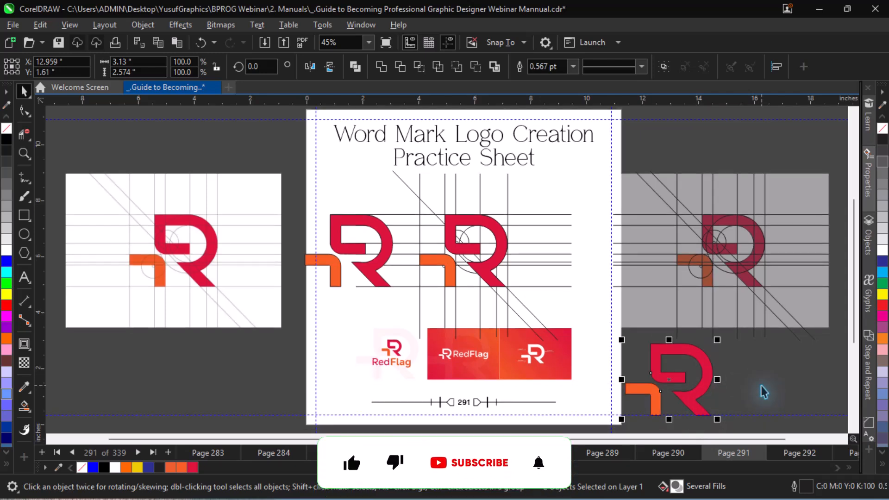